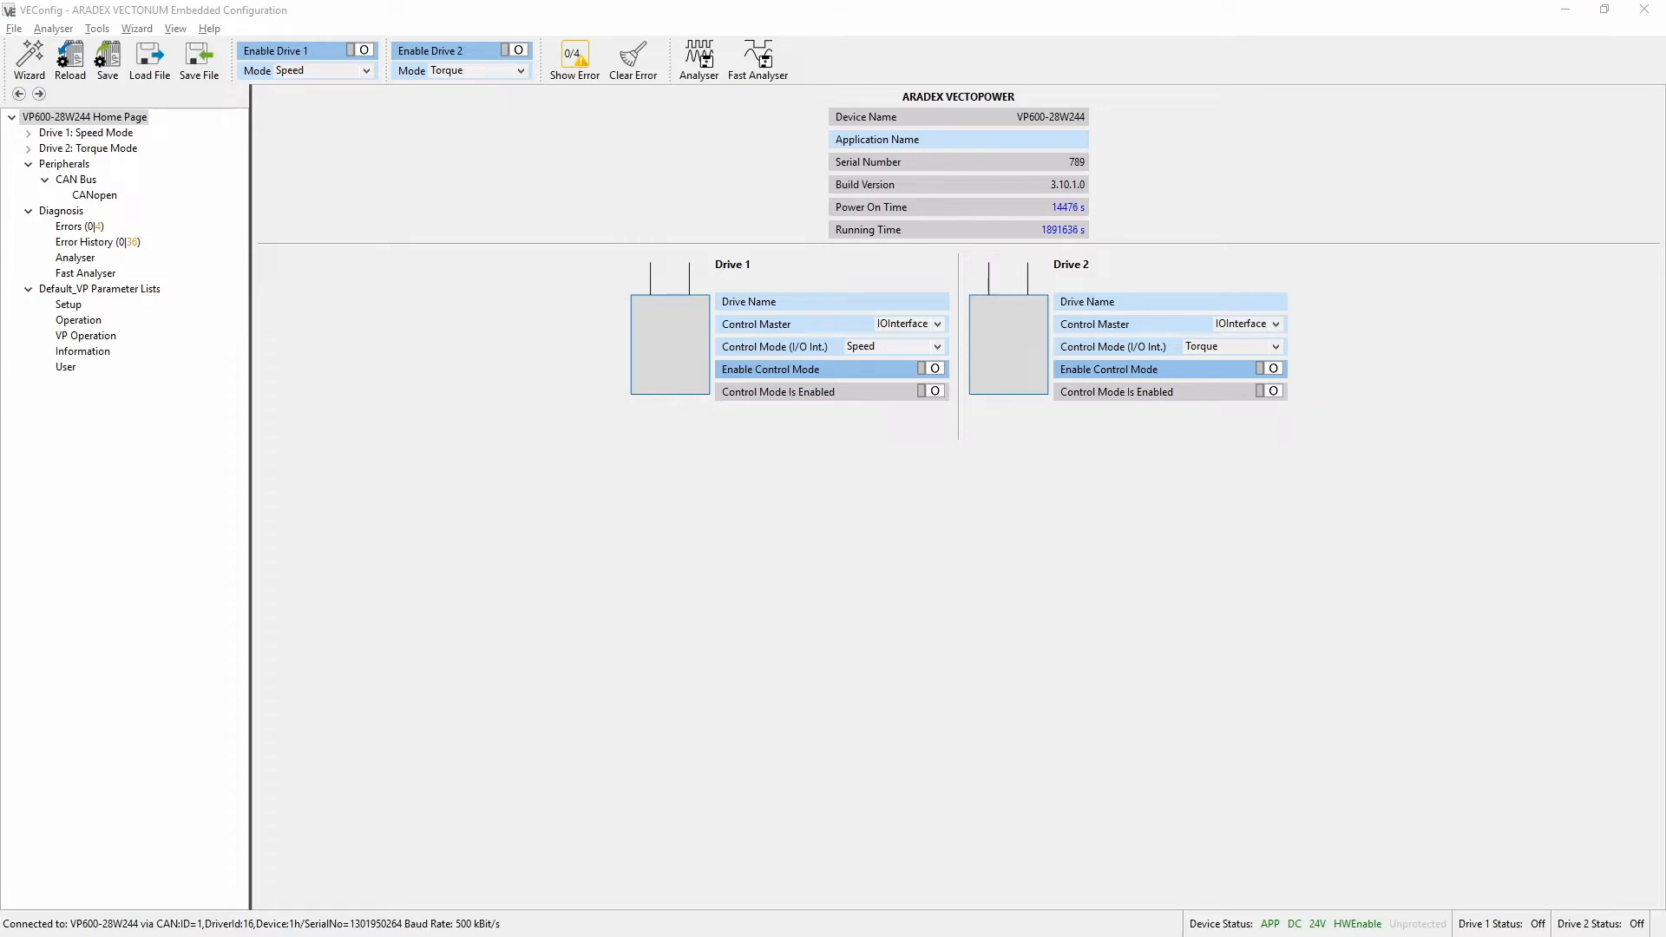
# Open the CAN Bus settings and check the bus load while retrieving the Analyser data, closing the Analyser window at the end
pyautogui.click(81, 182)
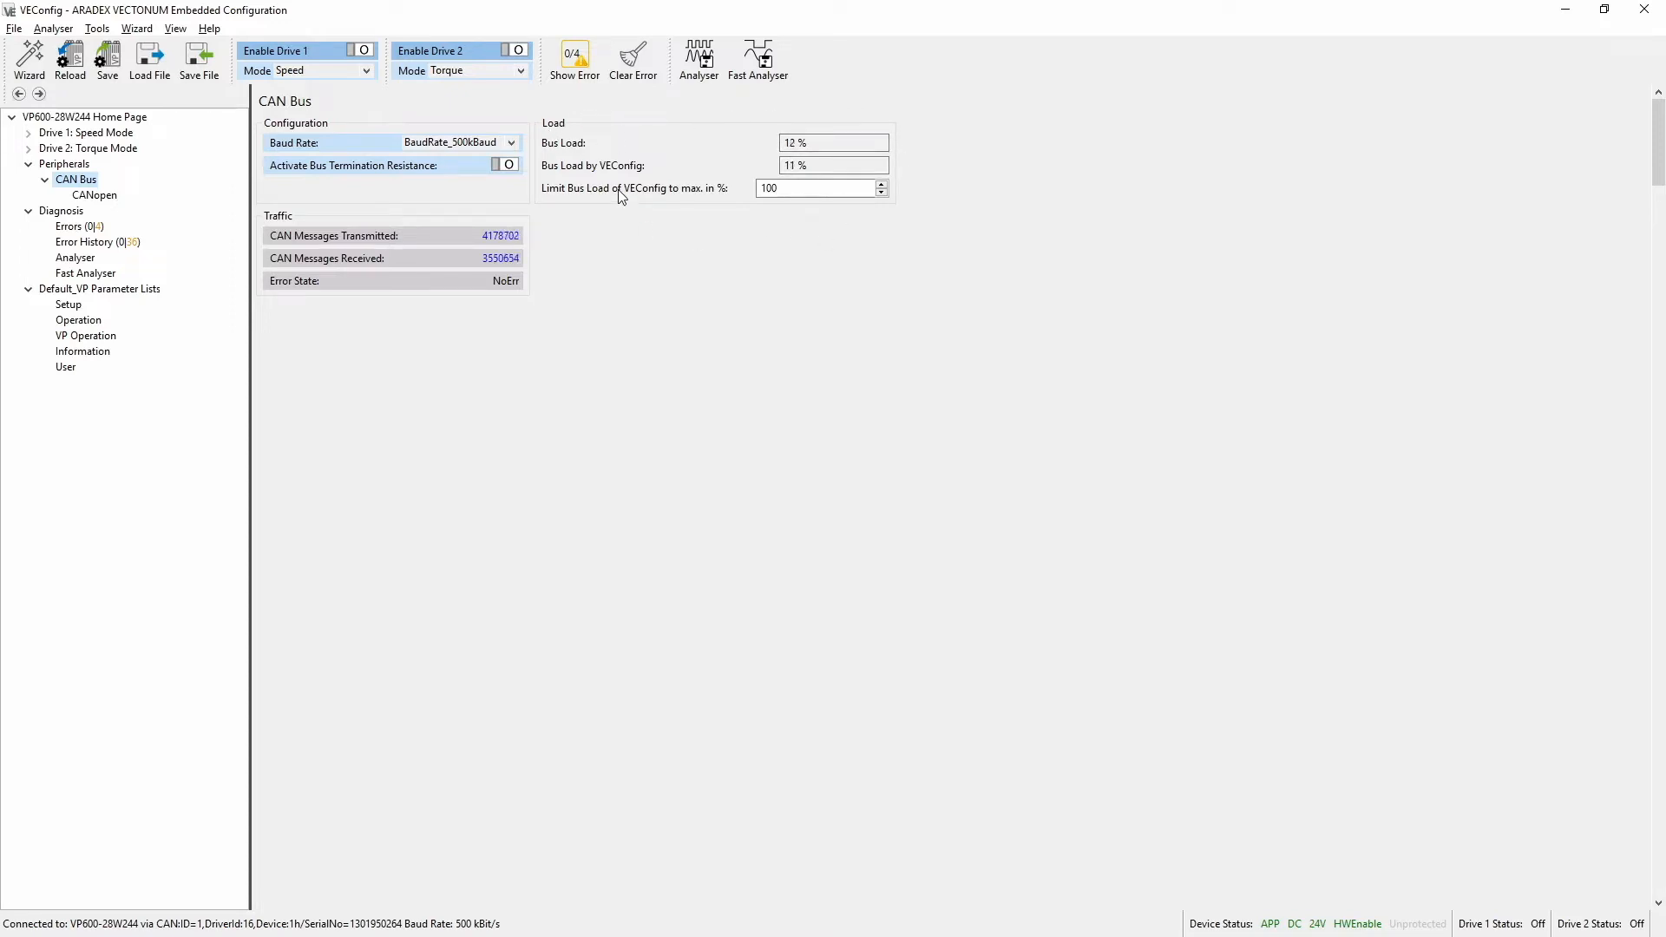
pyautogui.moveTo(811, 166); pyautogui.dragTo(776, 173)
pyautogui.click(712, 71)
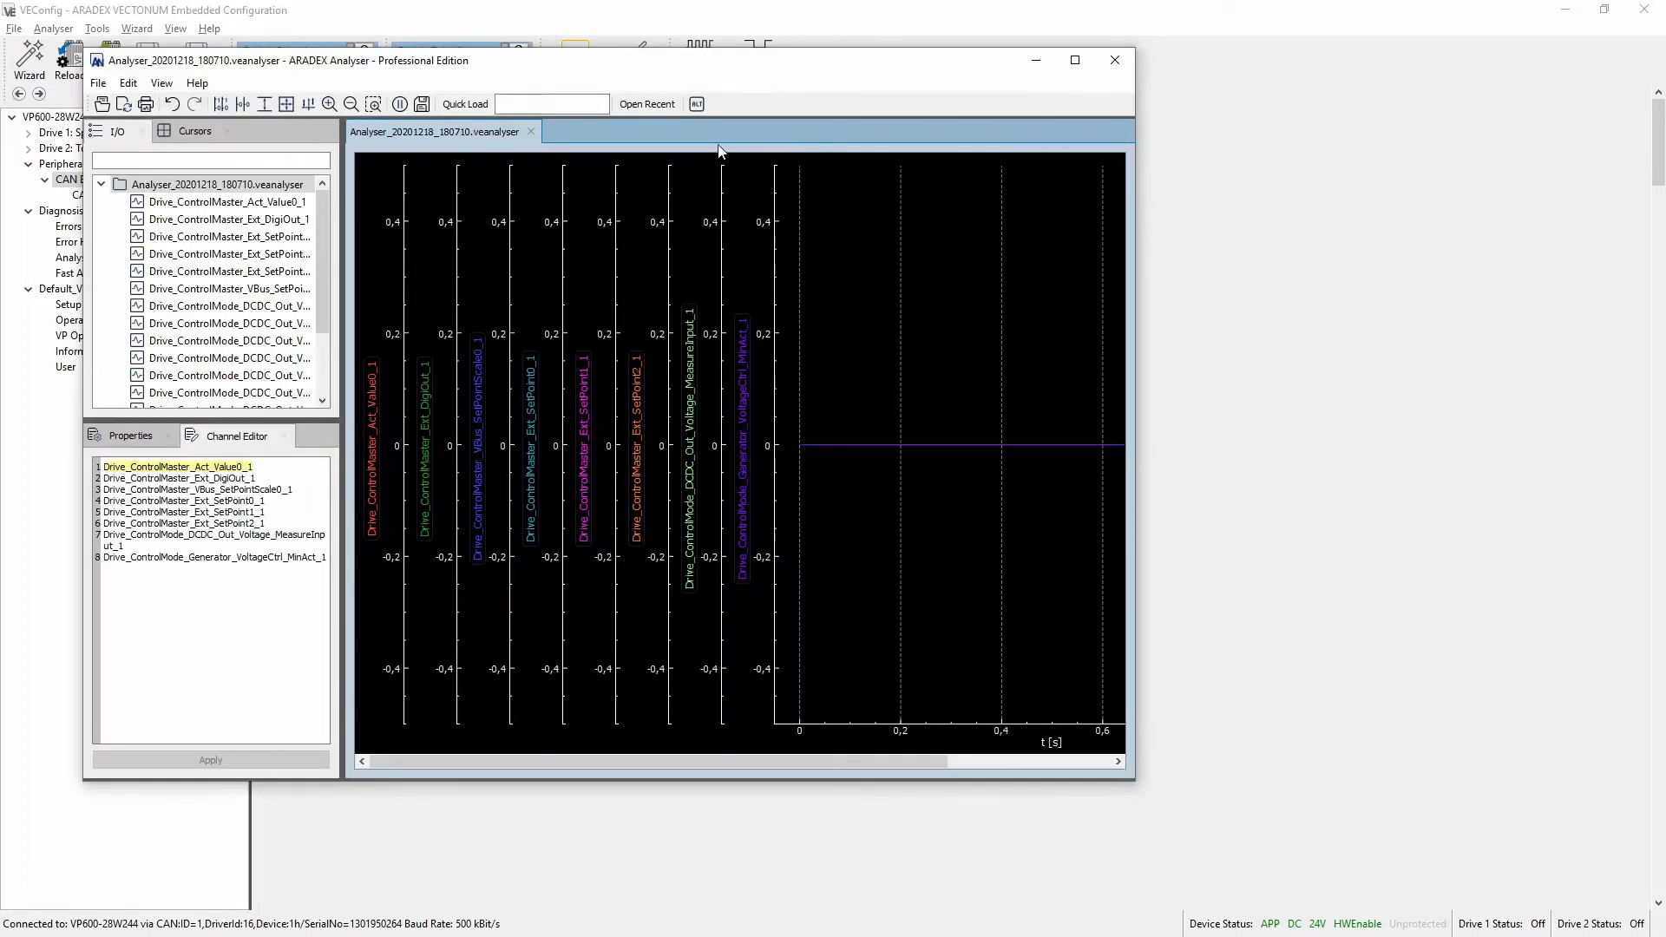
pyautogui.click(1115, 60)
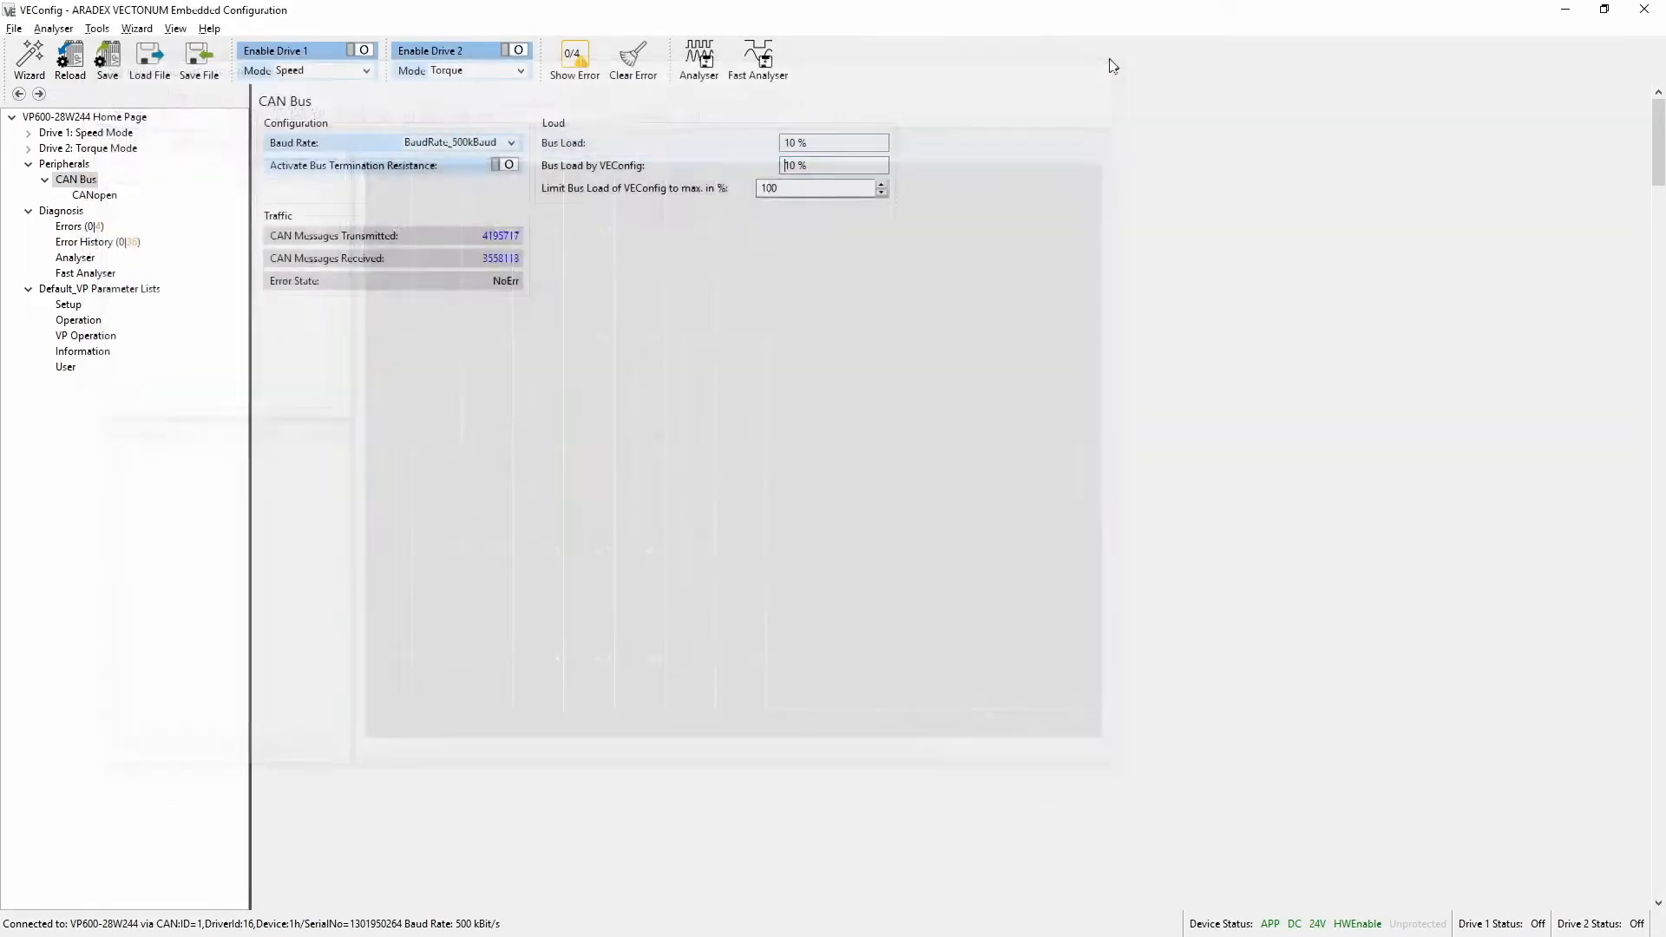
# Limit the VEConfig bus load to a maximum of 20 %, retrieve the Analyser data again and close its window
pyautogui.moveTo(786, 188); pyautogui.dragTo(691, 208)
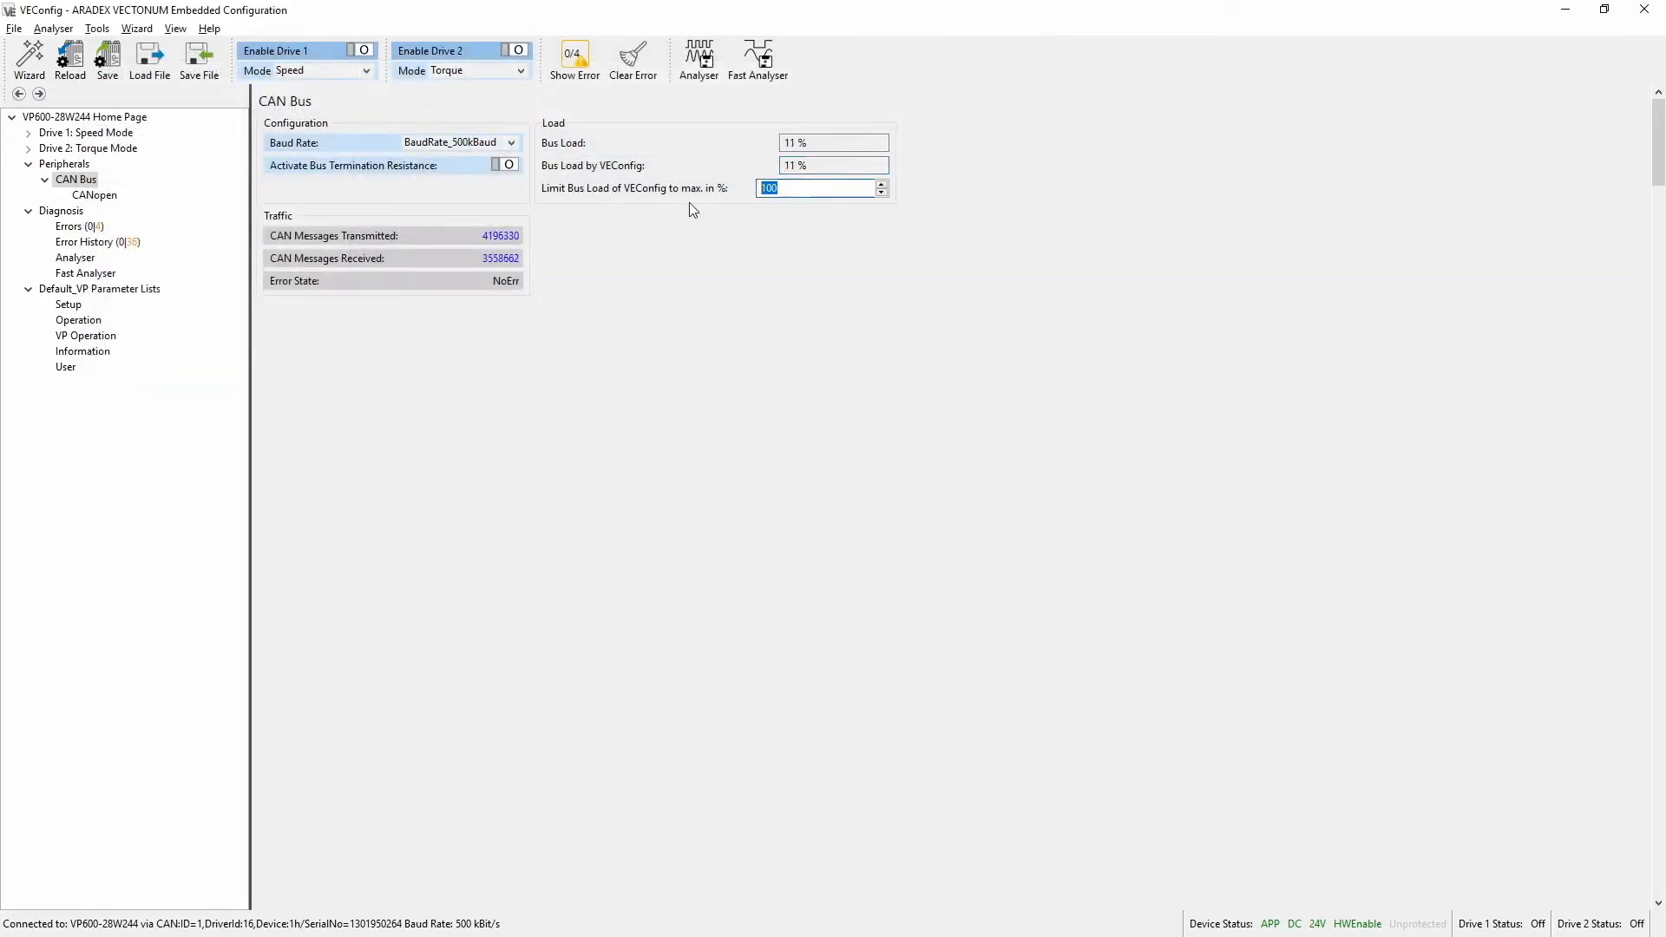
pyautogui.write('20')
pyautogui.press('Return')
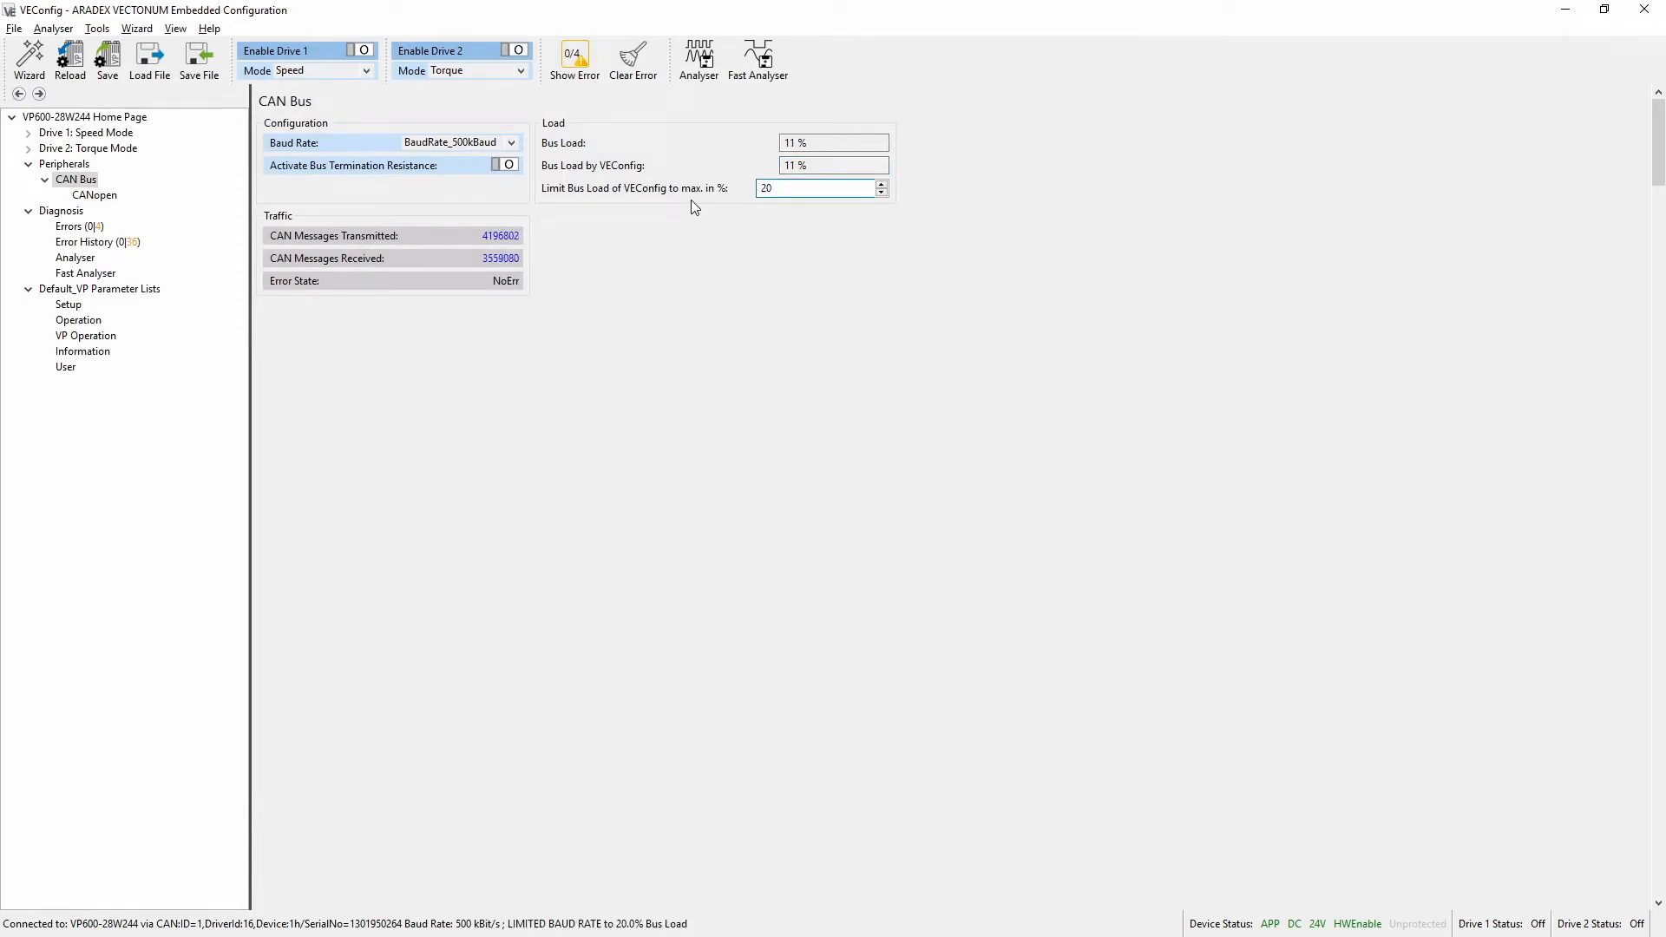
pyautogui.click(703, 78)
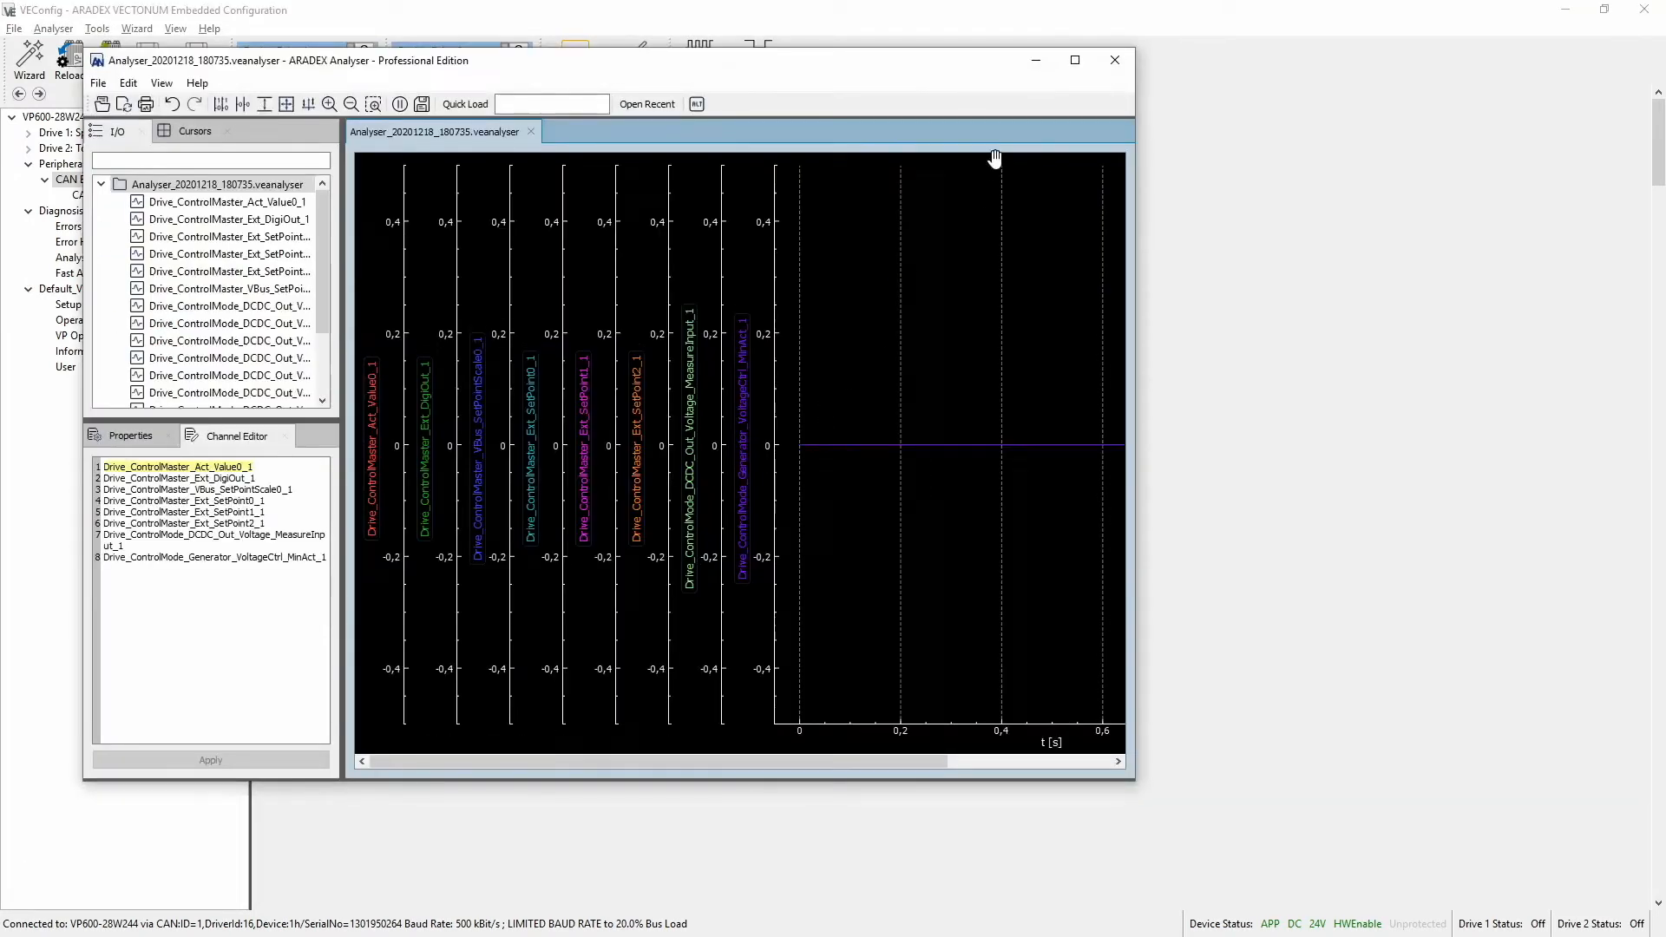
pyautogui.click(1115, 59)
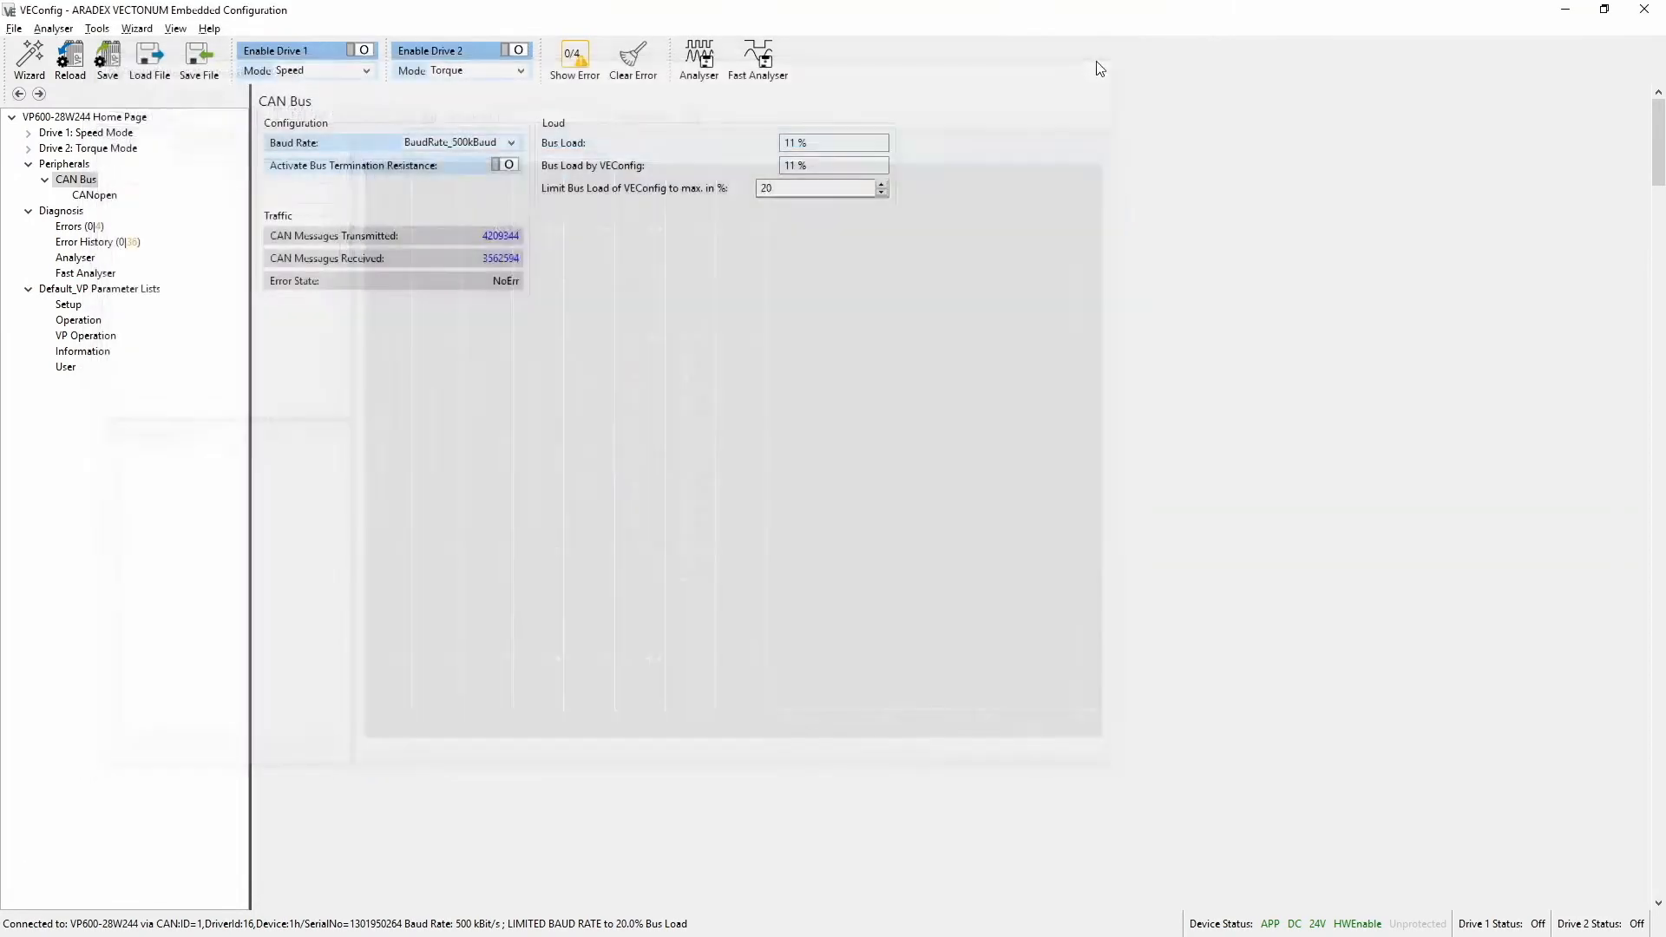
# Set the maximum VEConfig bus load limit back to 100 %
pyautogui.doubleClick(785, 189)
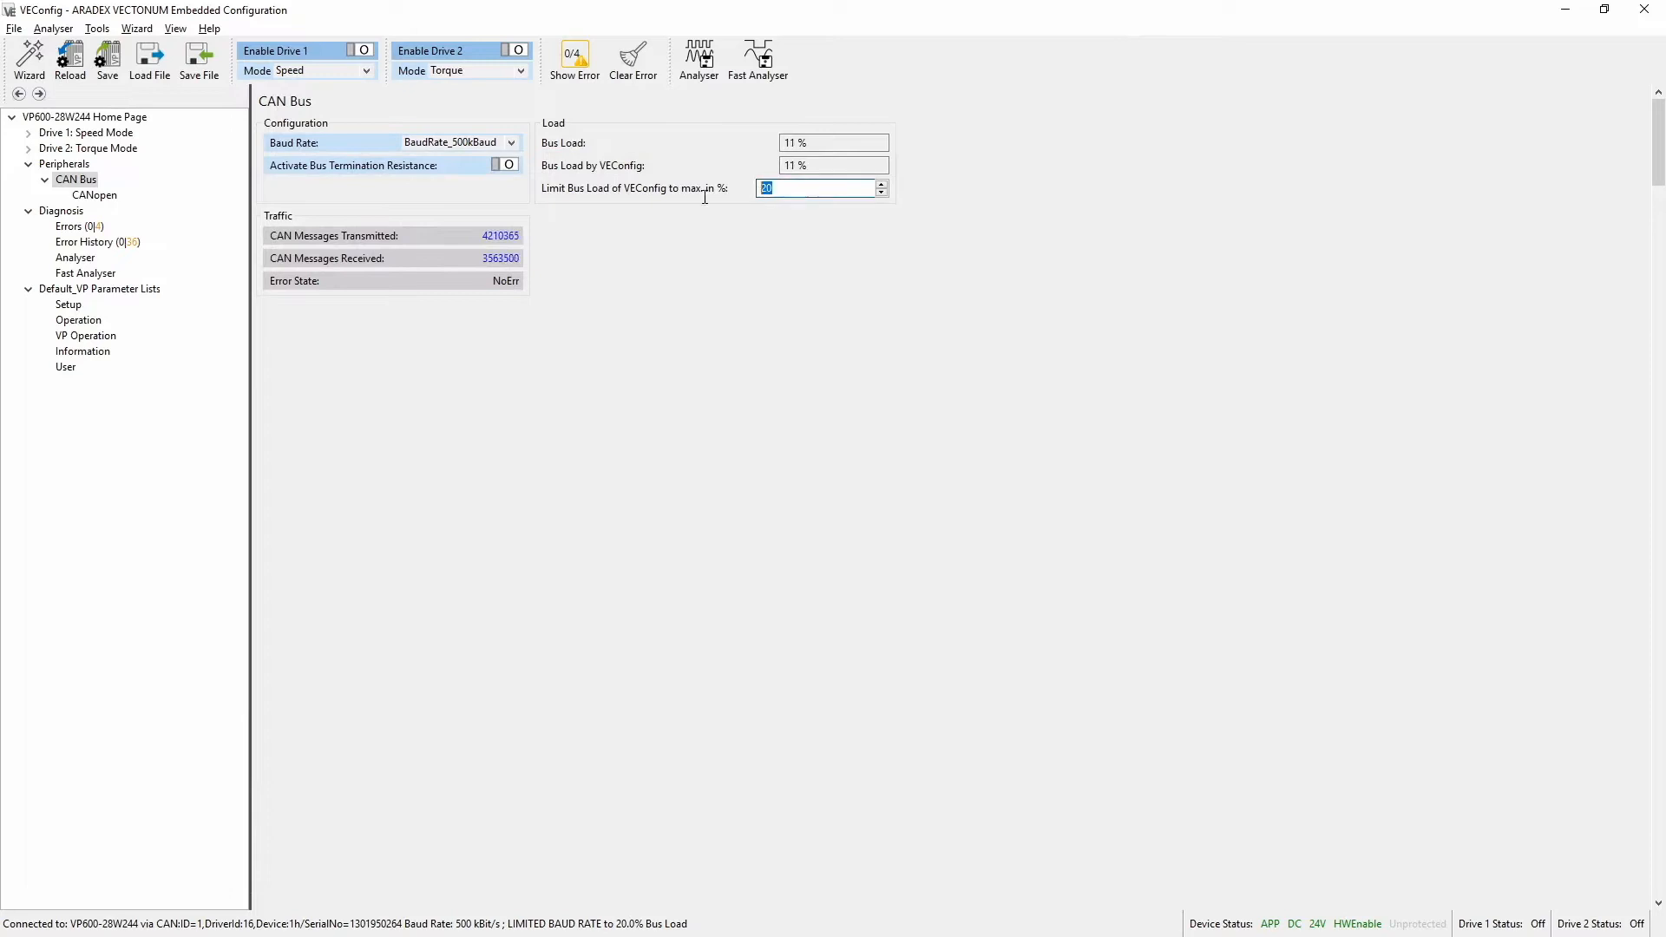
pyautogui.write('100')
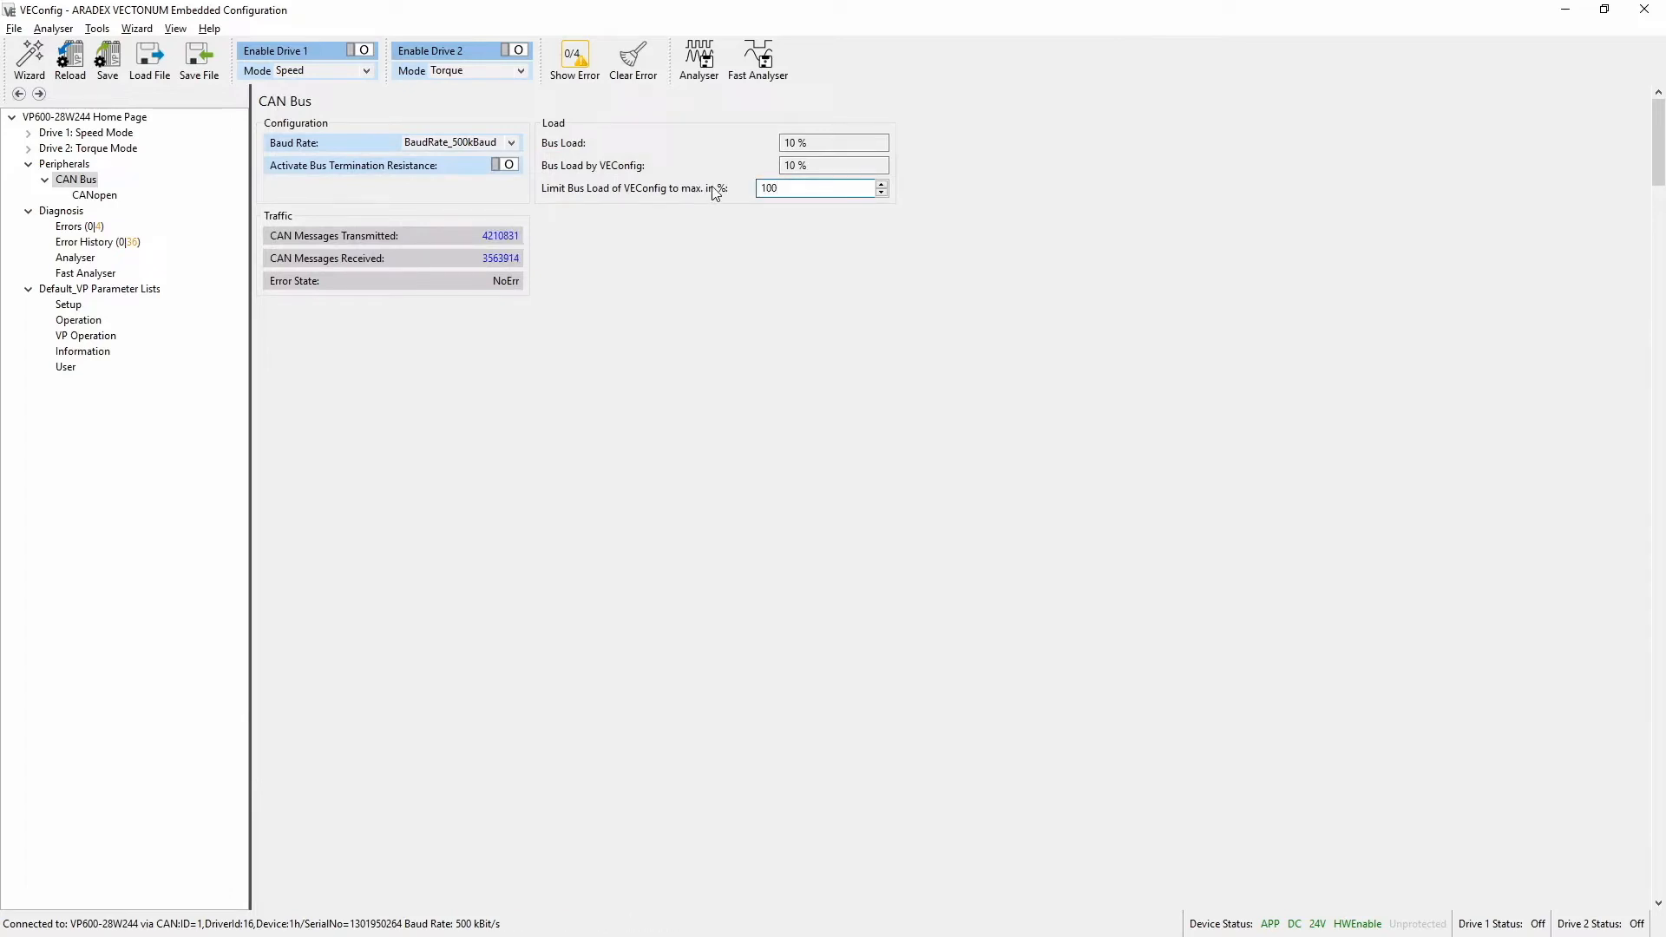
pyautogui.click(699, 69)
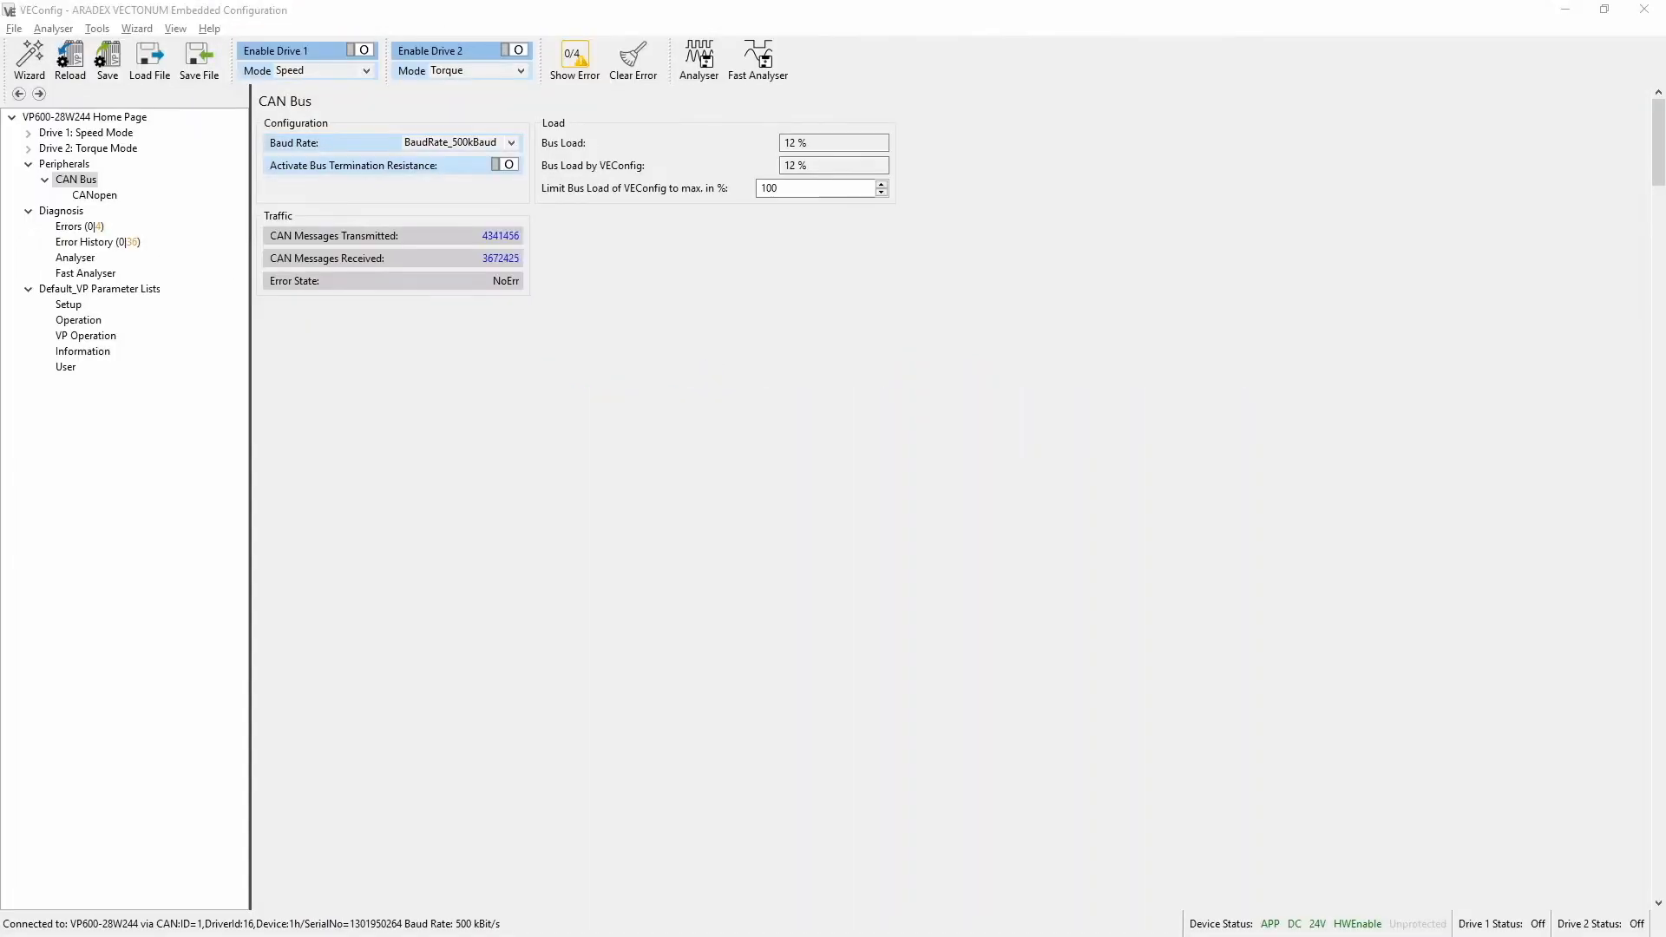
# In the CANopen configuration, add Drive 1's mode parameter Drive_ControlMaster_Io_CtrlMode_Nominal (drive 1) to Transmit PDO 1, using its copied name as the search filter
pyautogui.click(93, 198)
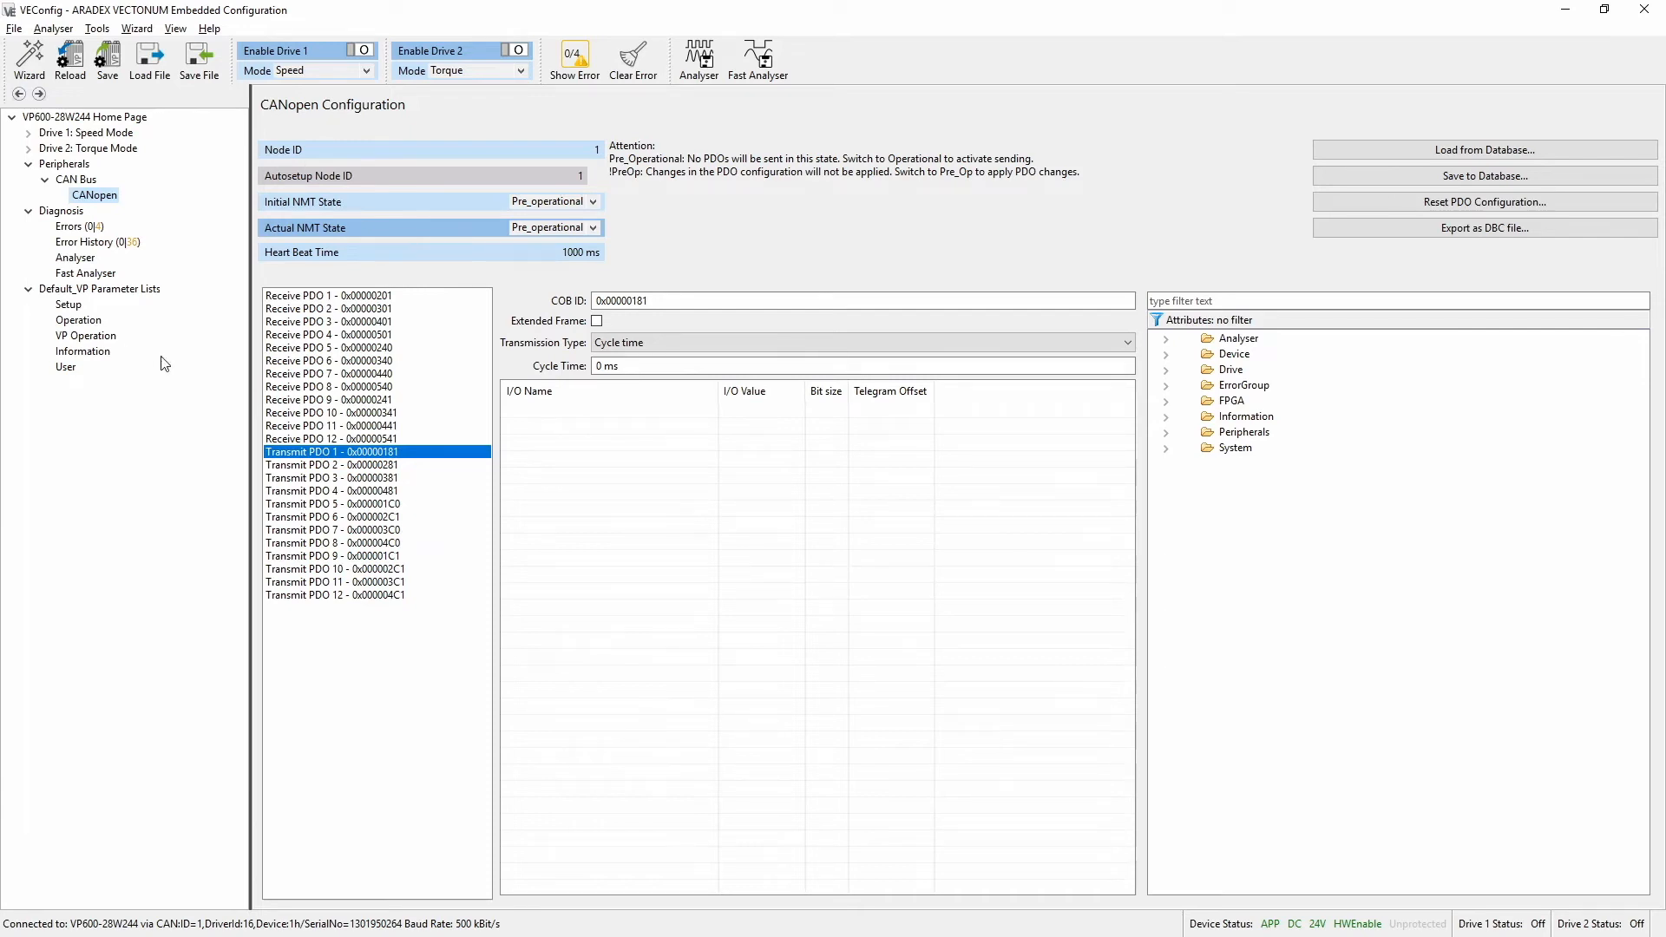
pyautogui.click(358, 456)
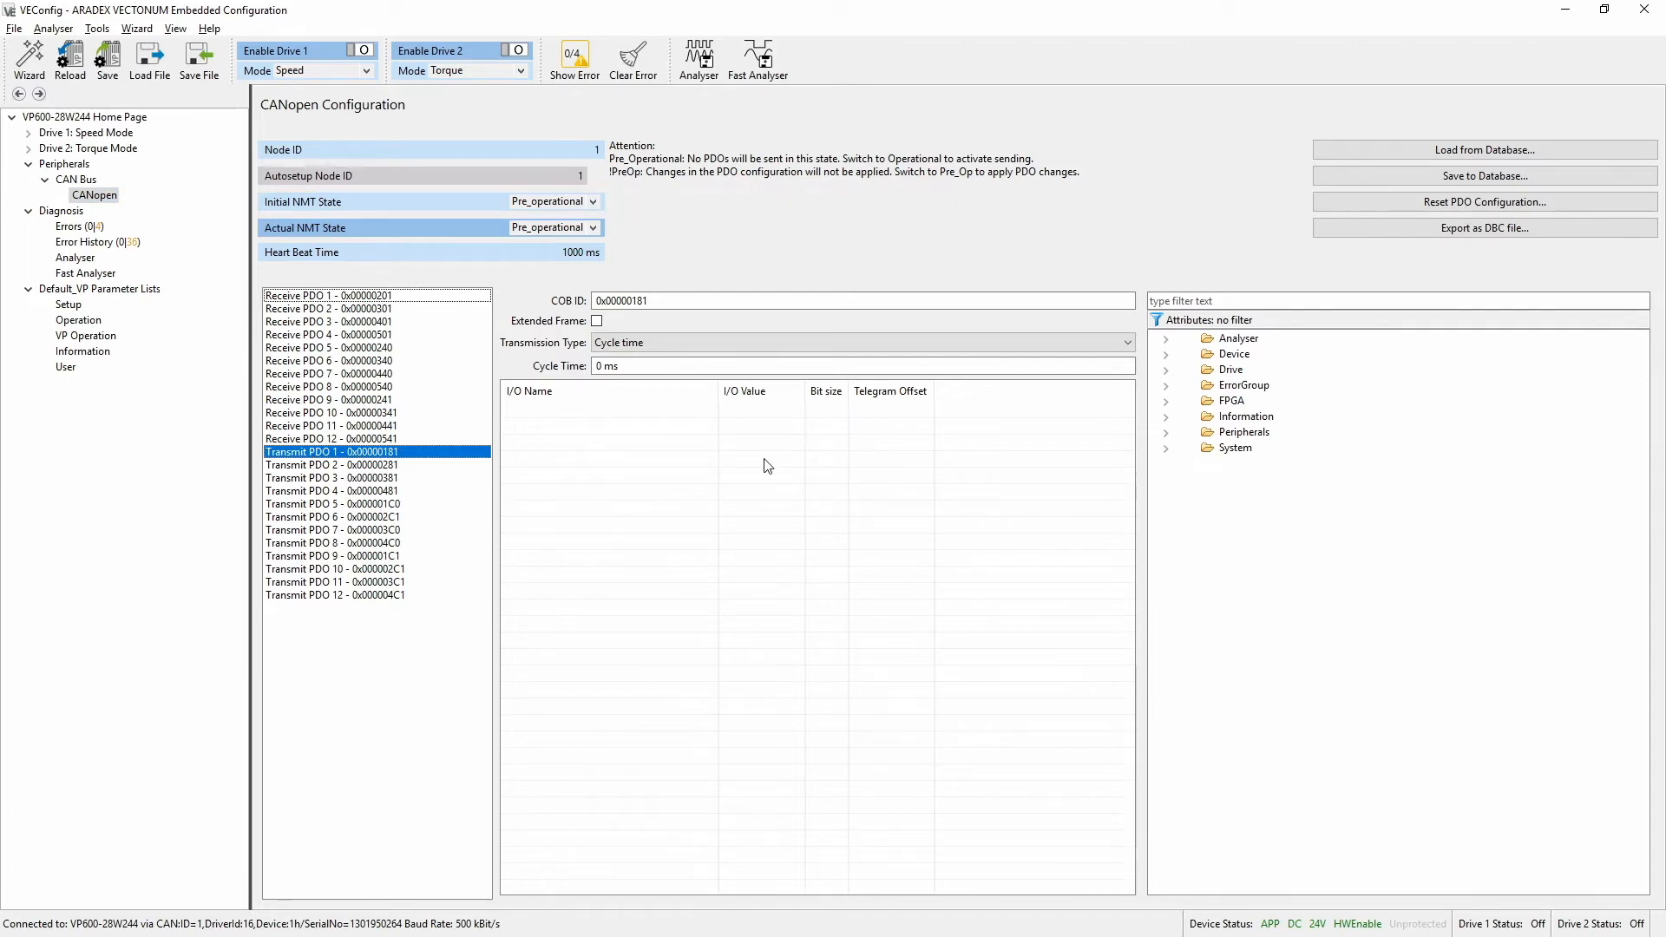
pyautogui.rightClick(265, 76)
pyautogui.moveTo(337, 190)
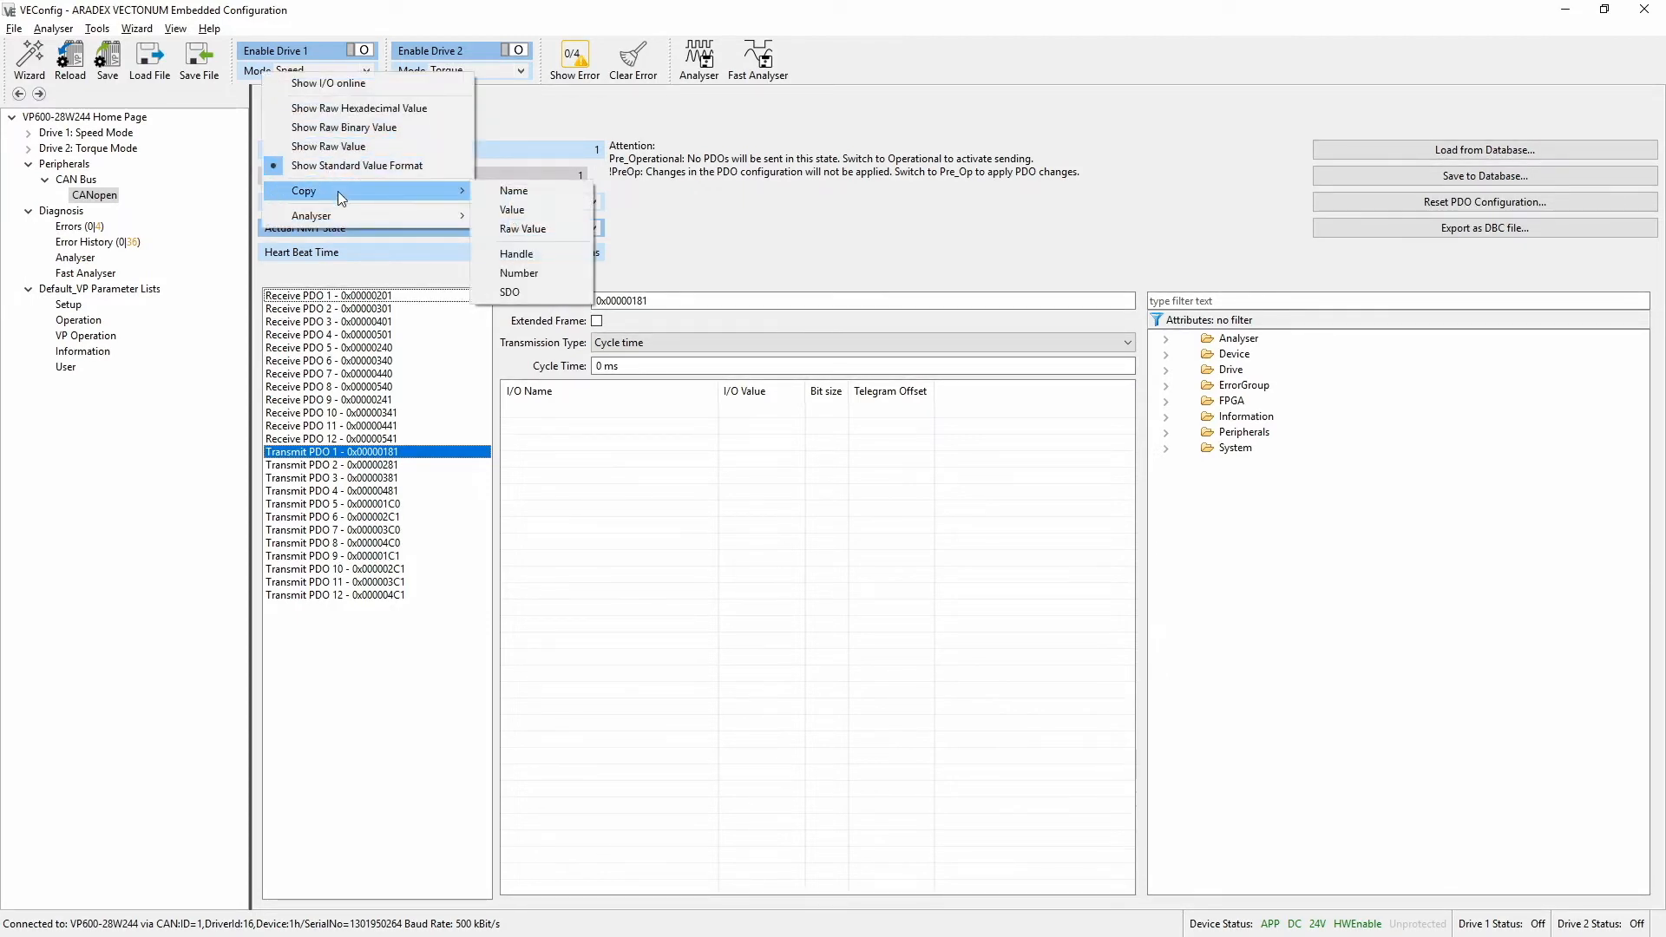
pyautogui.click(539, 191)
pyautogui.click(1208, 300)
pyautogui.hotkey('ctrl', 'v')
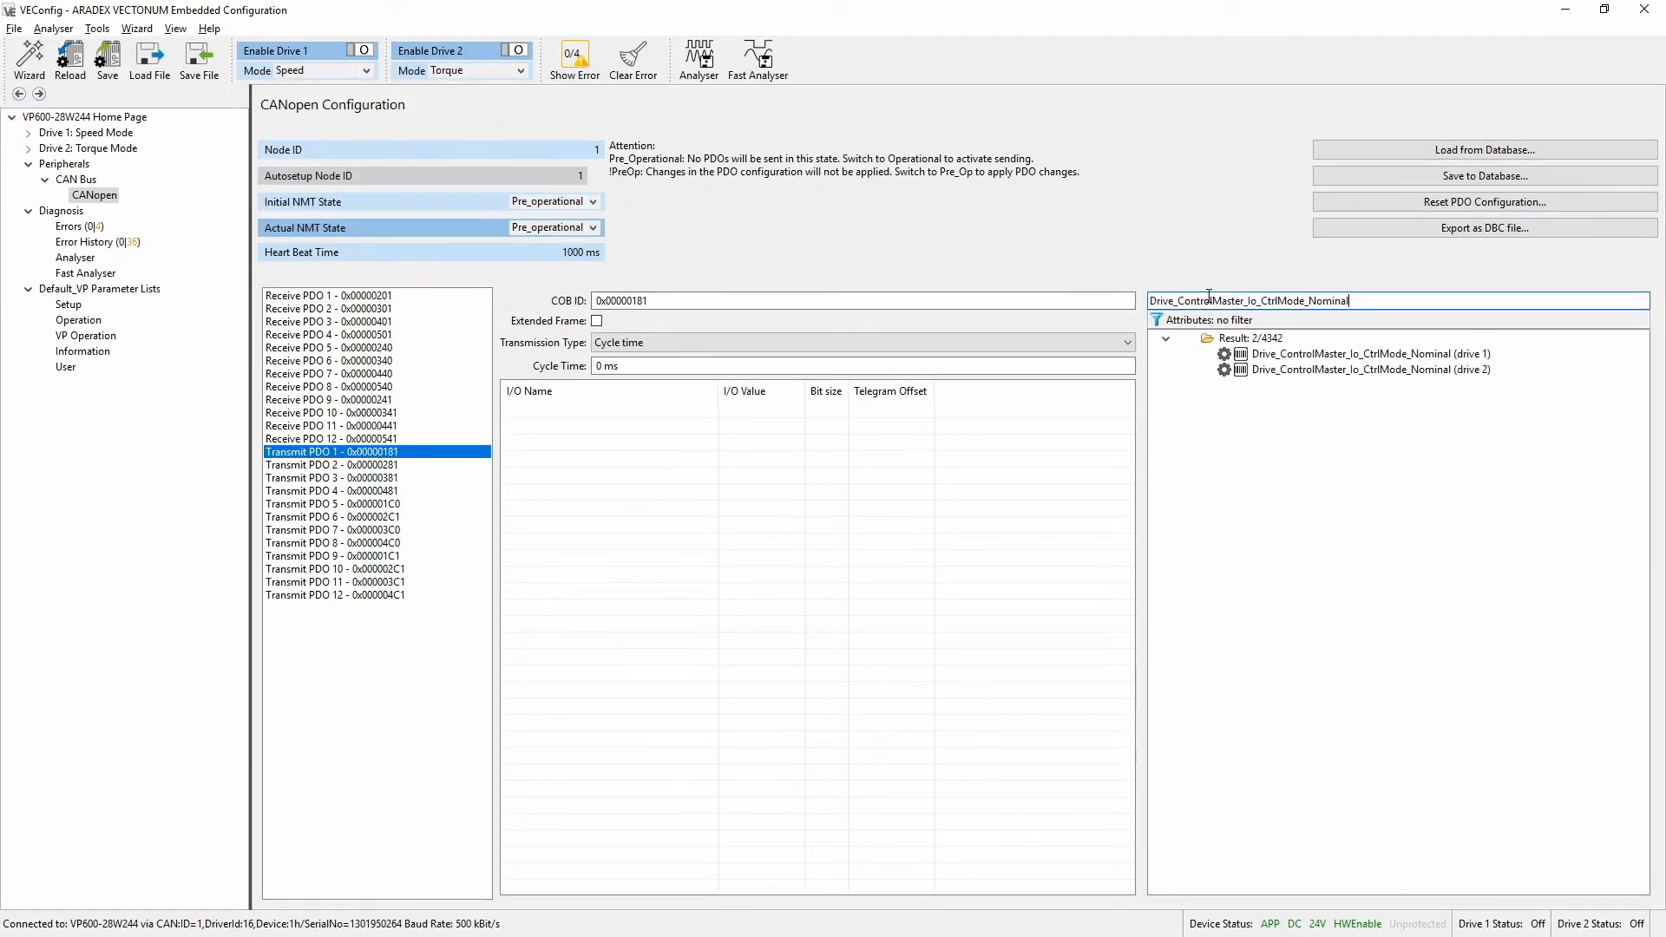
pyautogui.doubleClick(1442, 356)
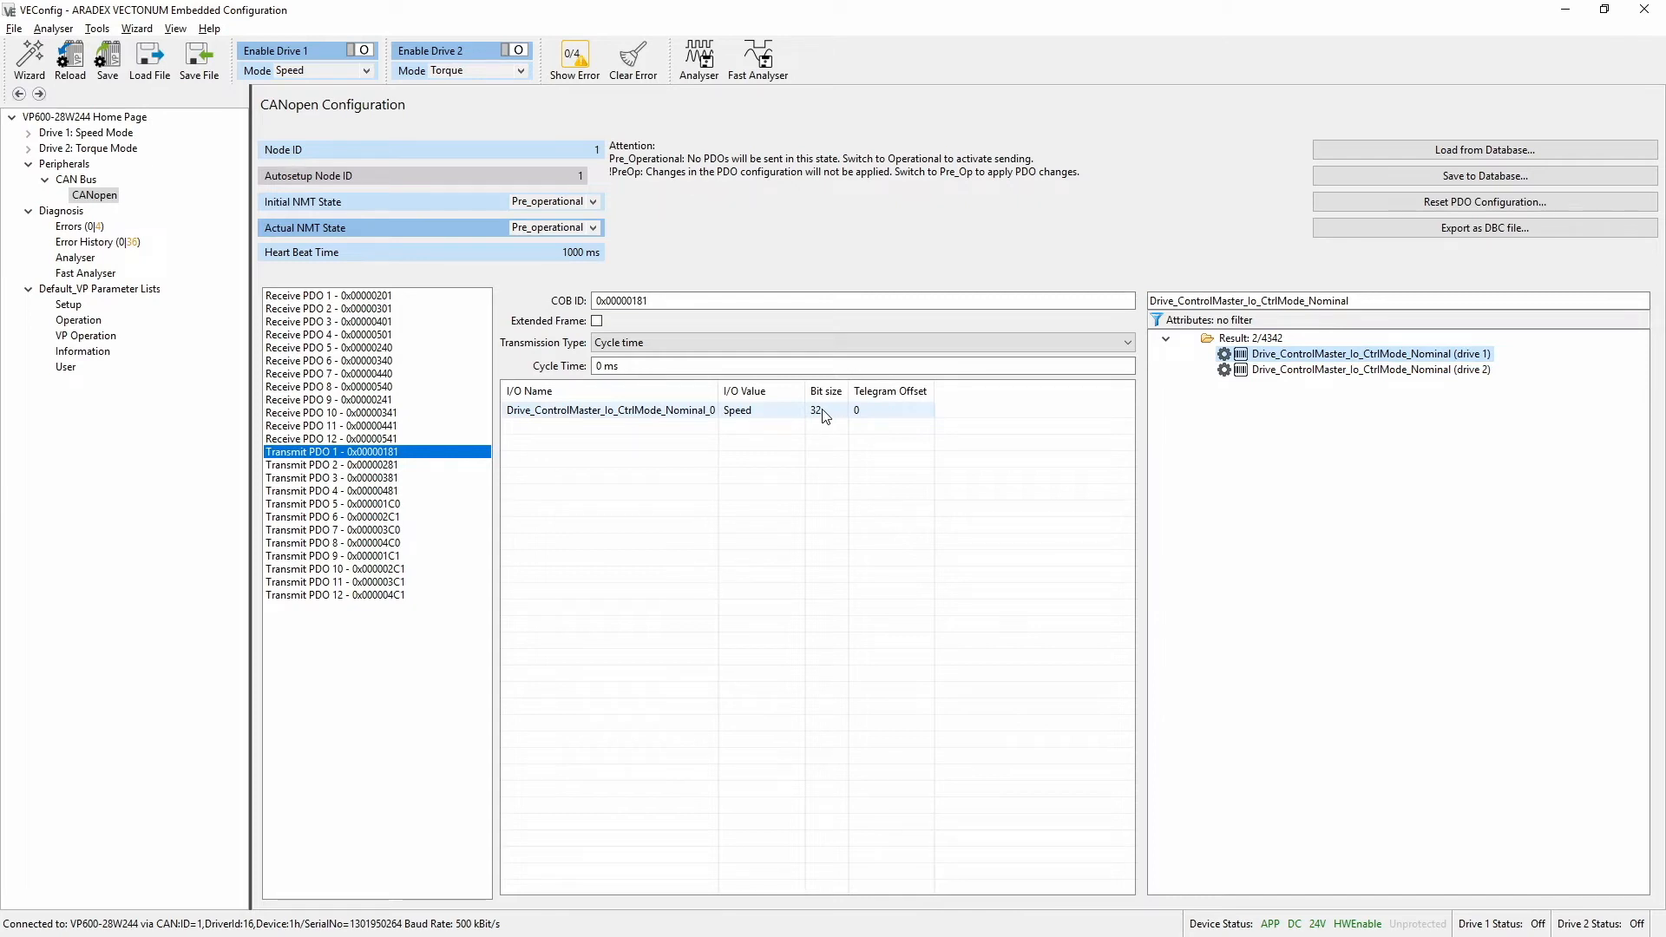
# Search the parameters for "blinker" and add System_Info_BlinkerFast and System_Info_BlinkerNormal to Transmit PDO 1
pyautogui.doubleClick(1362, 301)
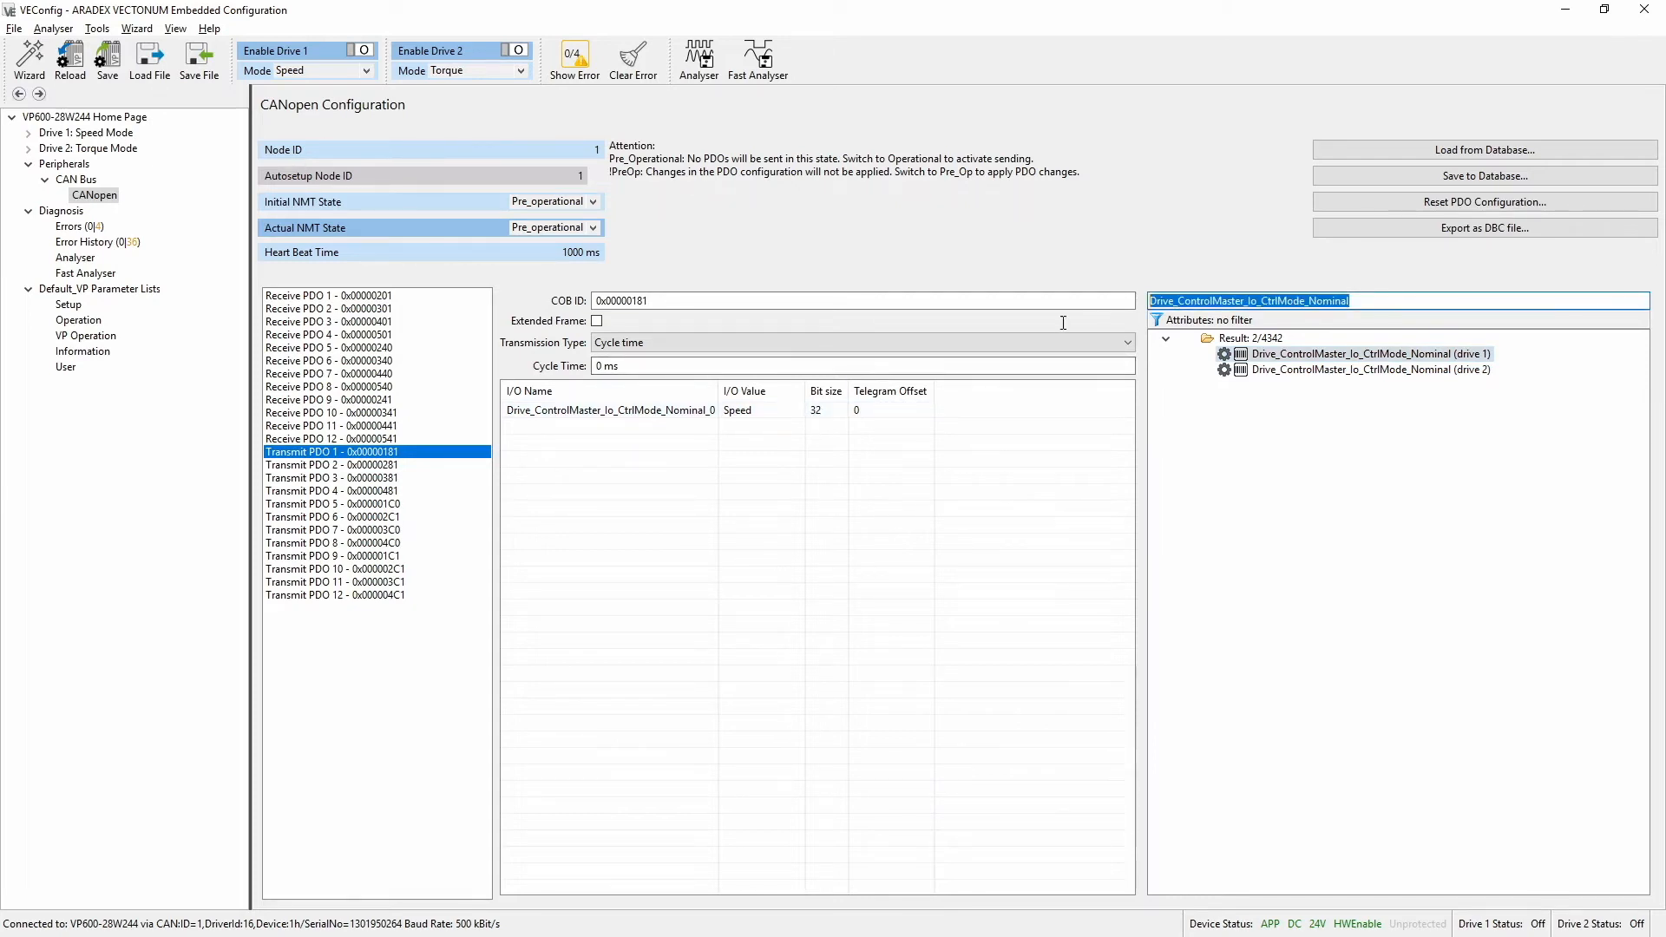
pyautogui.write('blinker')
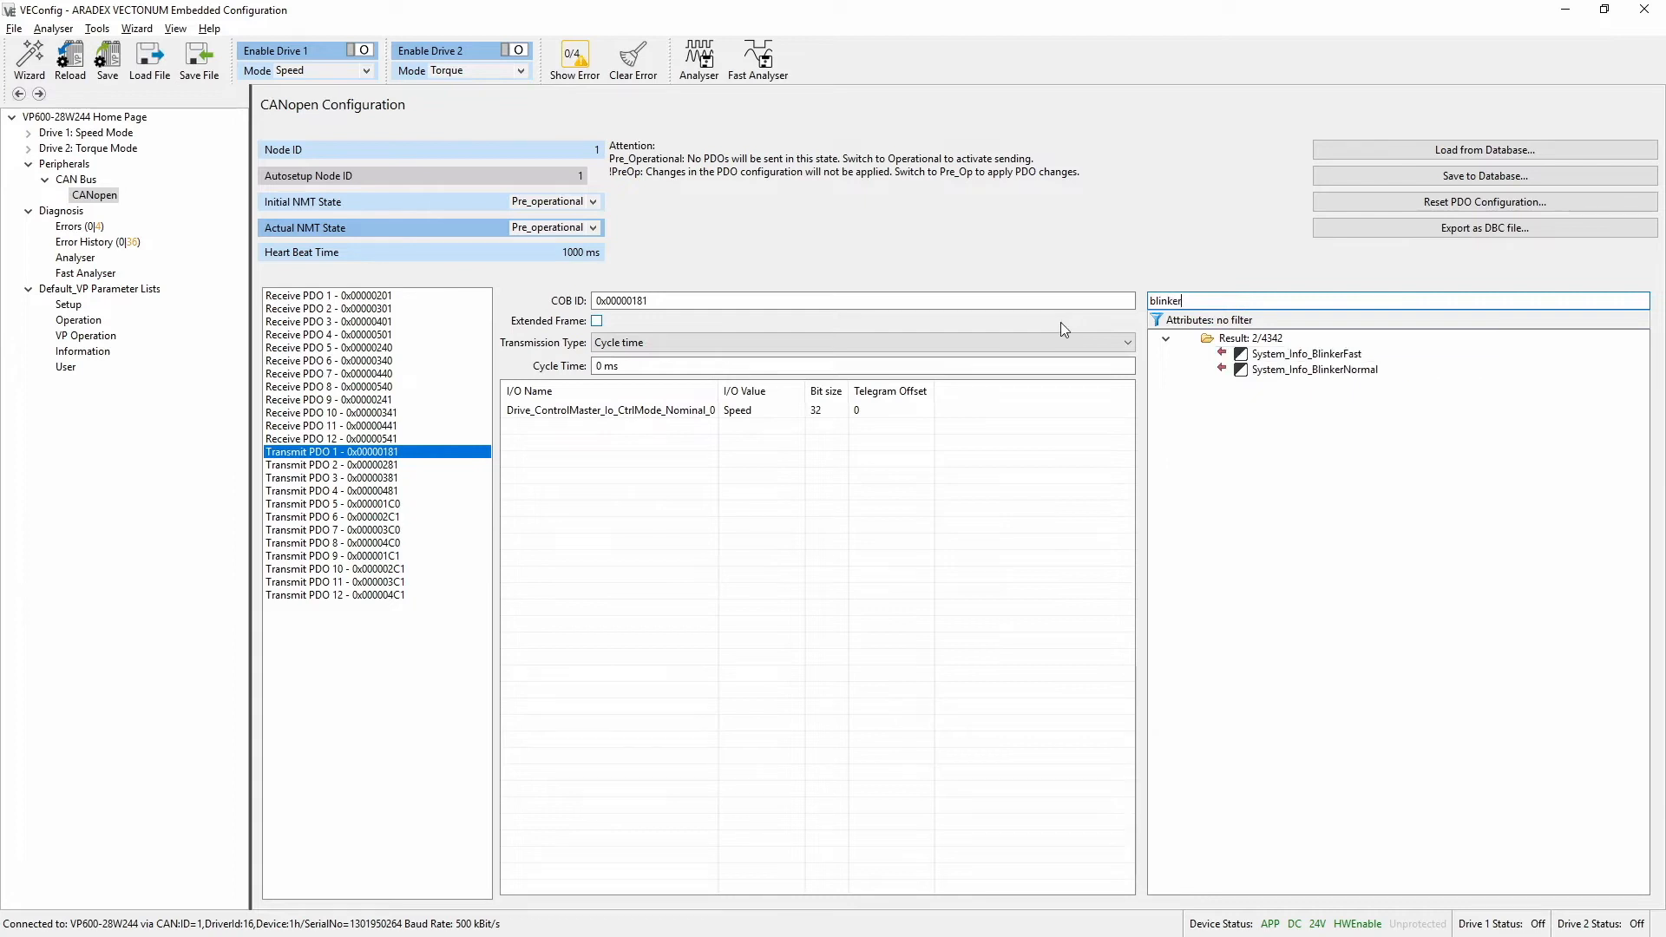
pyautogui.doubleClick(1319, 353)
pyautogui.doubleClick(1358, 369)
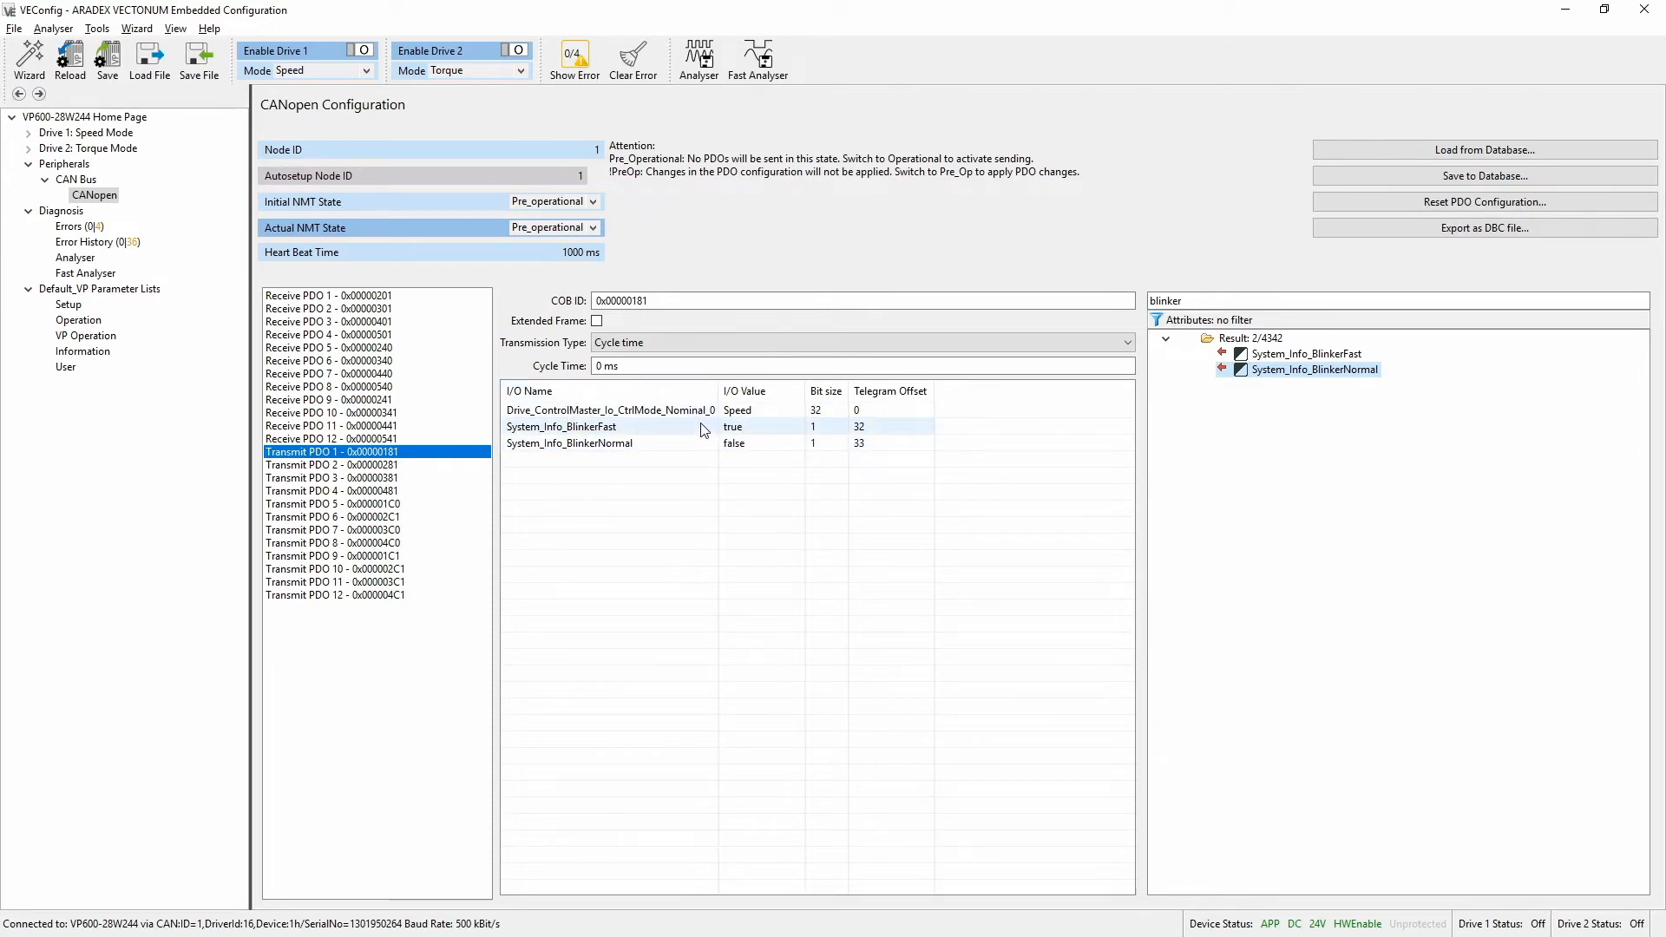
# Set Transmit PDO 1 to the Cycle time transmission type with a cycle time of 120 ms
pyautogui.click(677, 301)
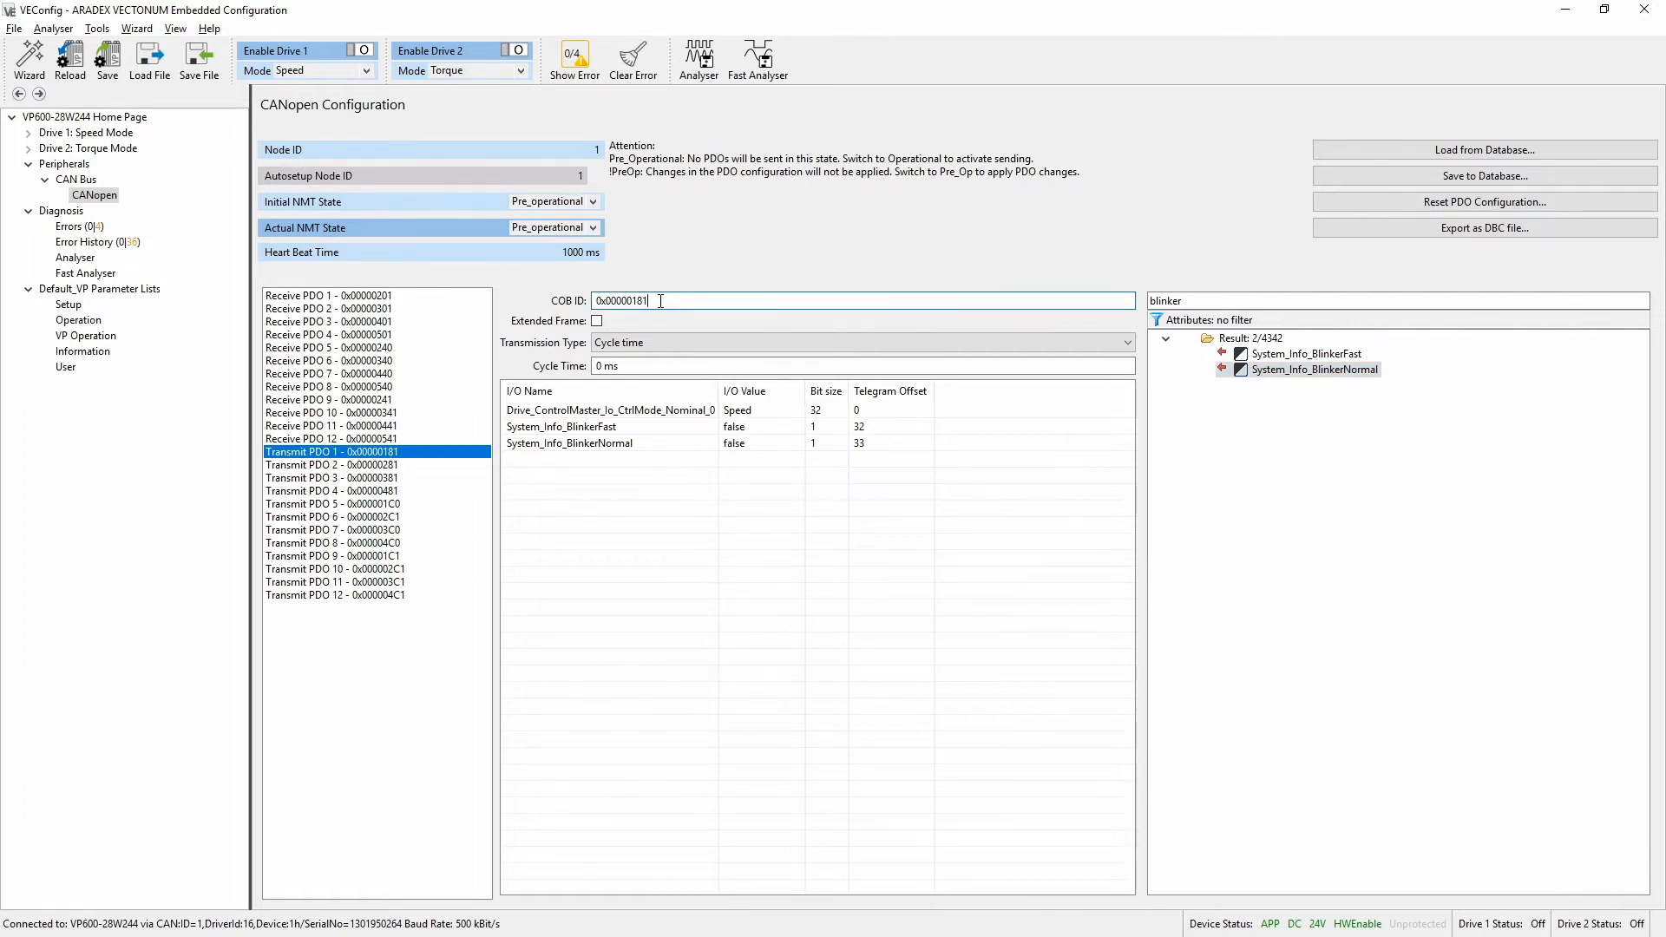
pyautogui.click(673, 346)
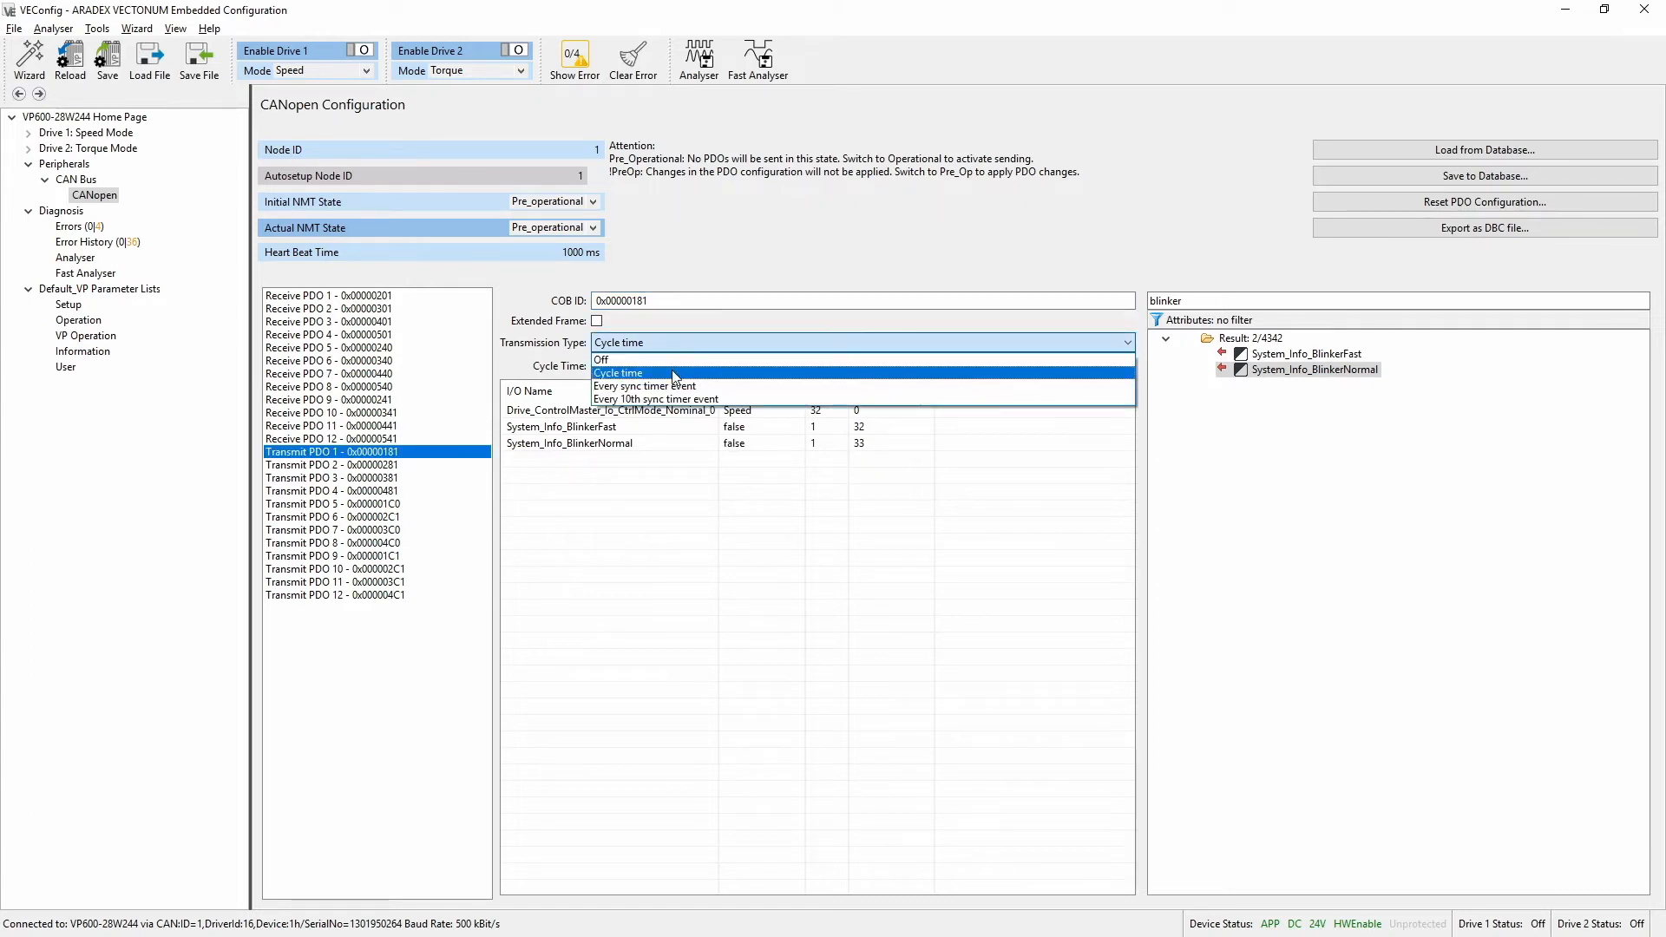
pyautogui.click(673, 370)
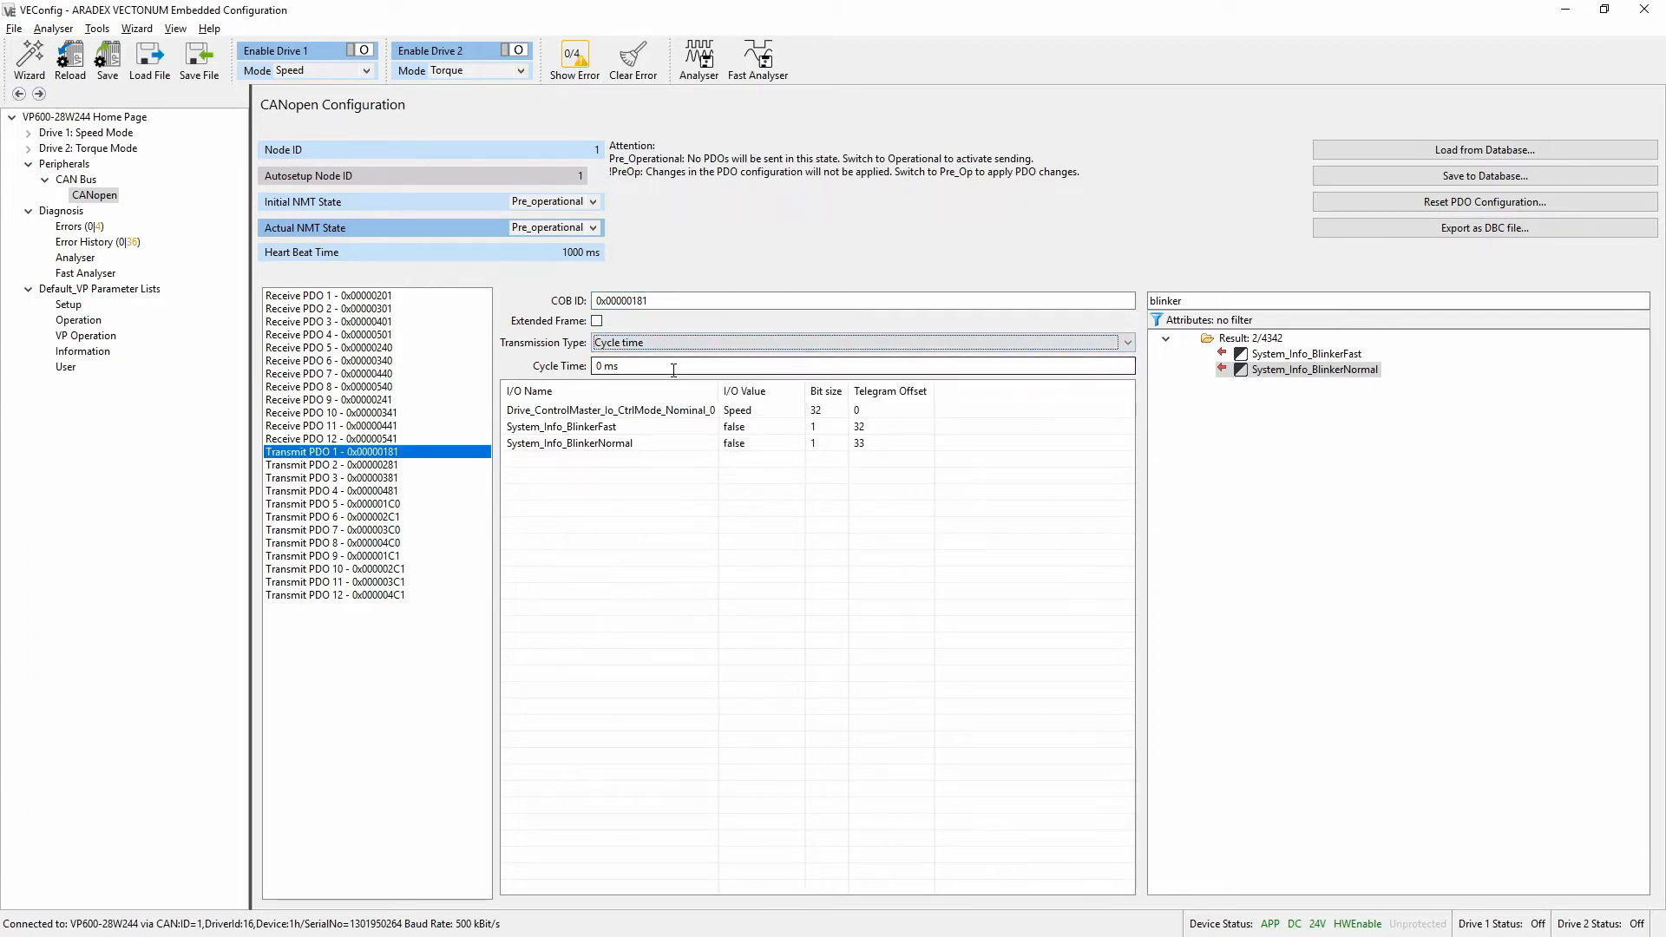
pyautogui.click(669, 370)
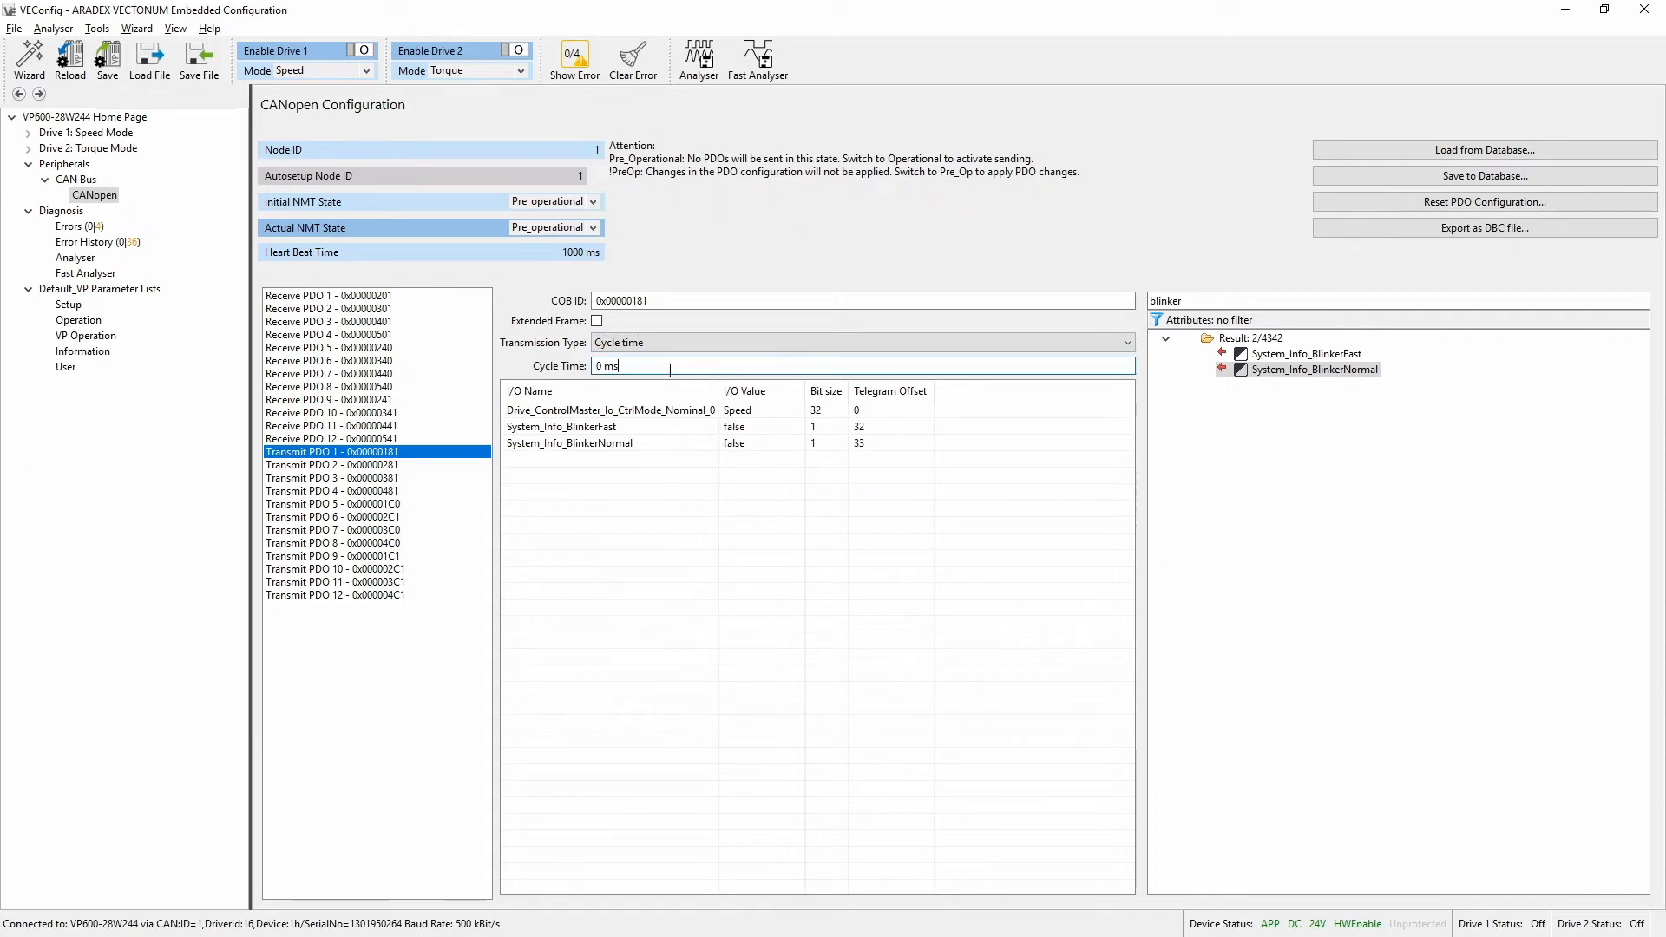
pyautogui.hotkey('ctrl', 'a')
pyautogui.write('120')
pyautogui.press('Tab')
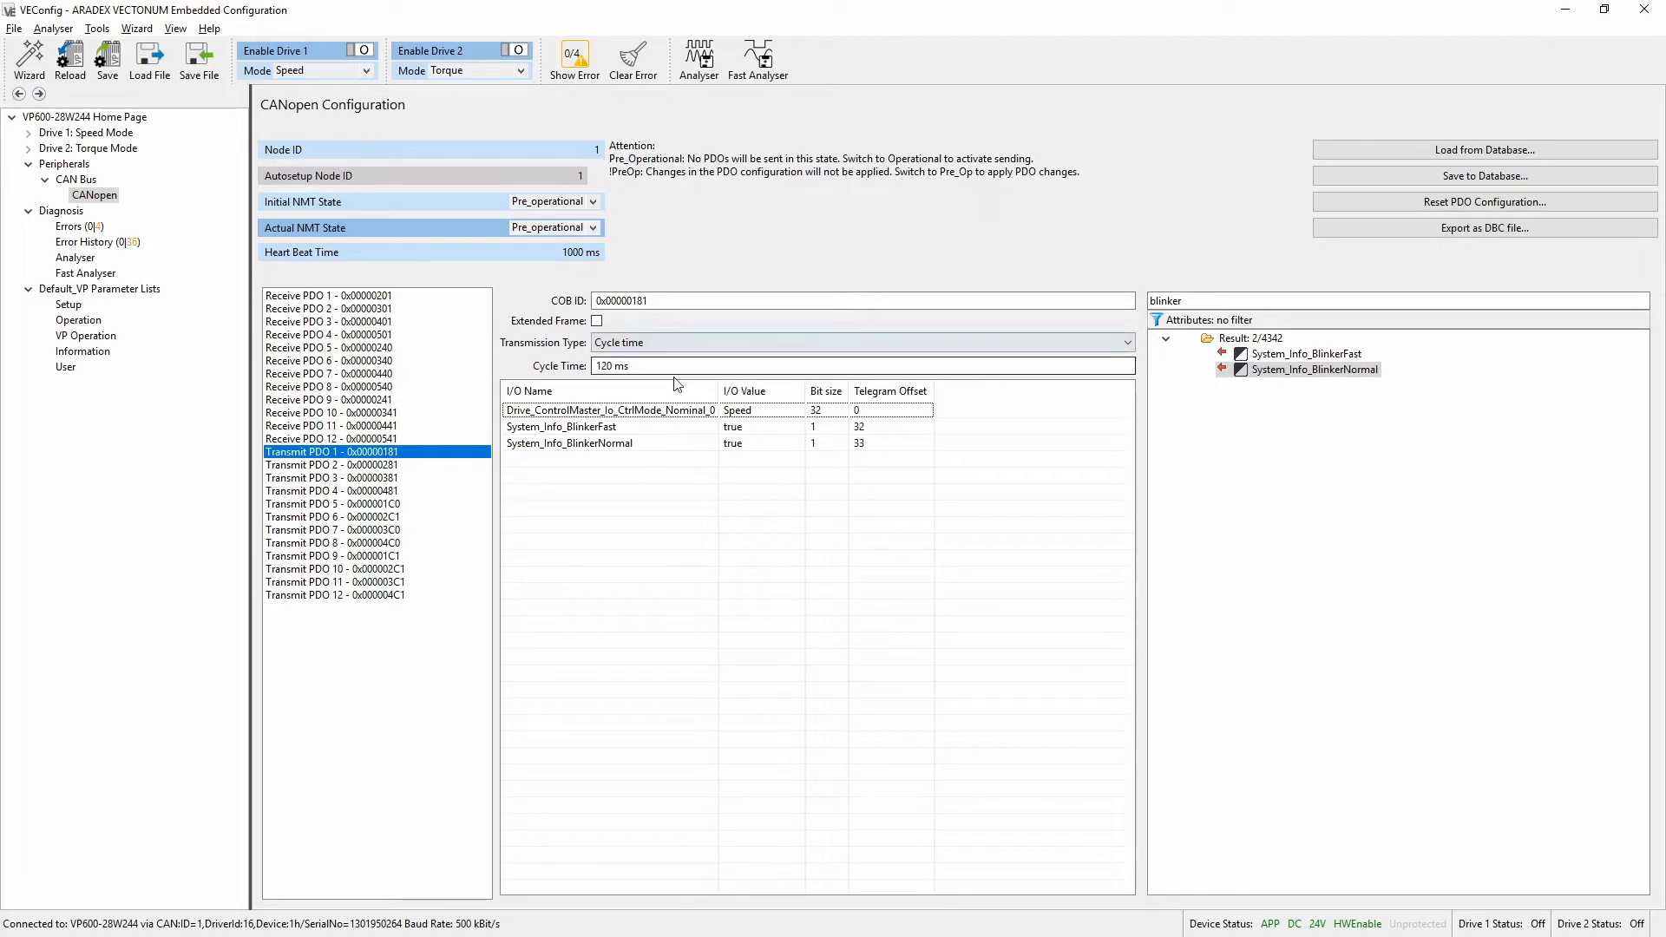
# Switch the actual NMT state to Operational and examine the received 181h message in PCAN-View
pyautogui.click(591, 228)
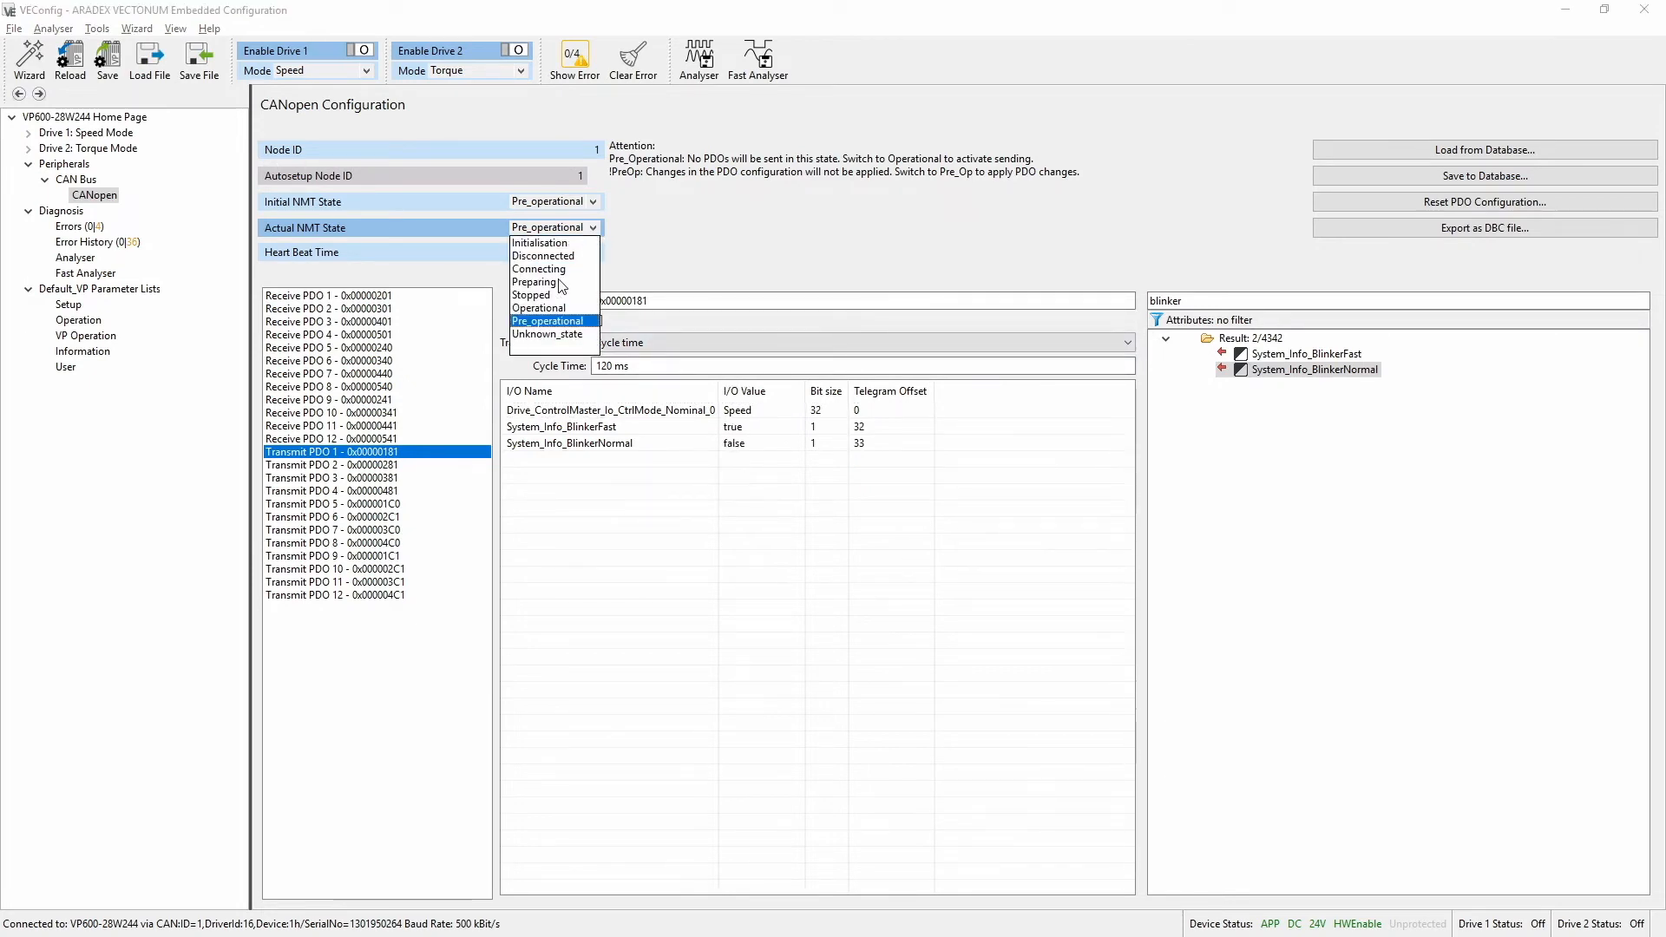
pyautogui.click(555, 308)
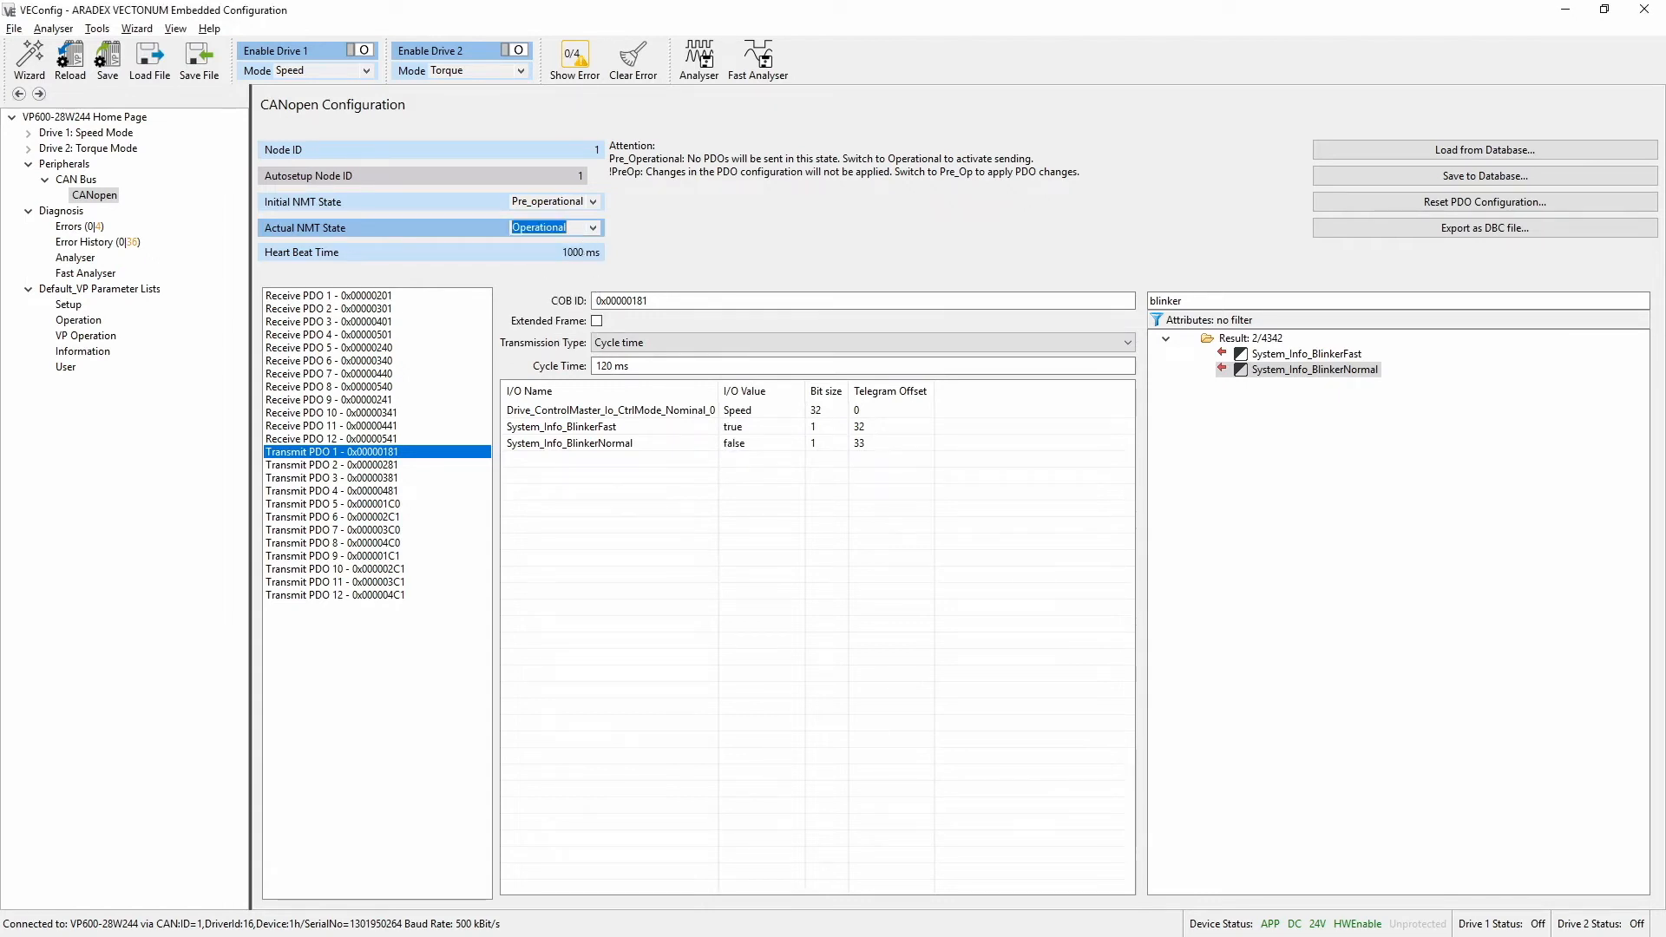
pyautogui.hotkey('alt', 'Tab')
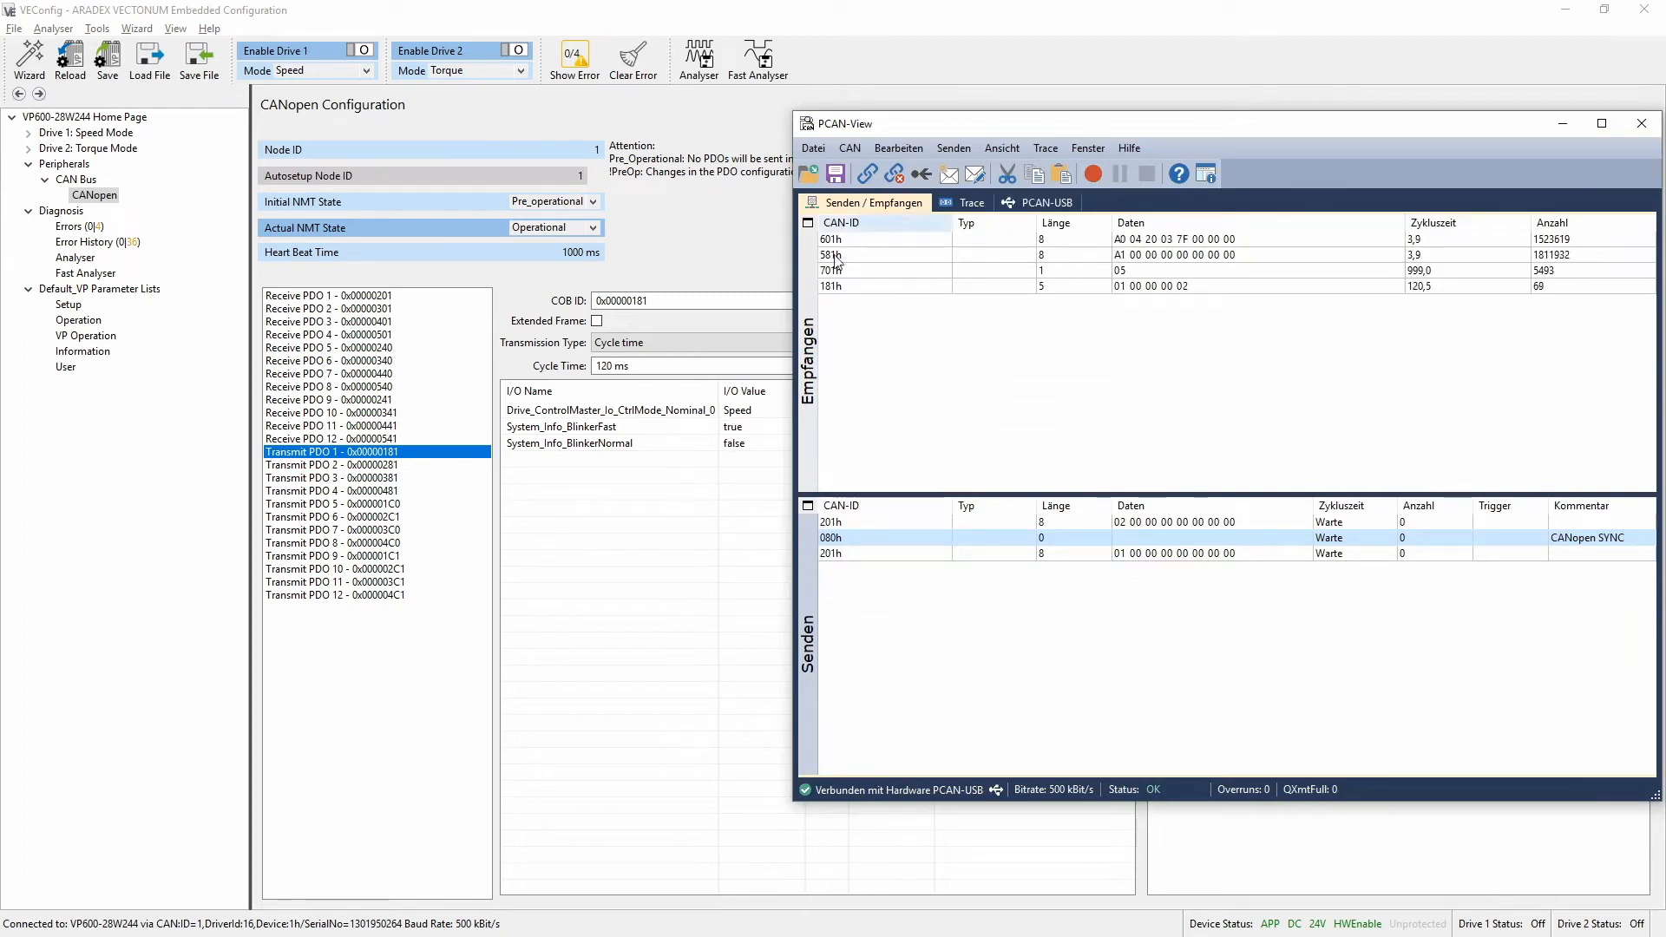
pyautogui.click(852, 287)
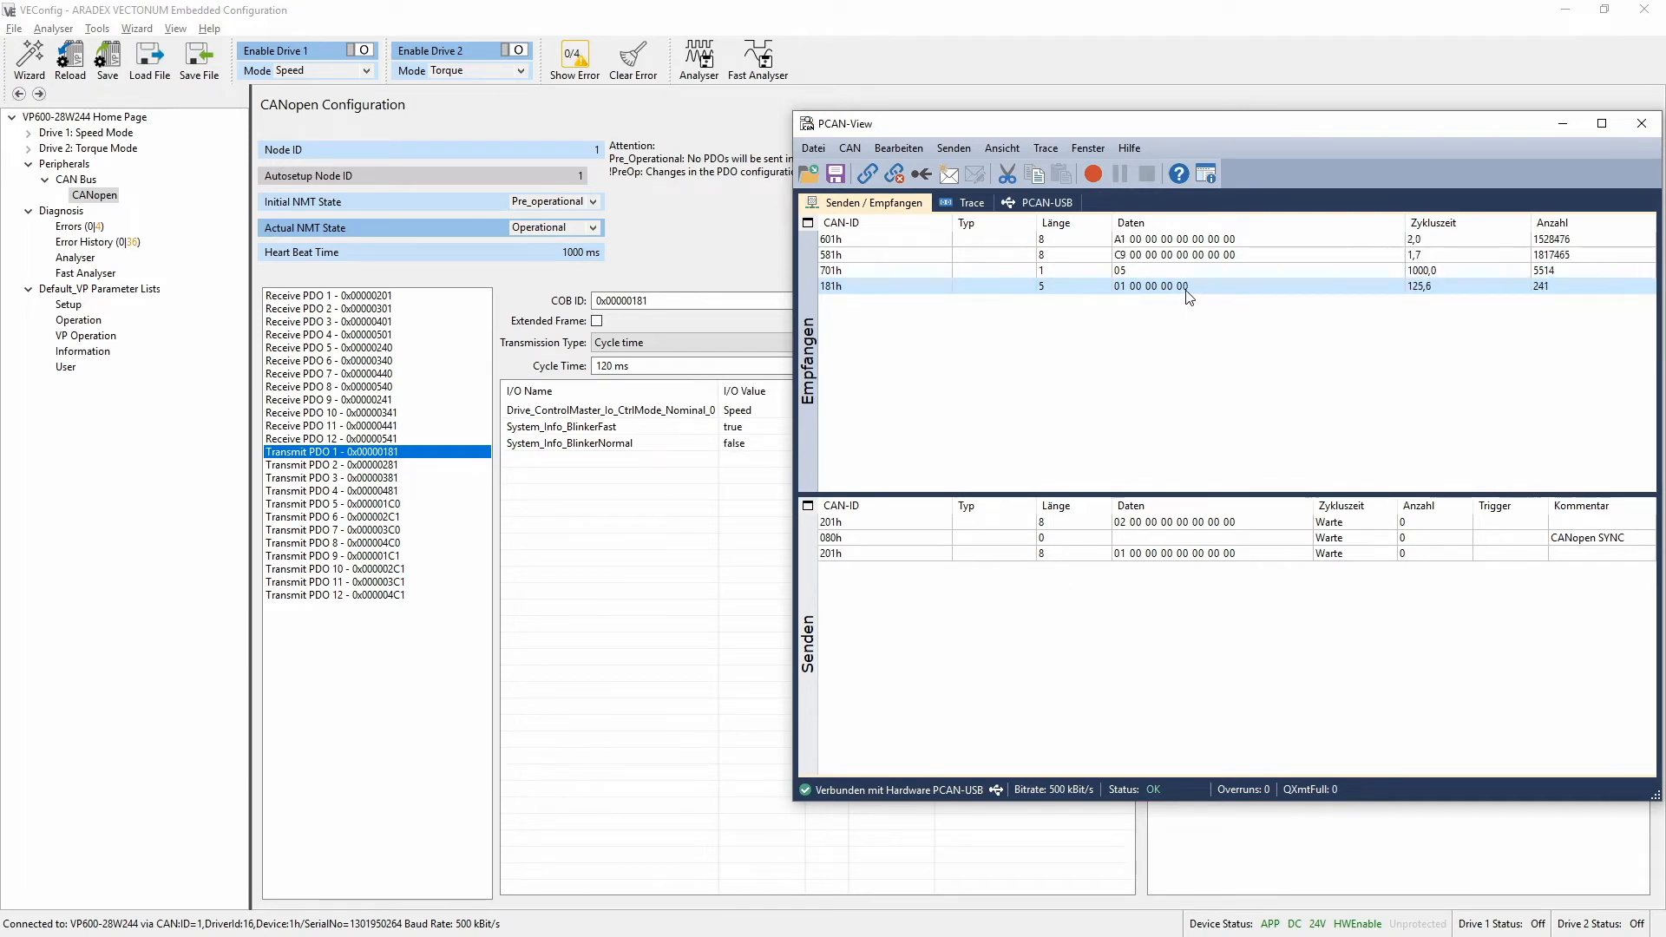
pyautogui.click(1006, 151)
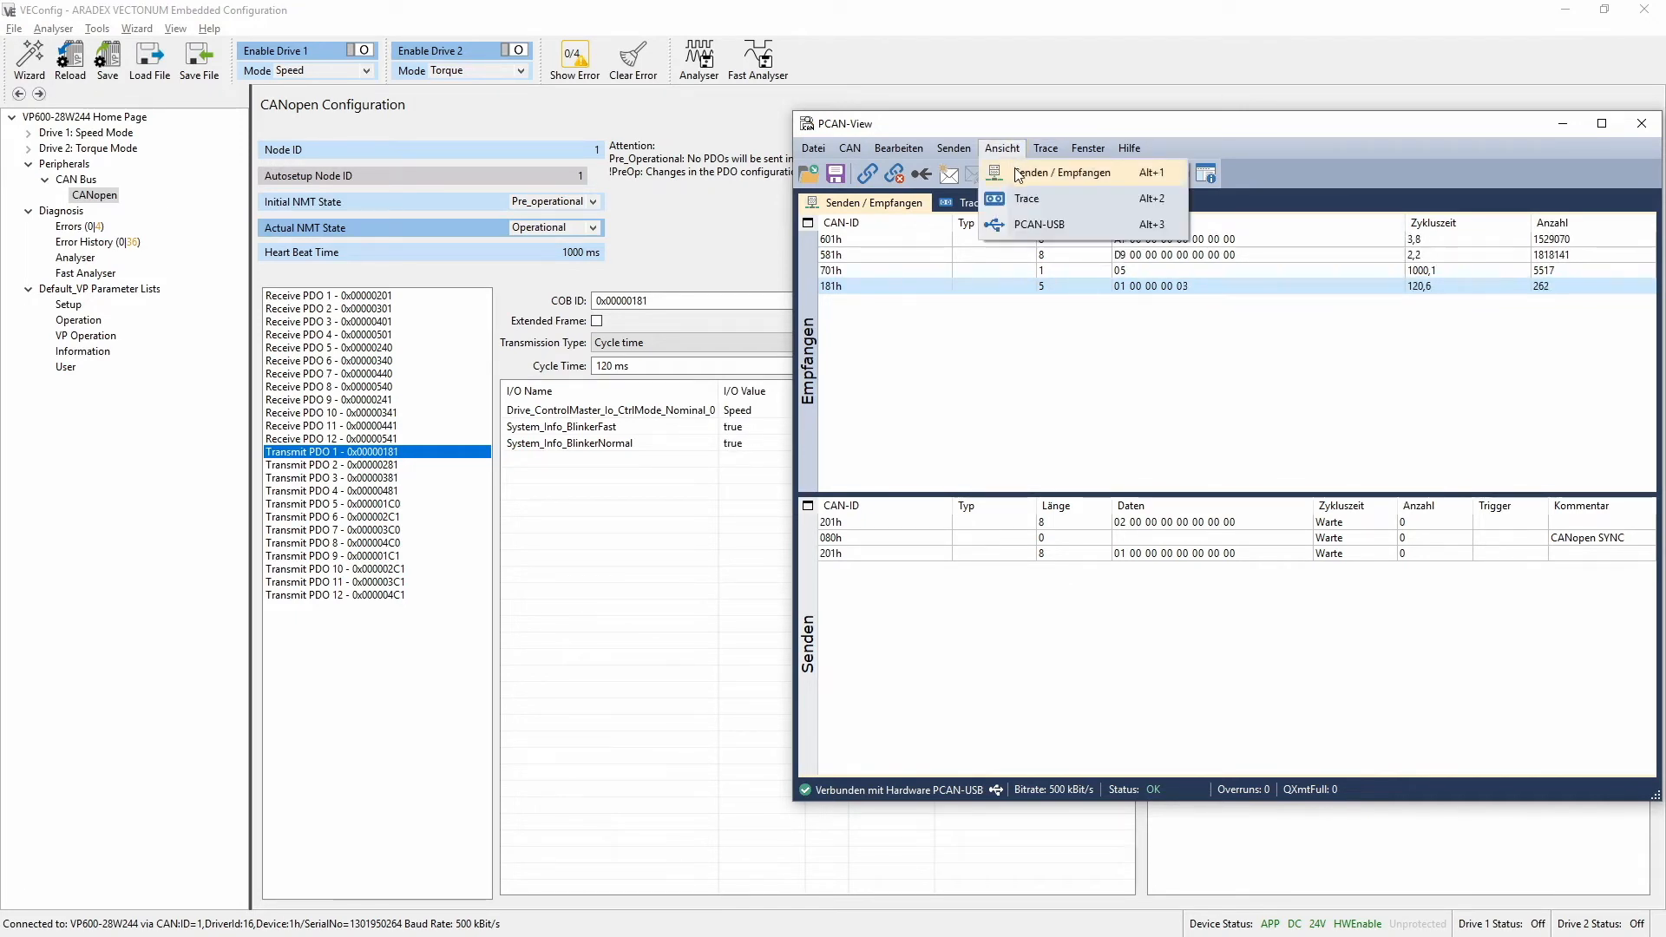
pyautogui.click(1090, 166)
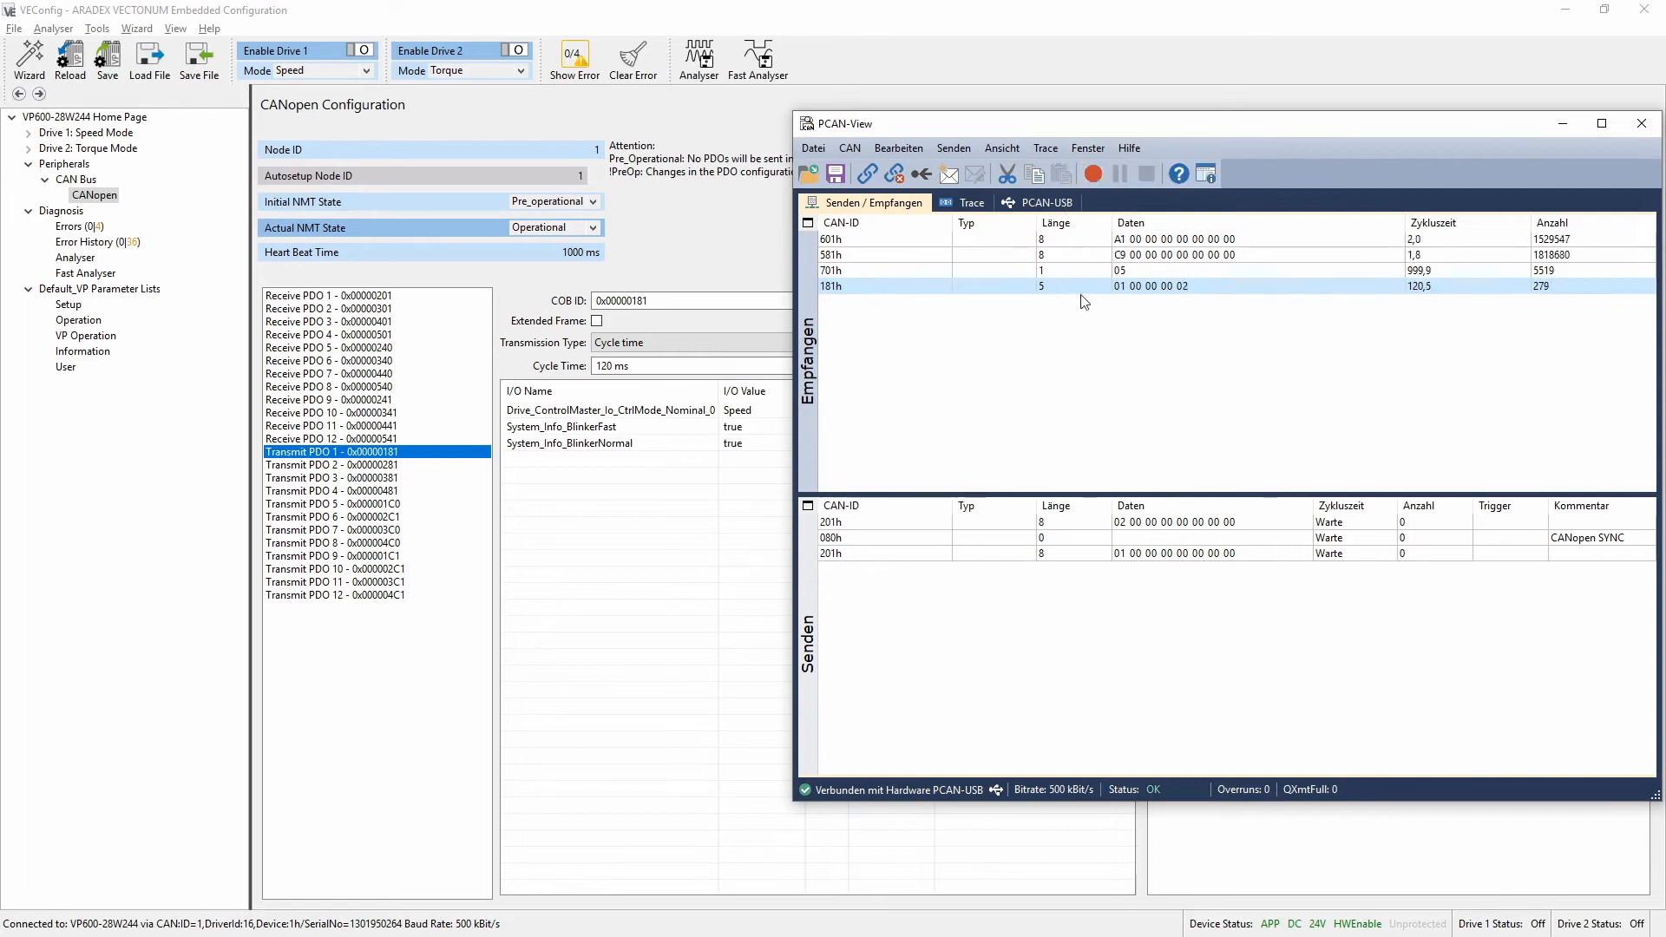
# Cycle Drive 1's mode through Torque, Commutation, Position, TestSignal and back to Speed, checking the 181h message data in PCAN-View for each mode
pyautogui.click(351, 77)
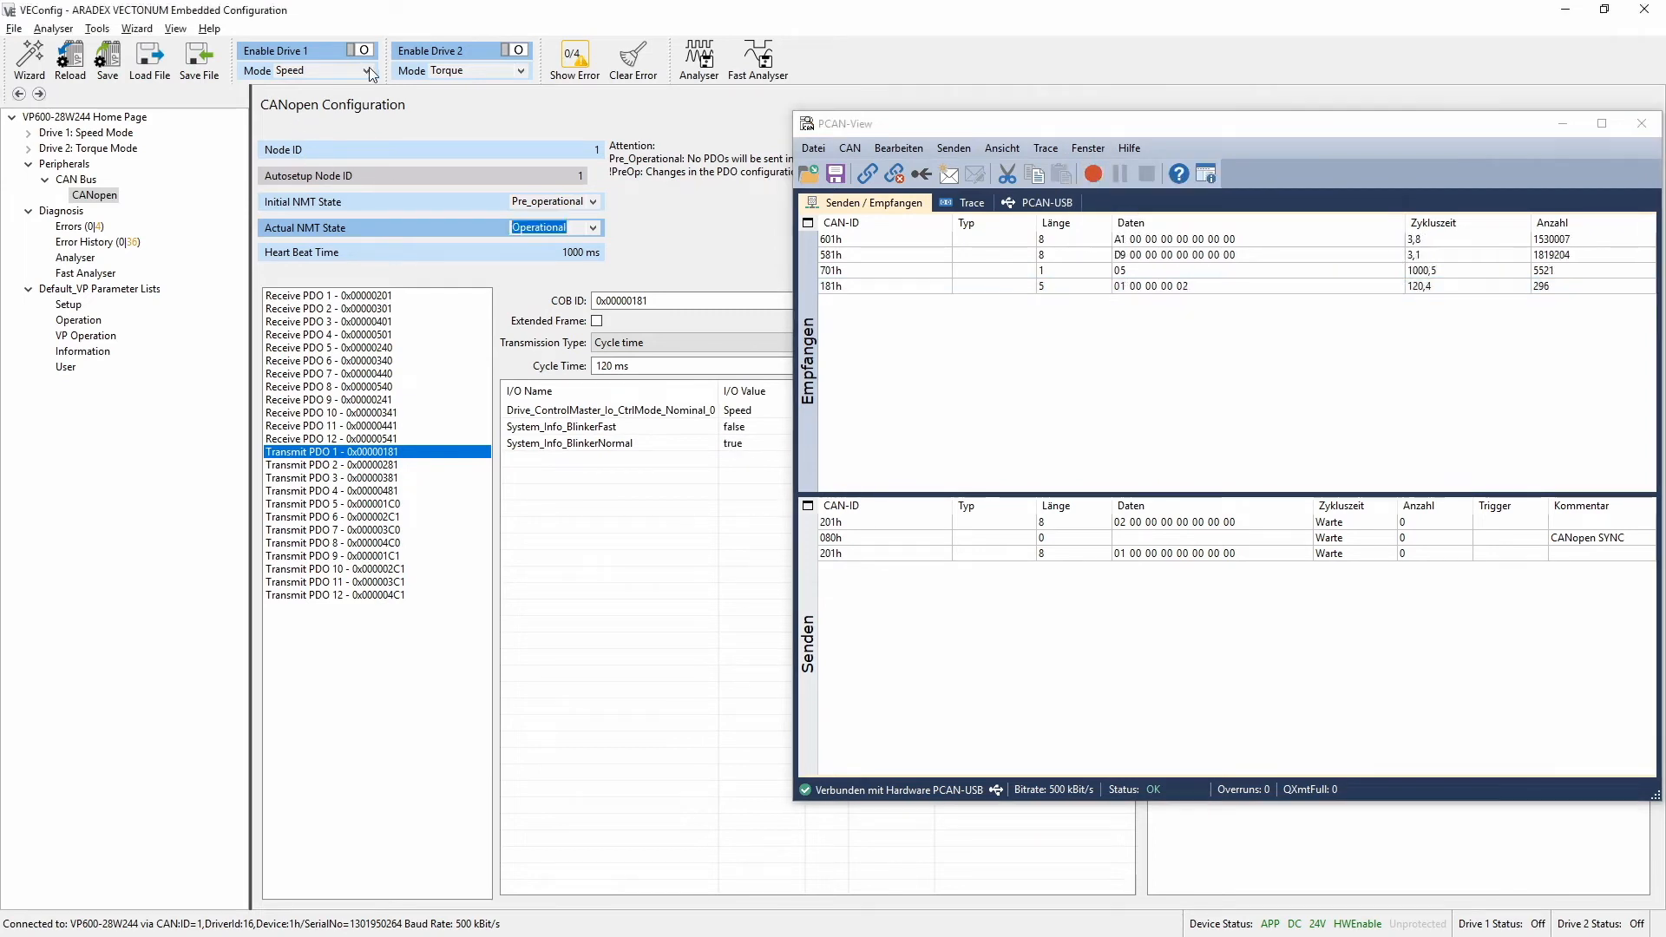
pyautogui.click(338, 117)
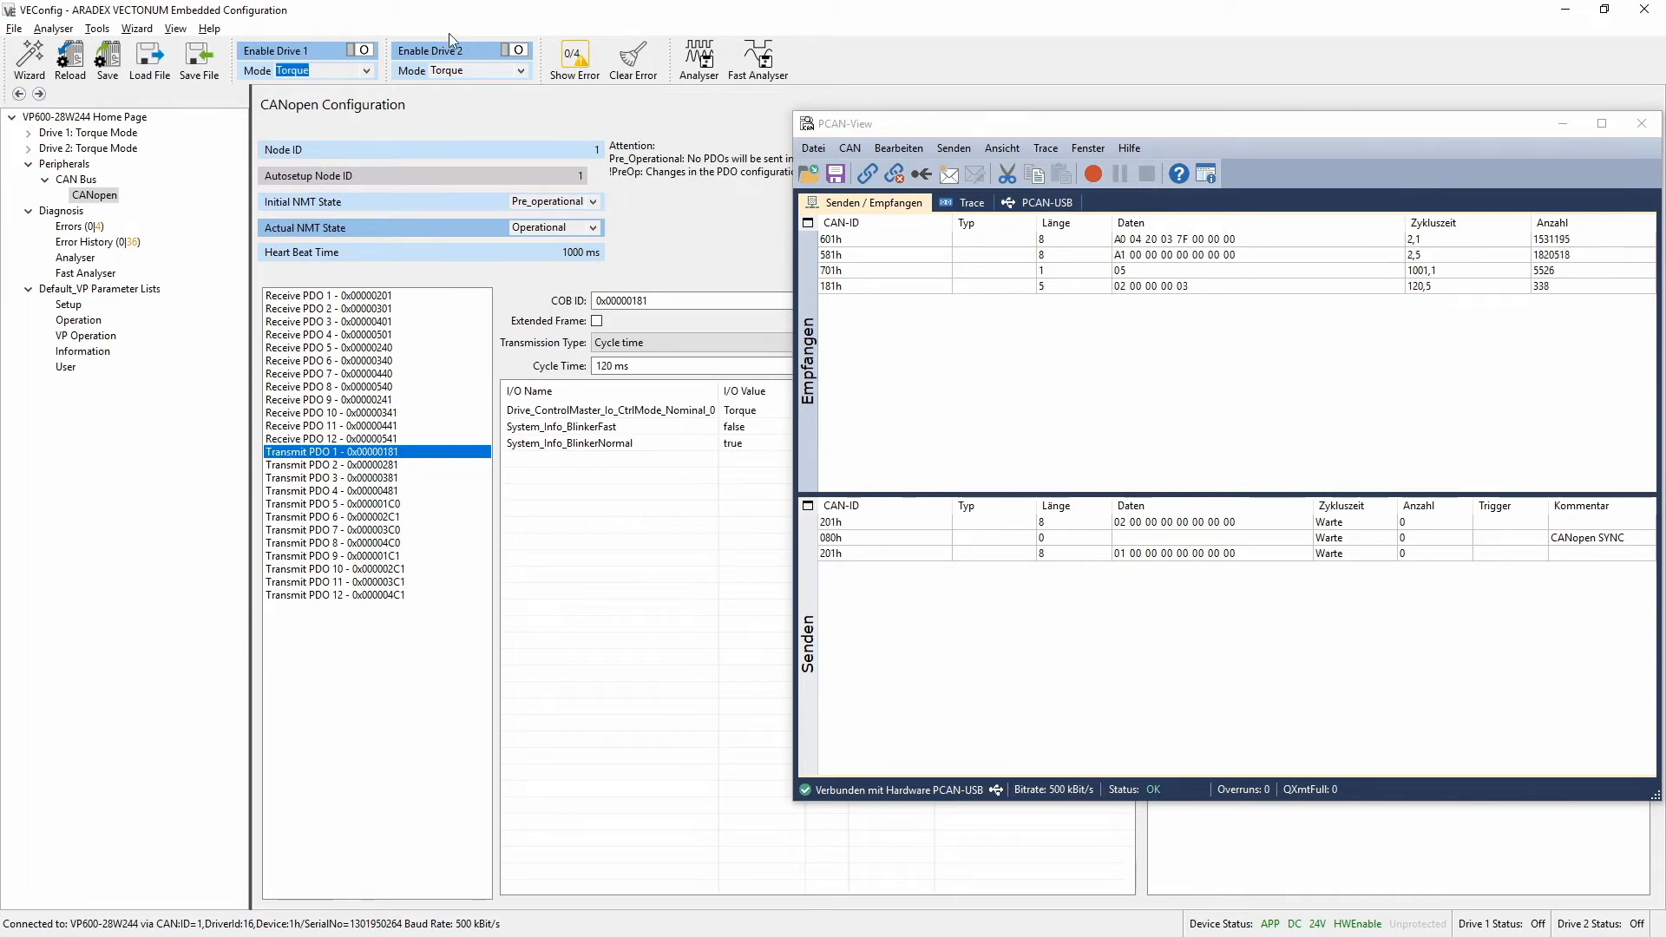
pyautogui.click(366, 71)
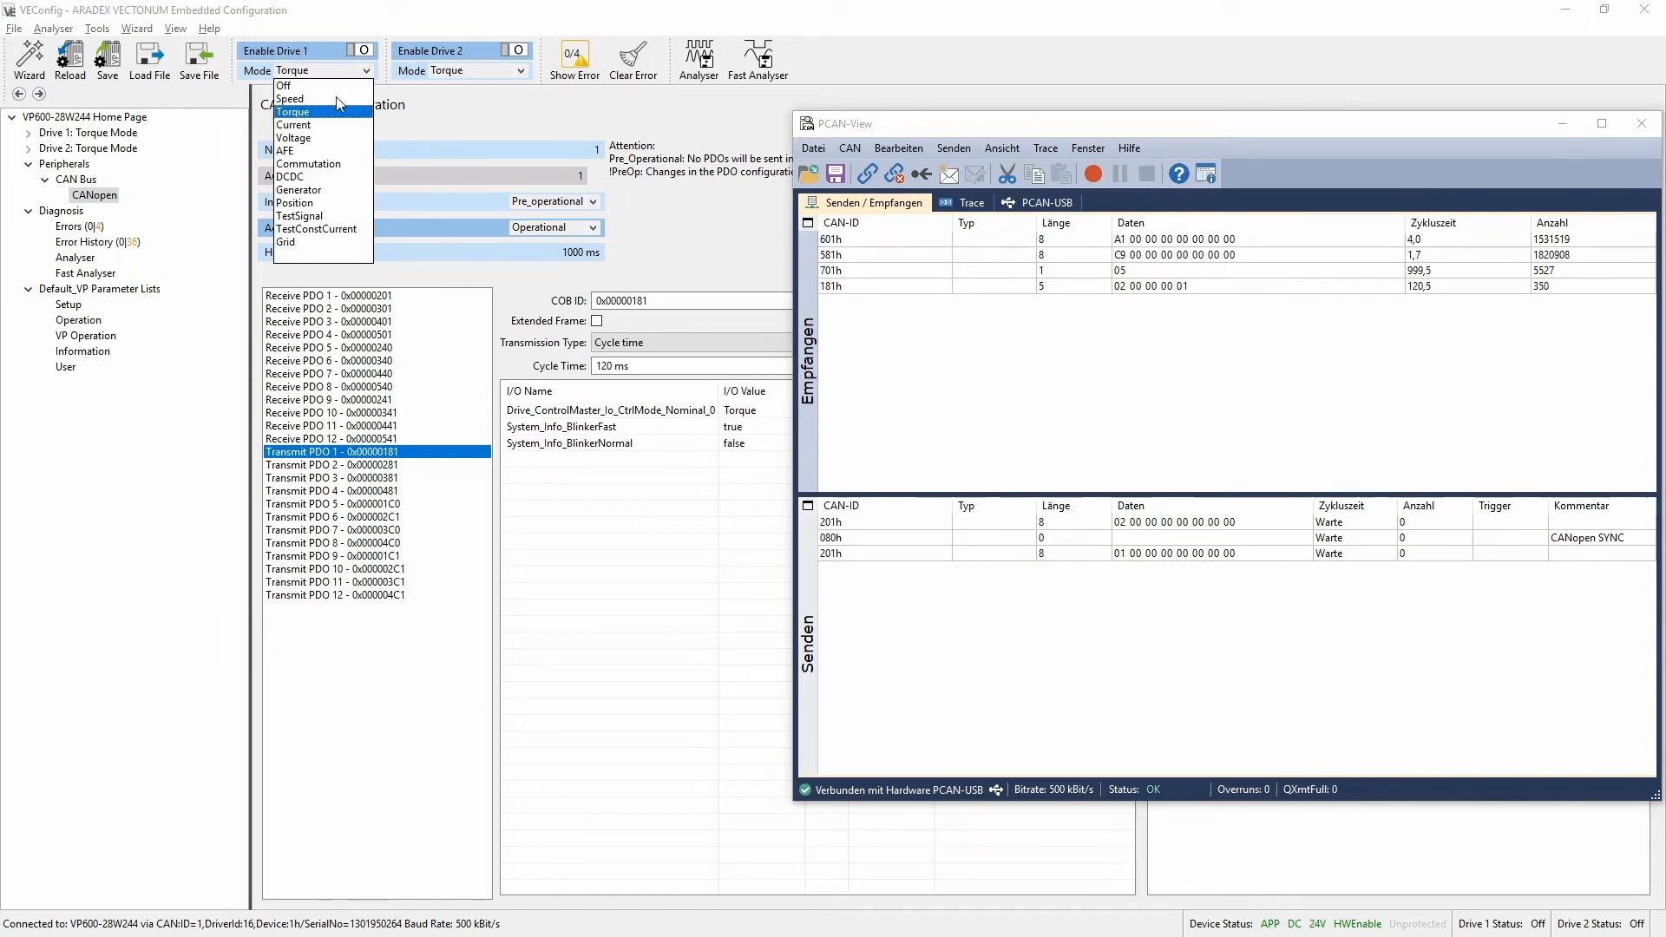
pyautogui.click(299, 164)
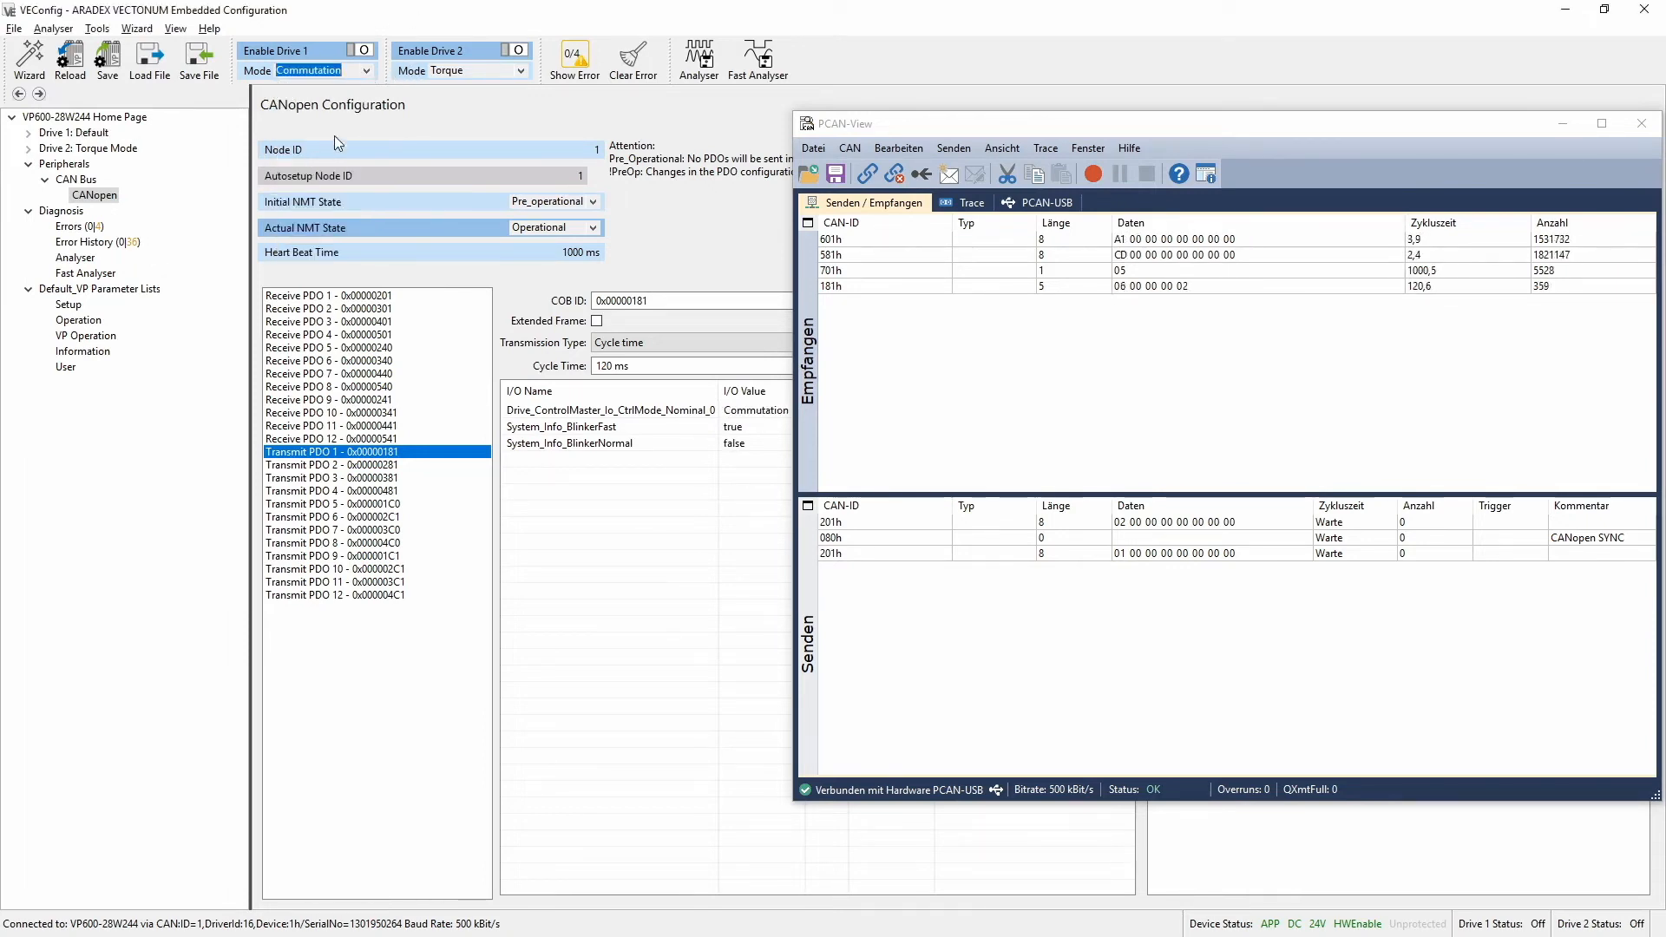
pyautogui.click(366, 70)
pyautogui.click(338, 202)
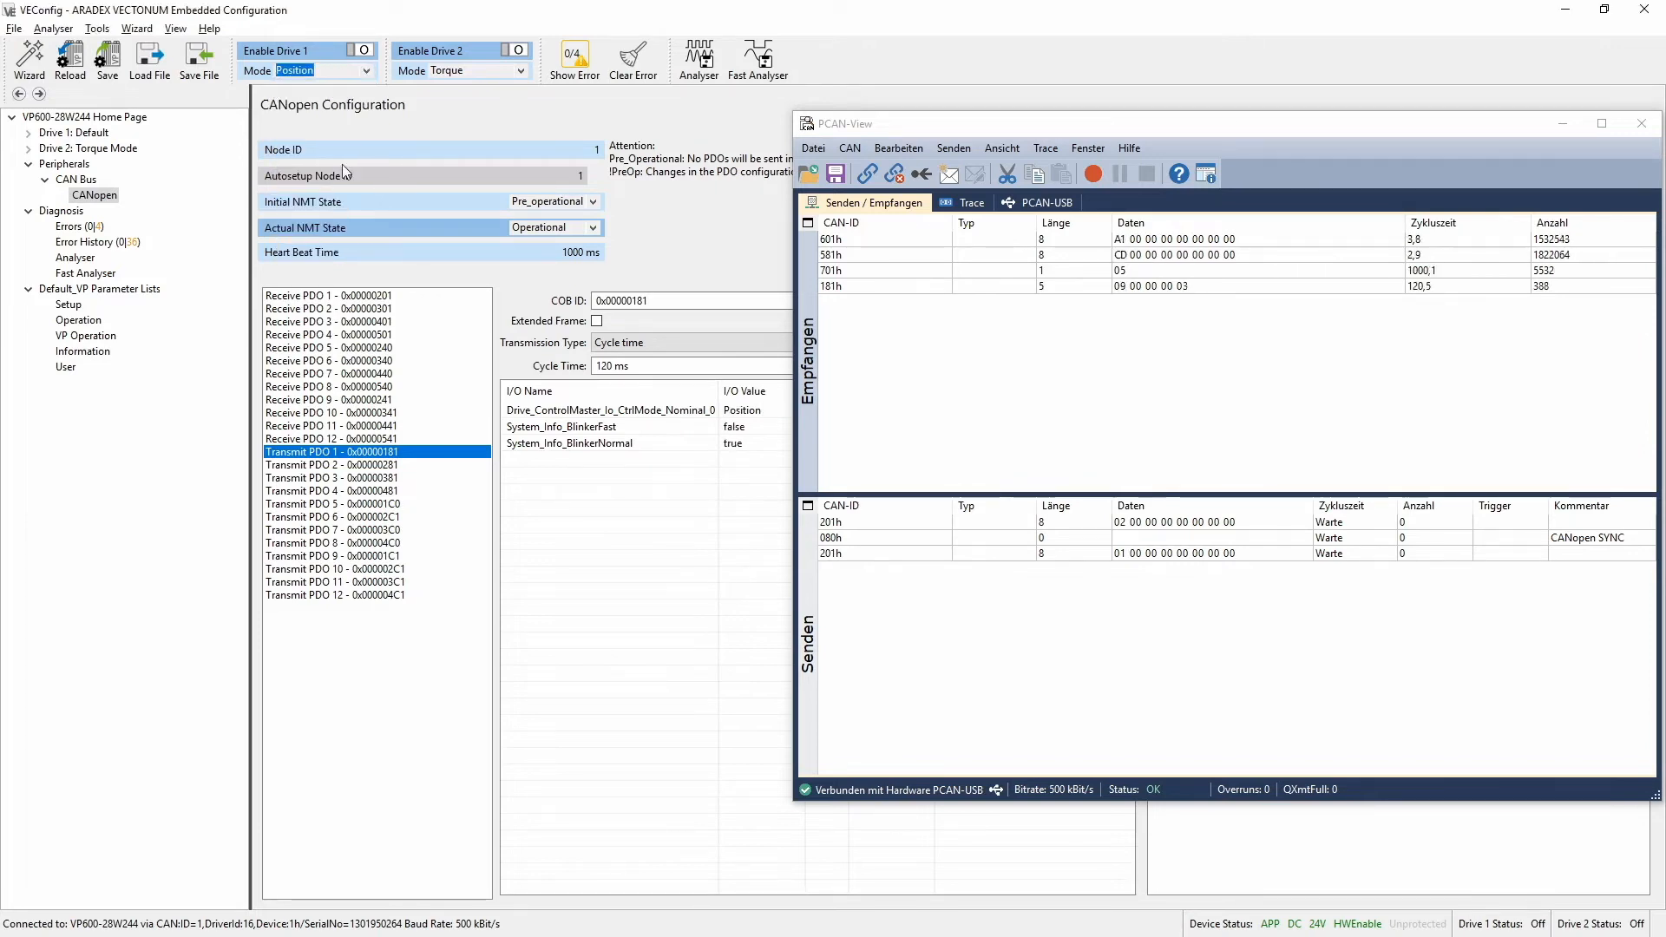
pyautogui.click(366, 71)
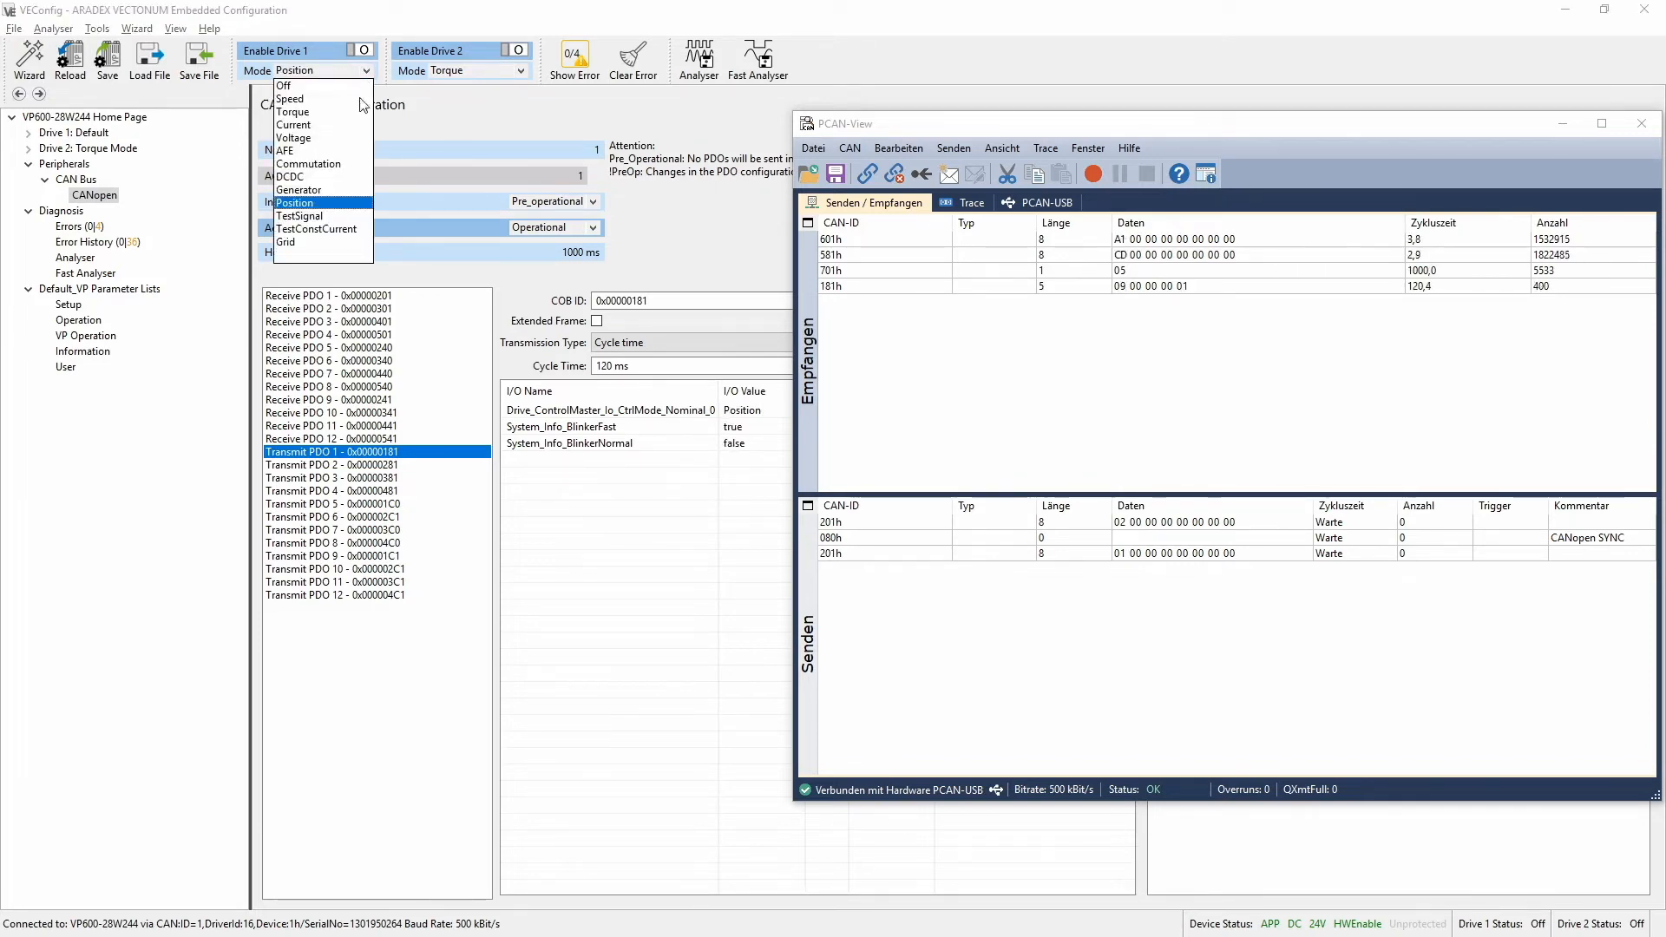
pyautogui.click(330, 206)
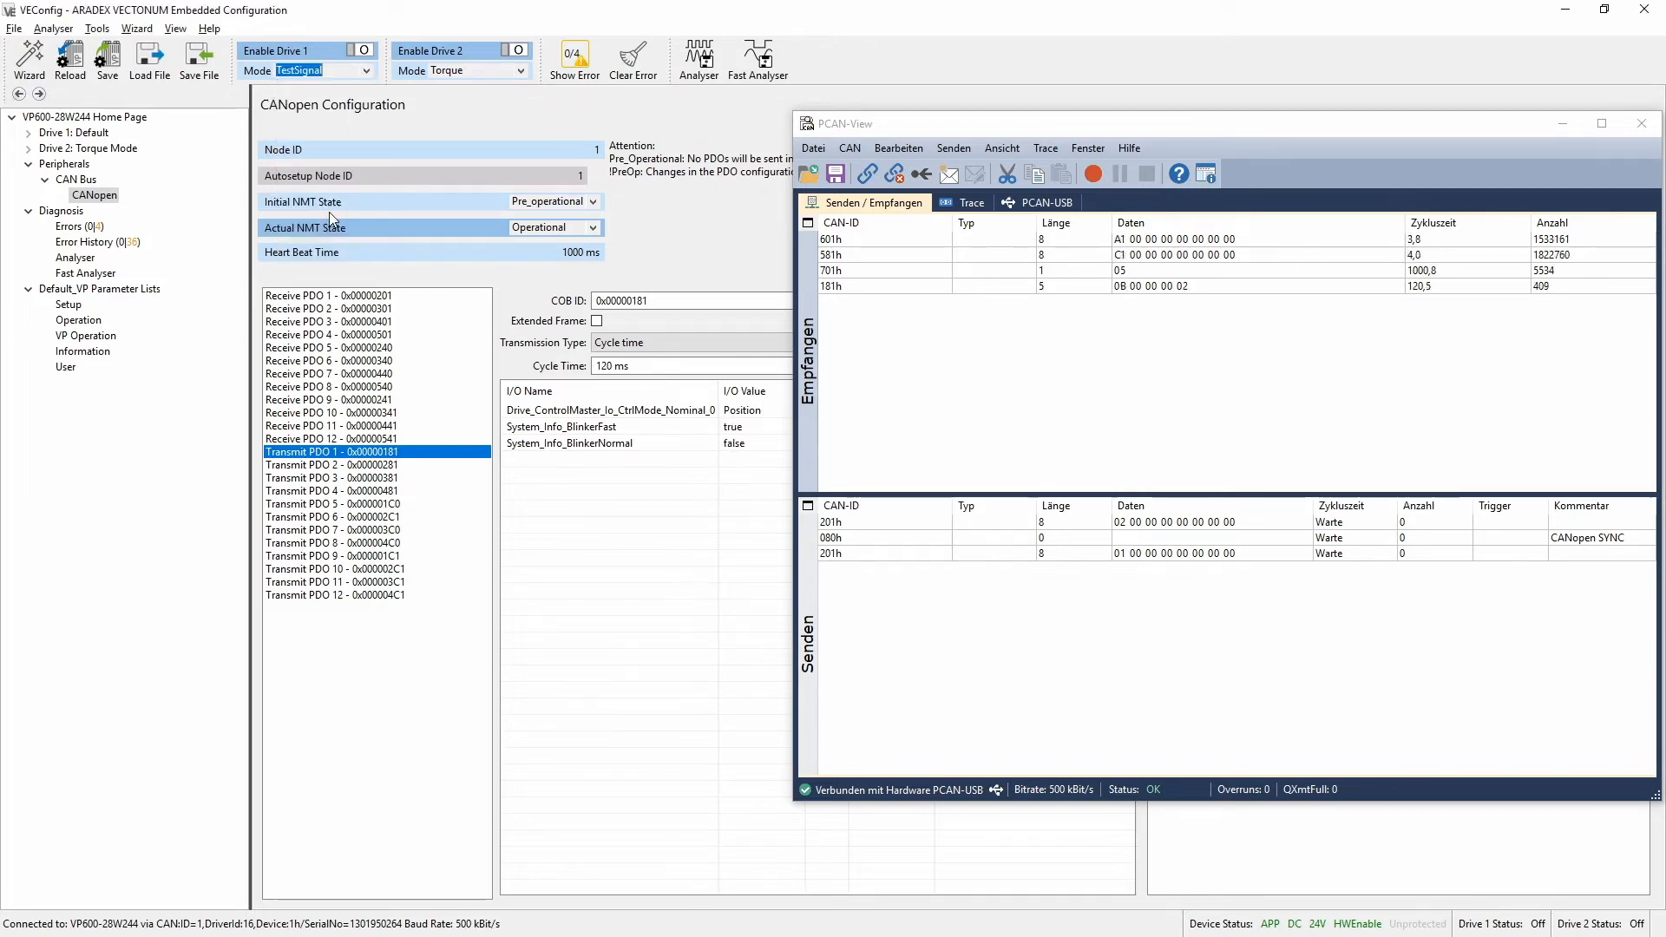
pyautogui.click(367, 71)
pyautogui.click(343, 99)
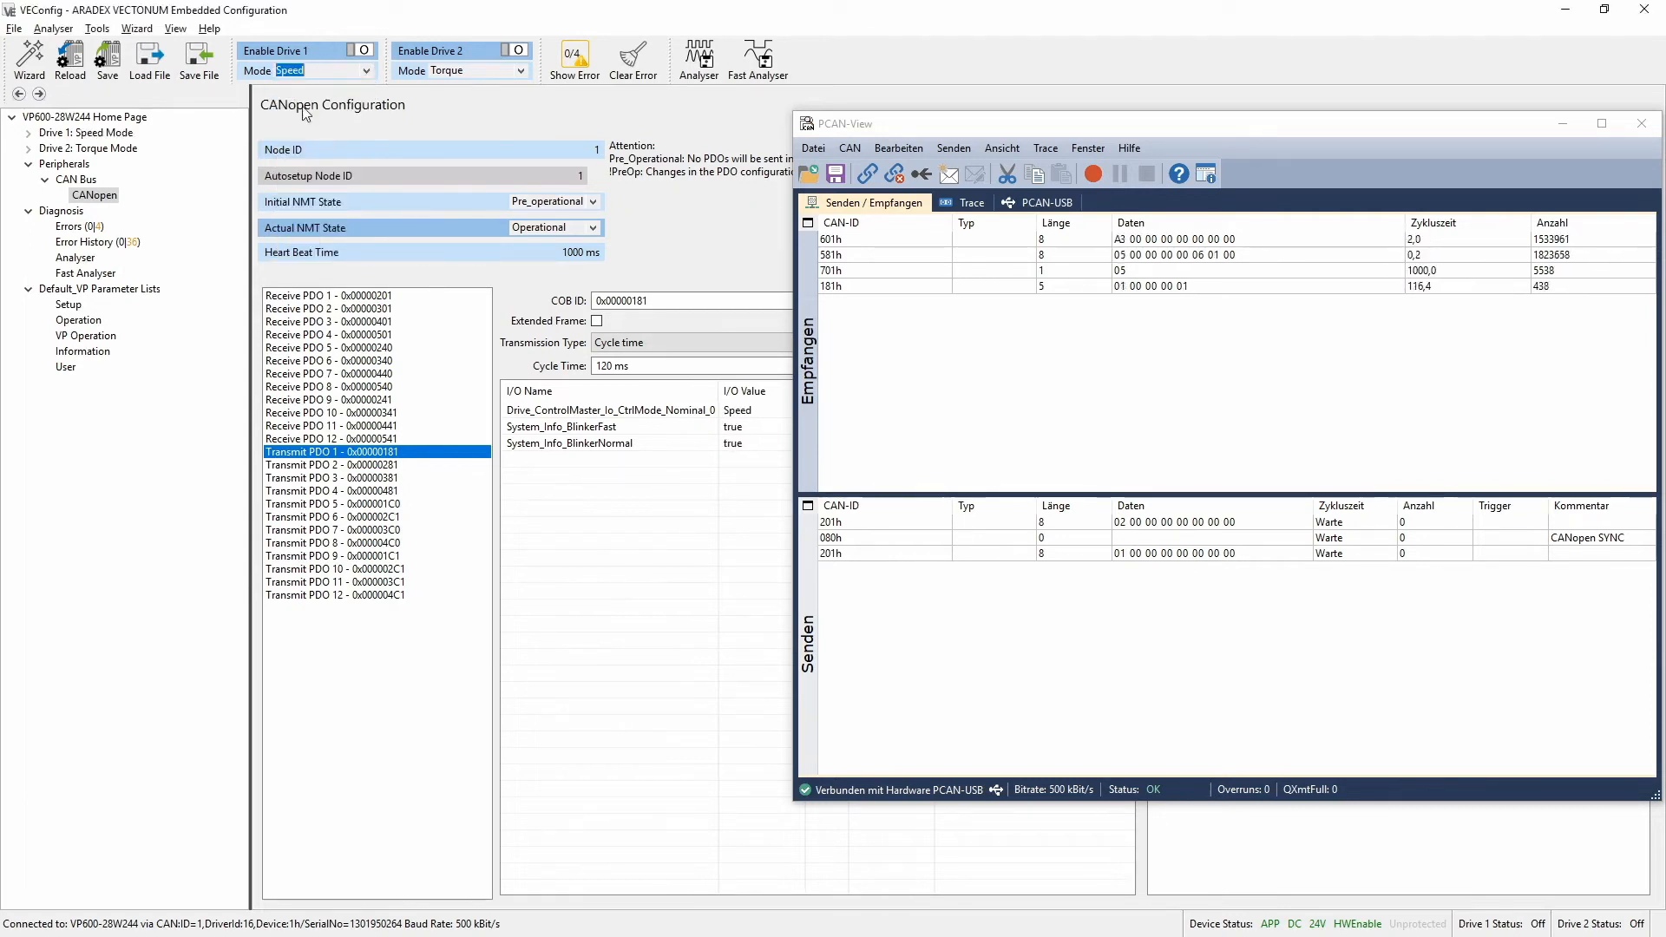
pyautogui.click(1089, 149)
pyautogui.click(1114, 173)
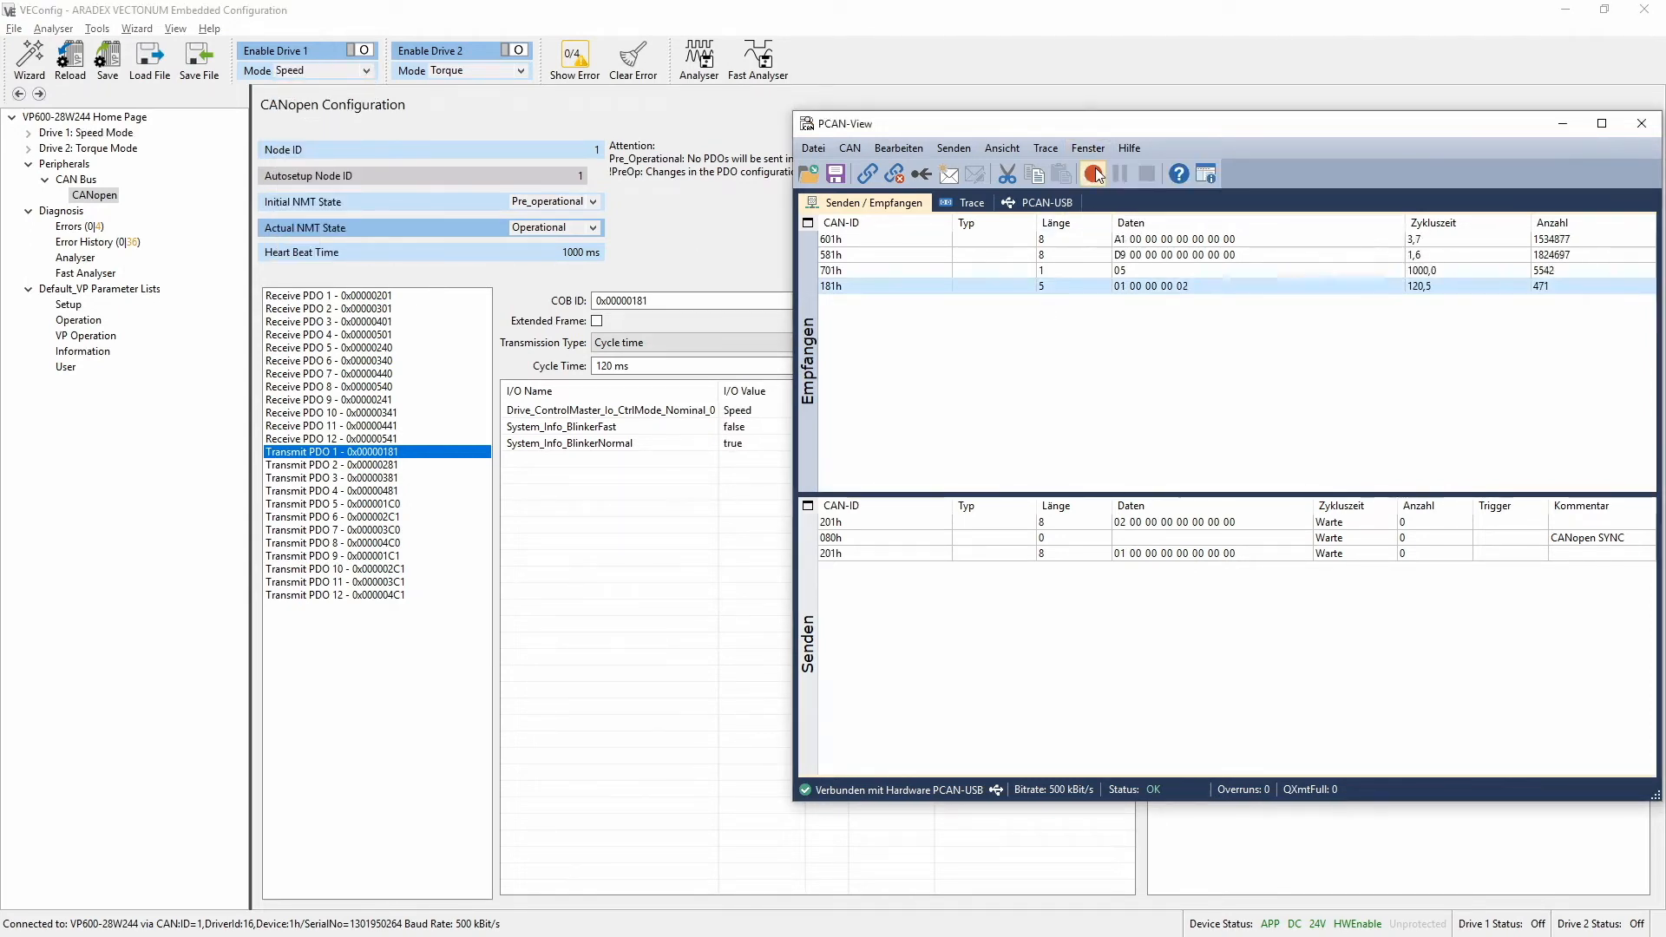
# In VEConfig, switch the actual NMT state to Pre_operational and give Transmit PDO 1 the COB ID 0x00001181 with Extended Frame enabled
pyautogui.click(1064, 85)
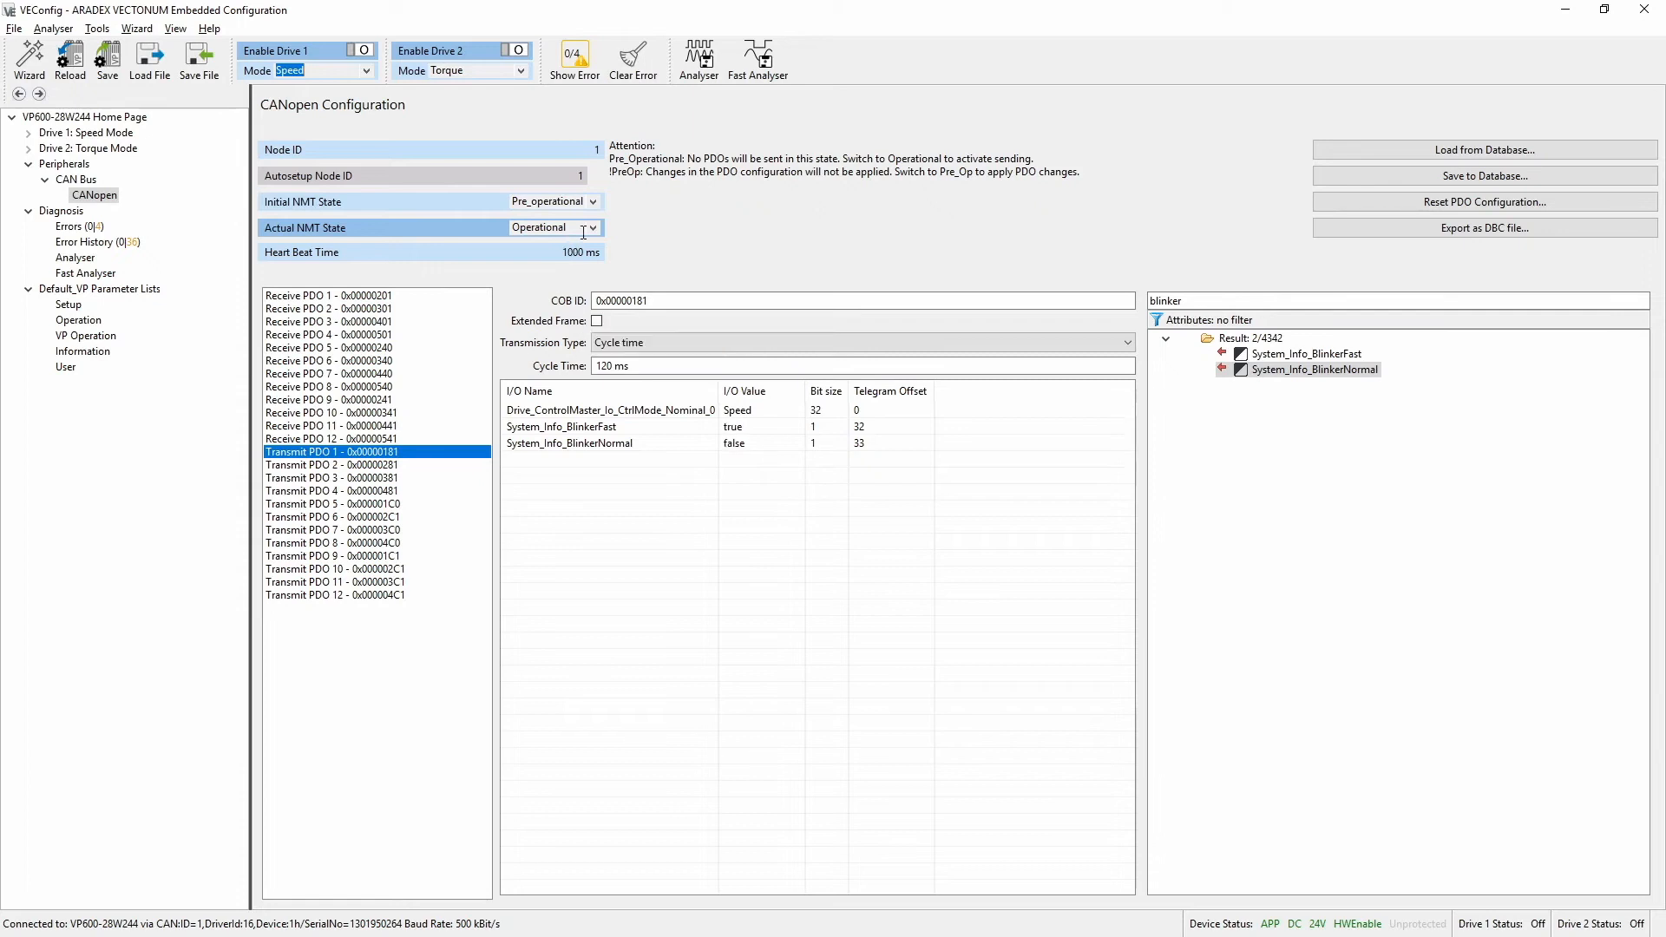
pyautogui.click(593, 228)
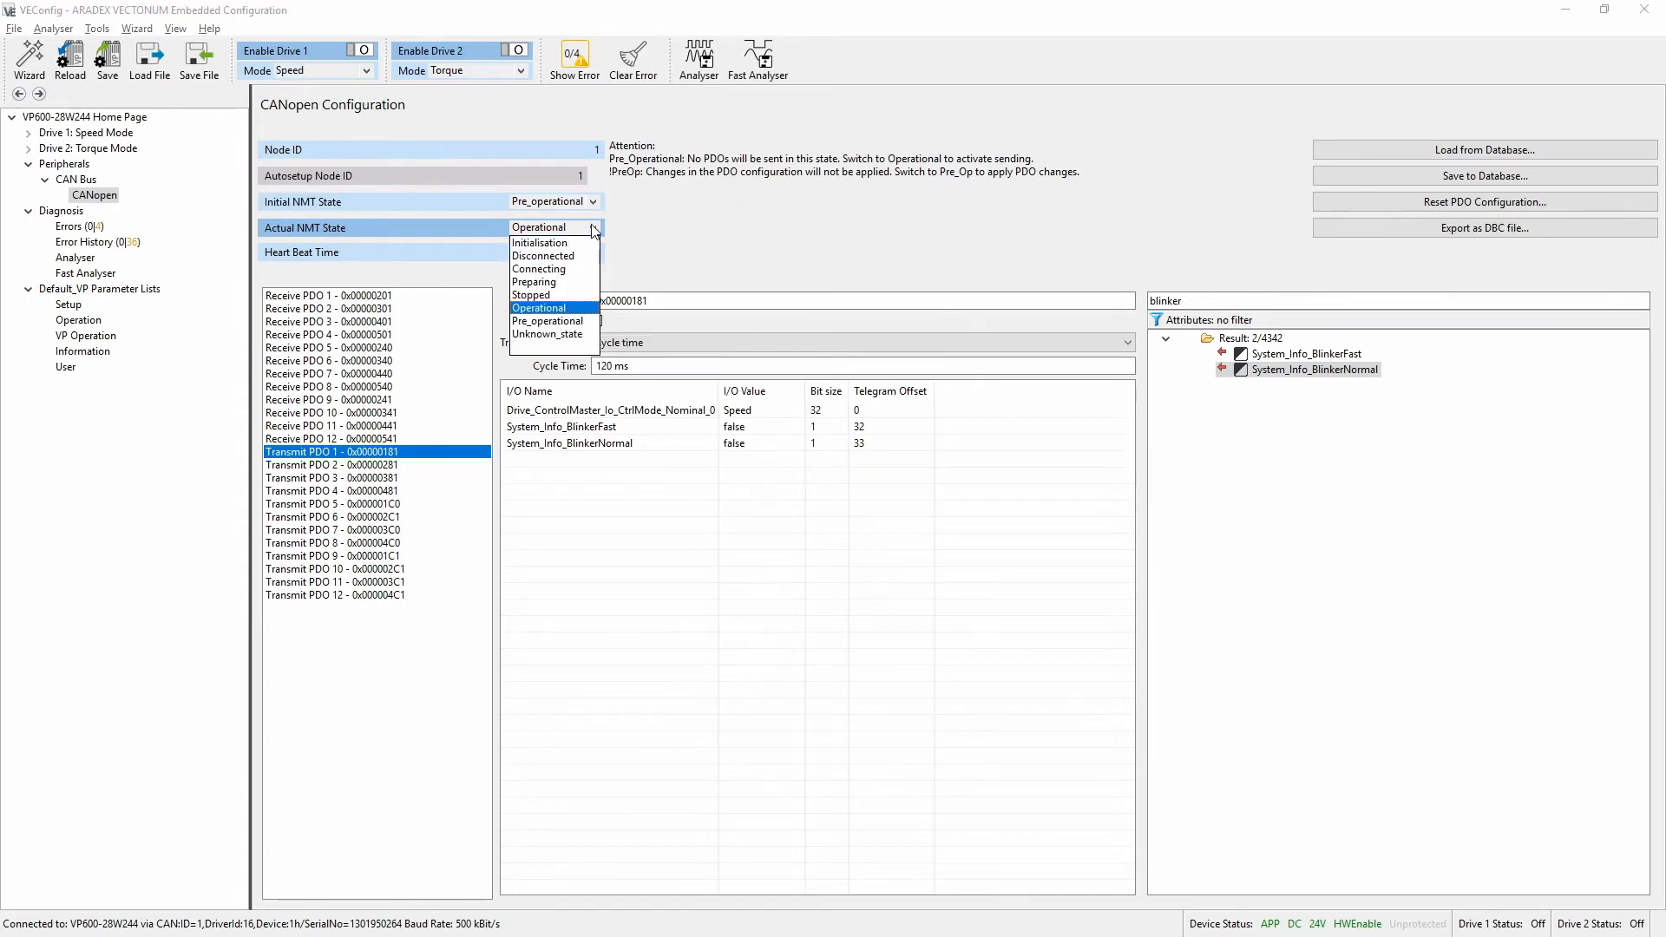
pyautogui.click(573, 322)
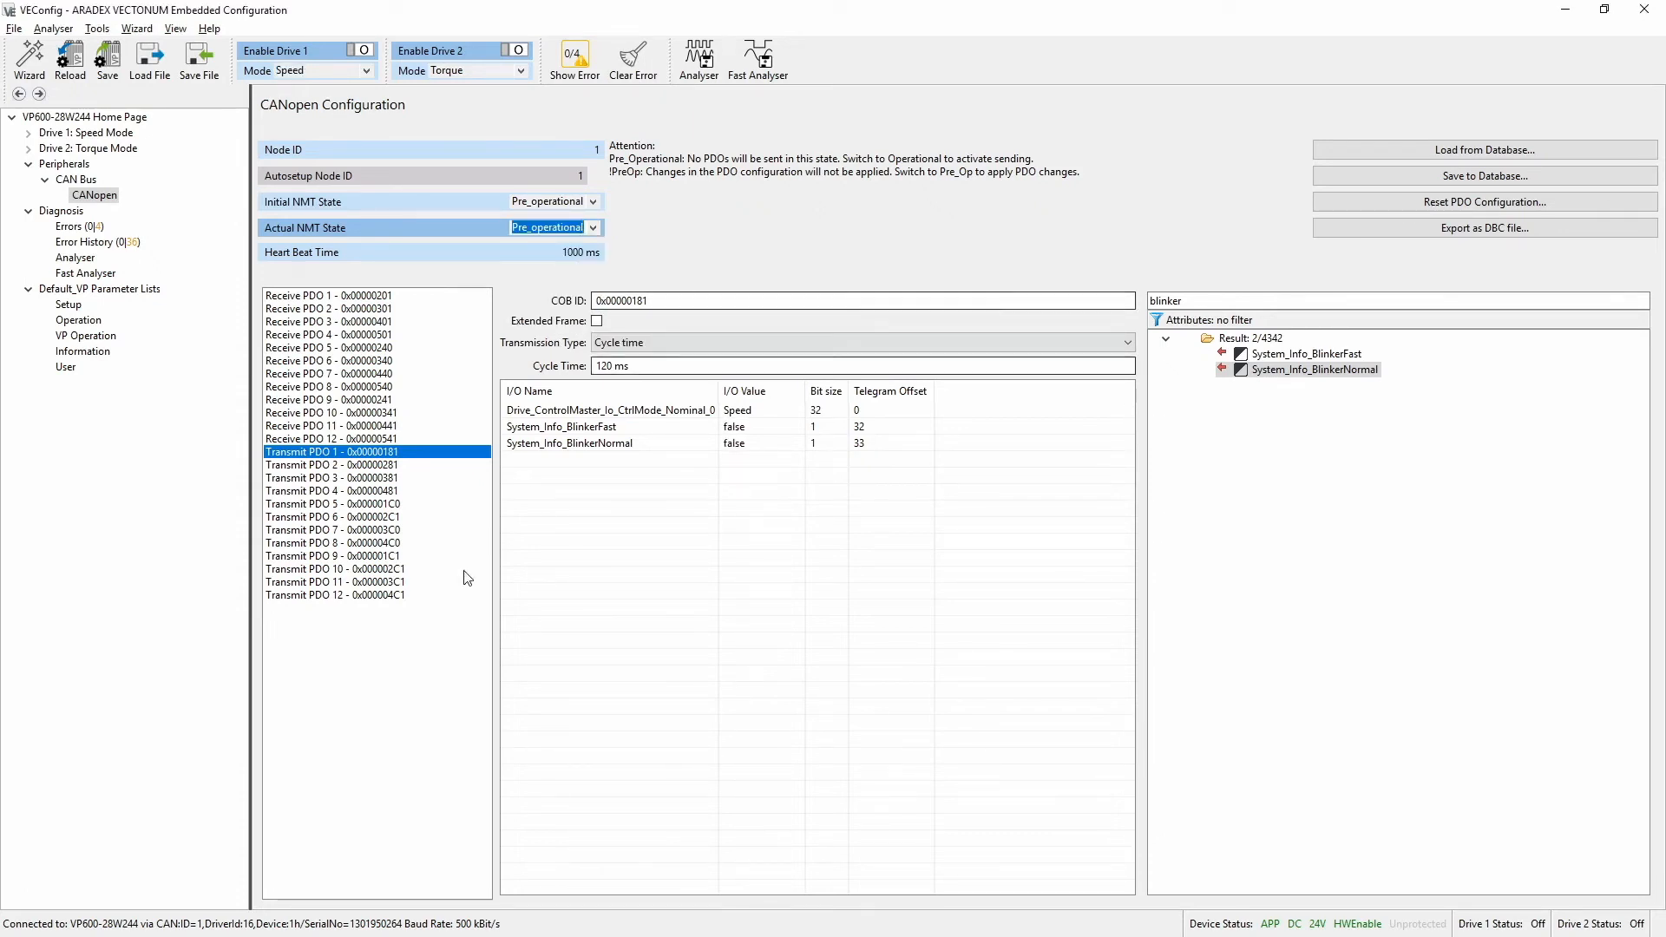
pyautogui.click(675, 300)
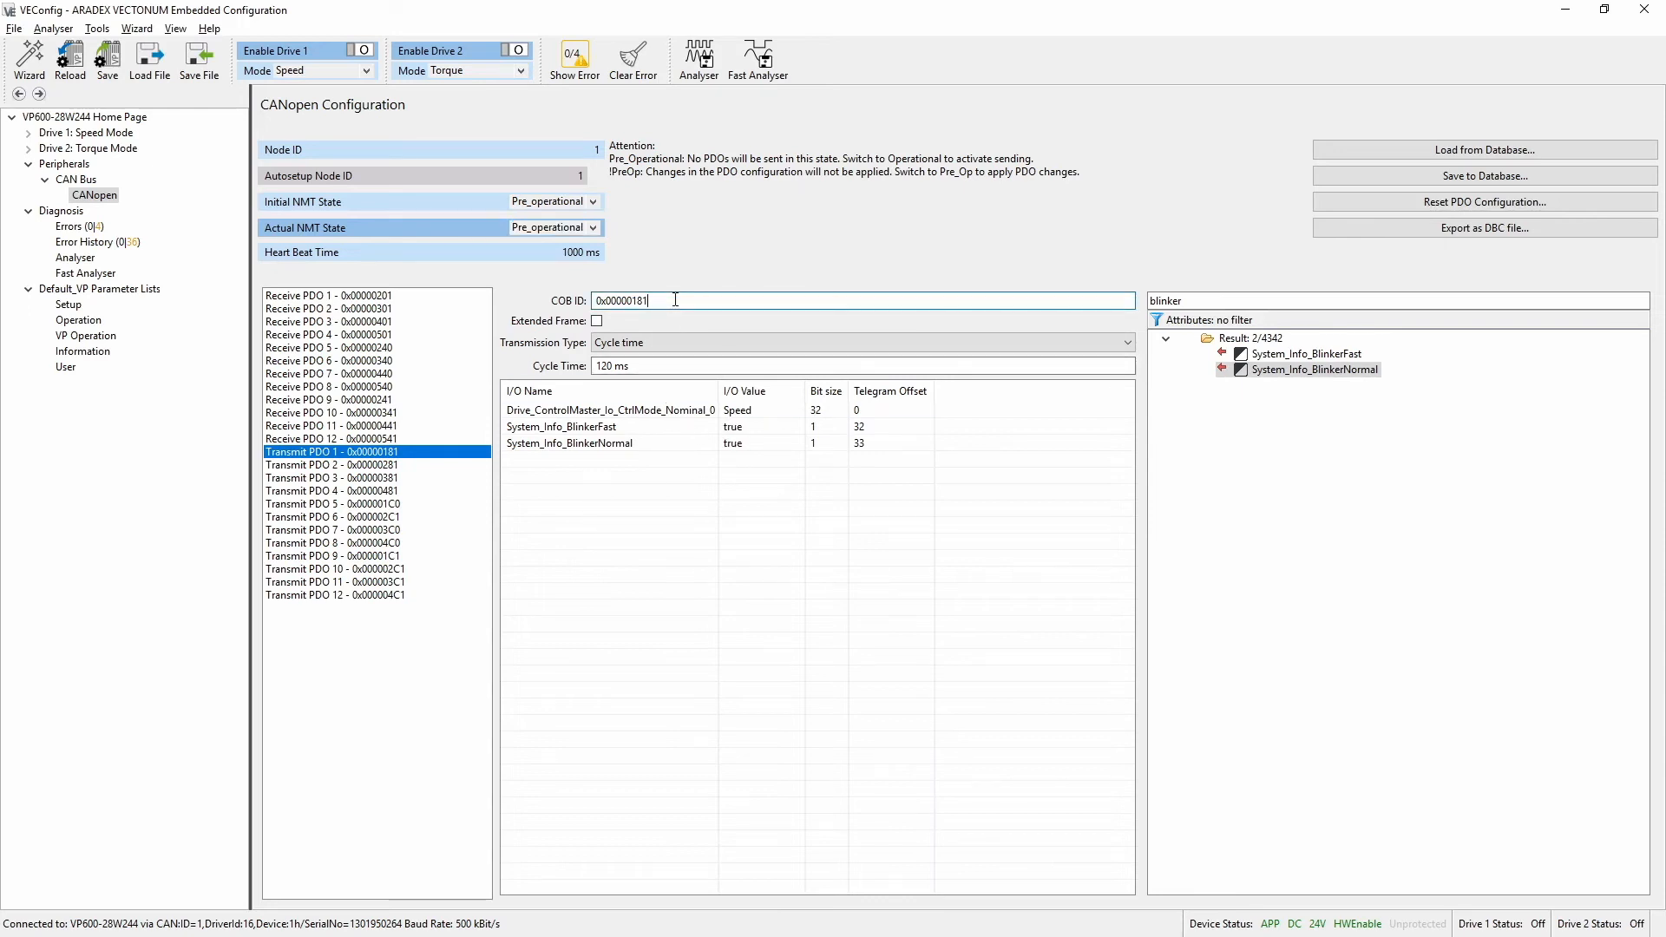
pyautogui.press('BackSpace')
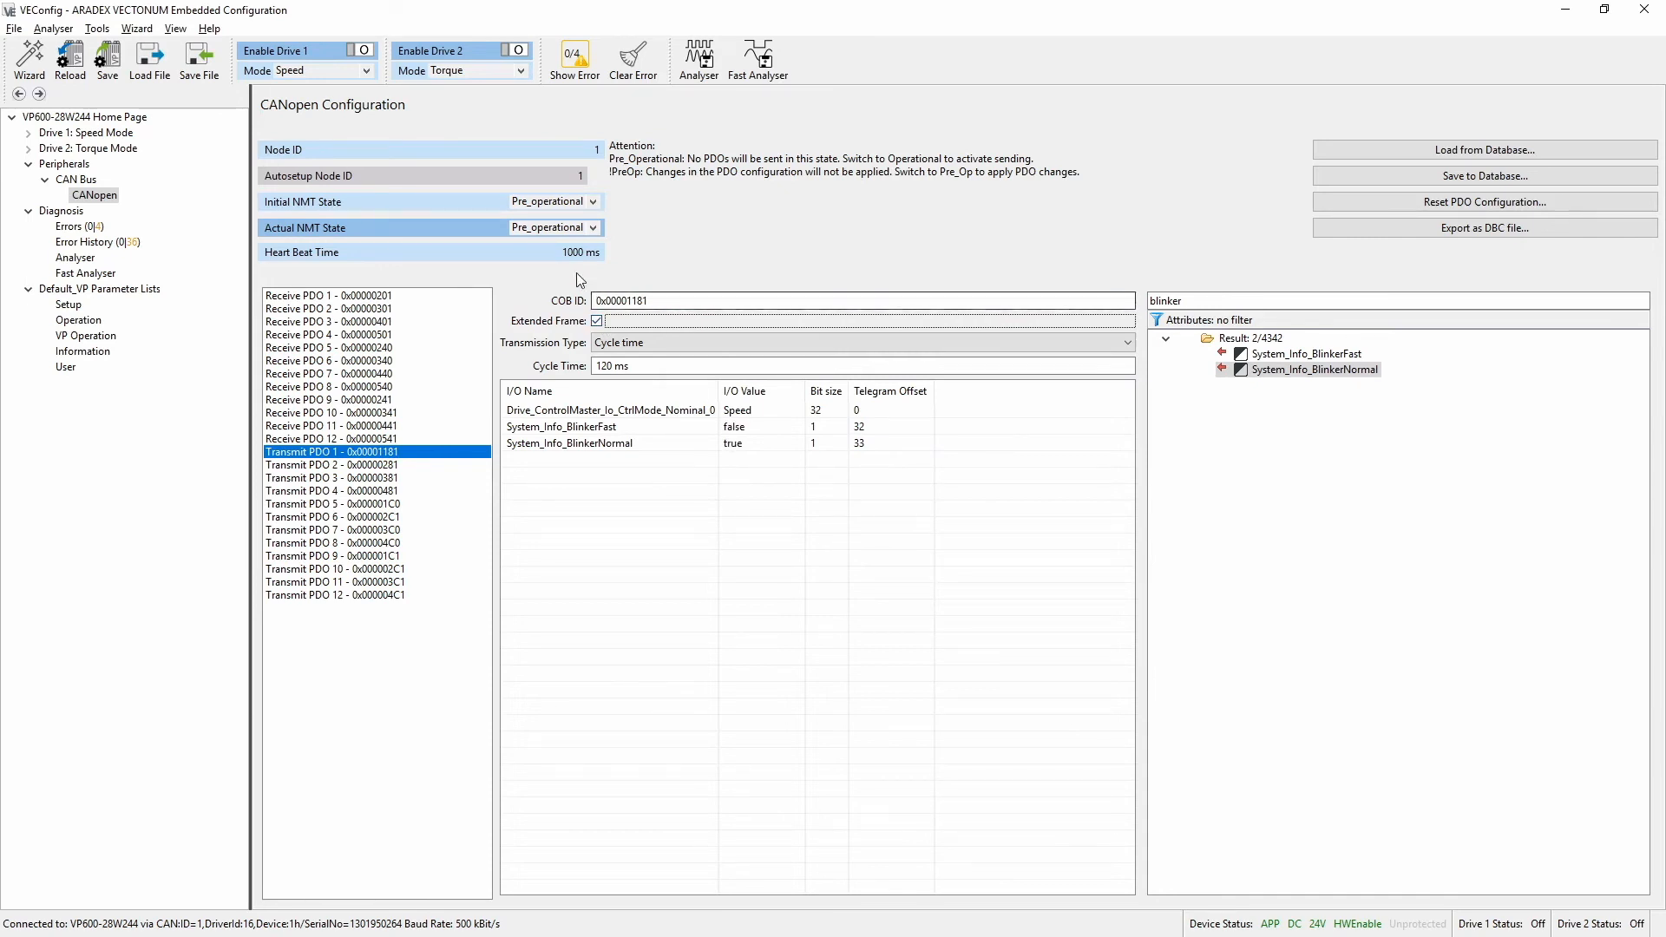
# Switch the actual NMT state to Operational and examine the received 00001181h message in PCAN-View
pyautogui.click(596, 227)
pyautogui.click(580, 314)
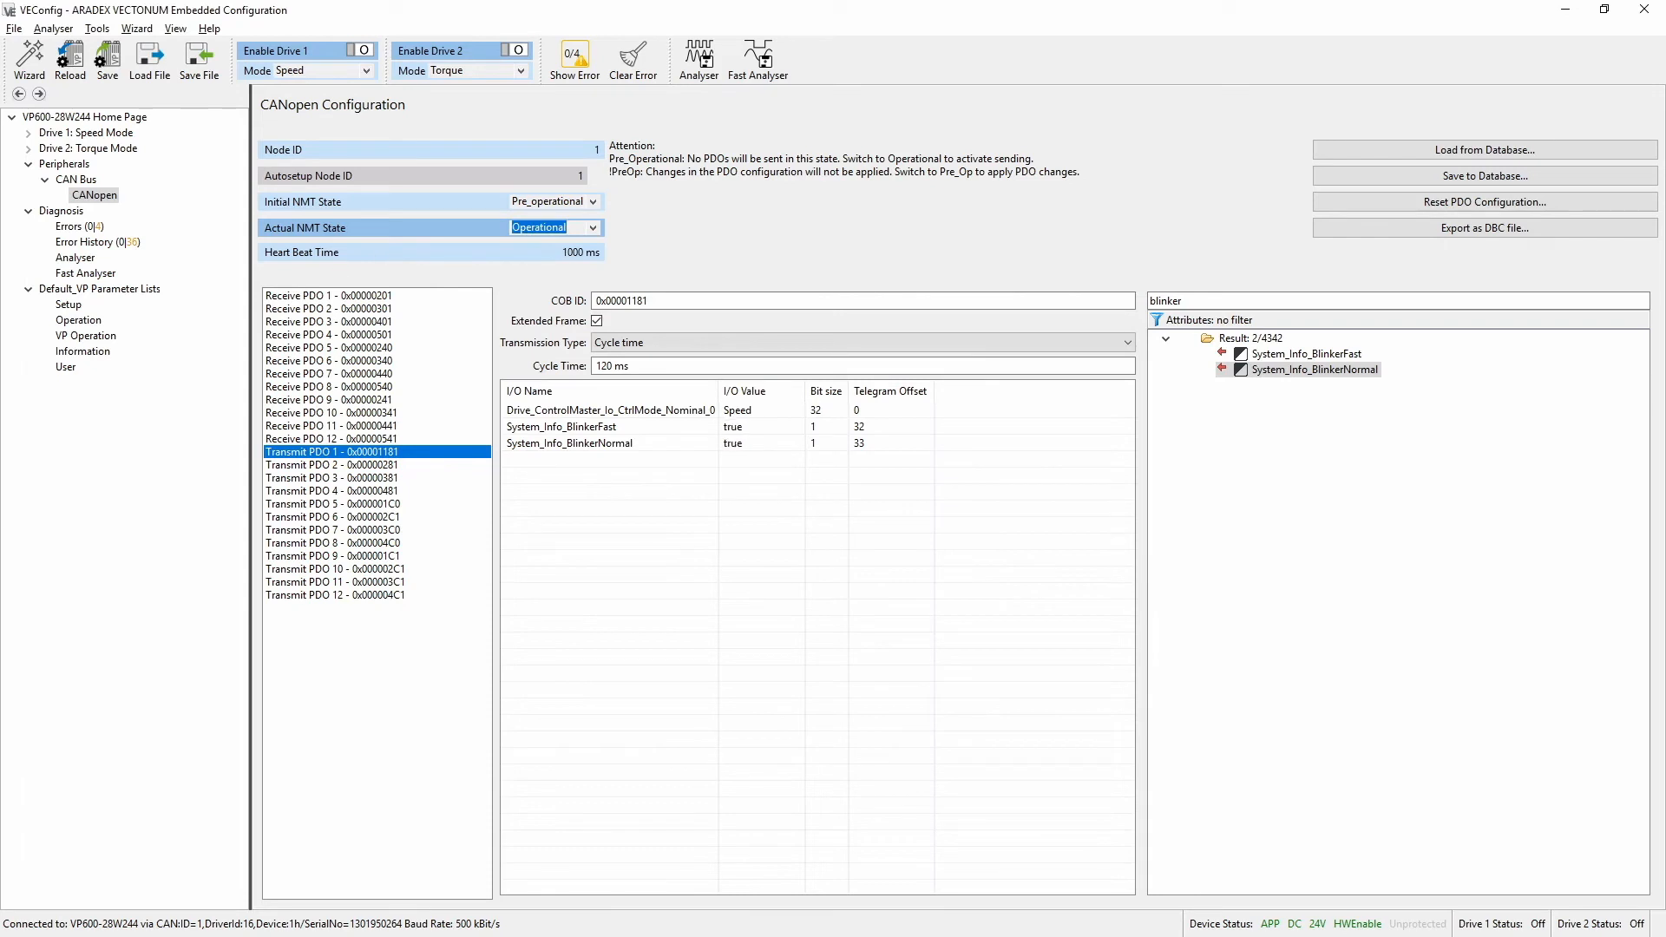
pyautogui.hotkey('alt', 'Tab')
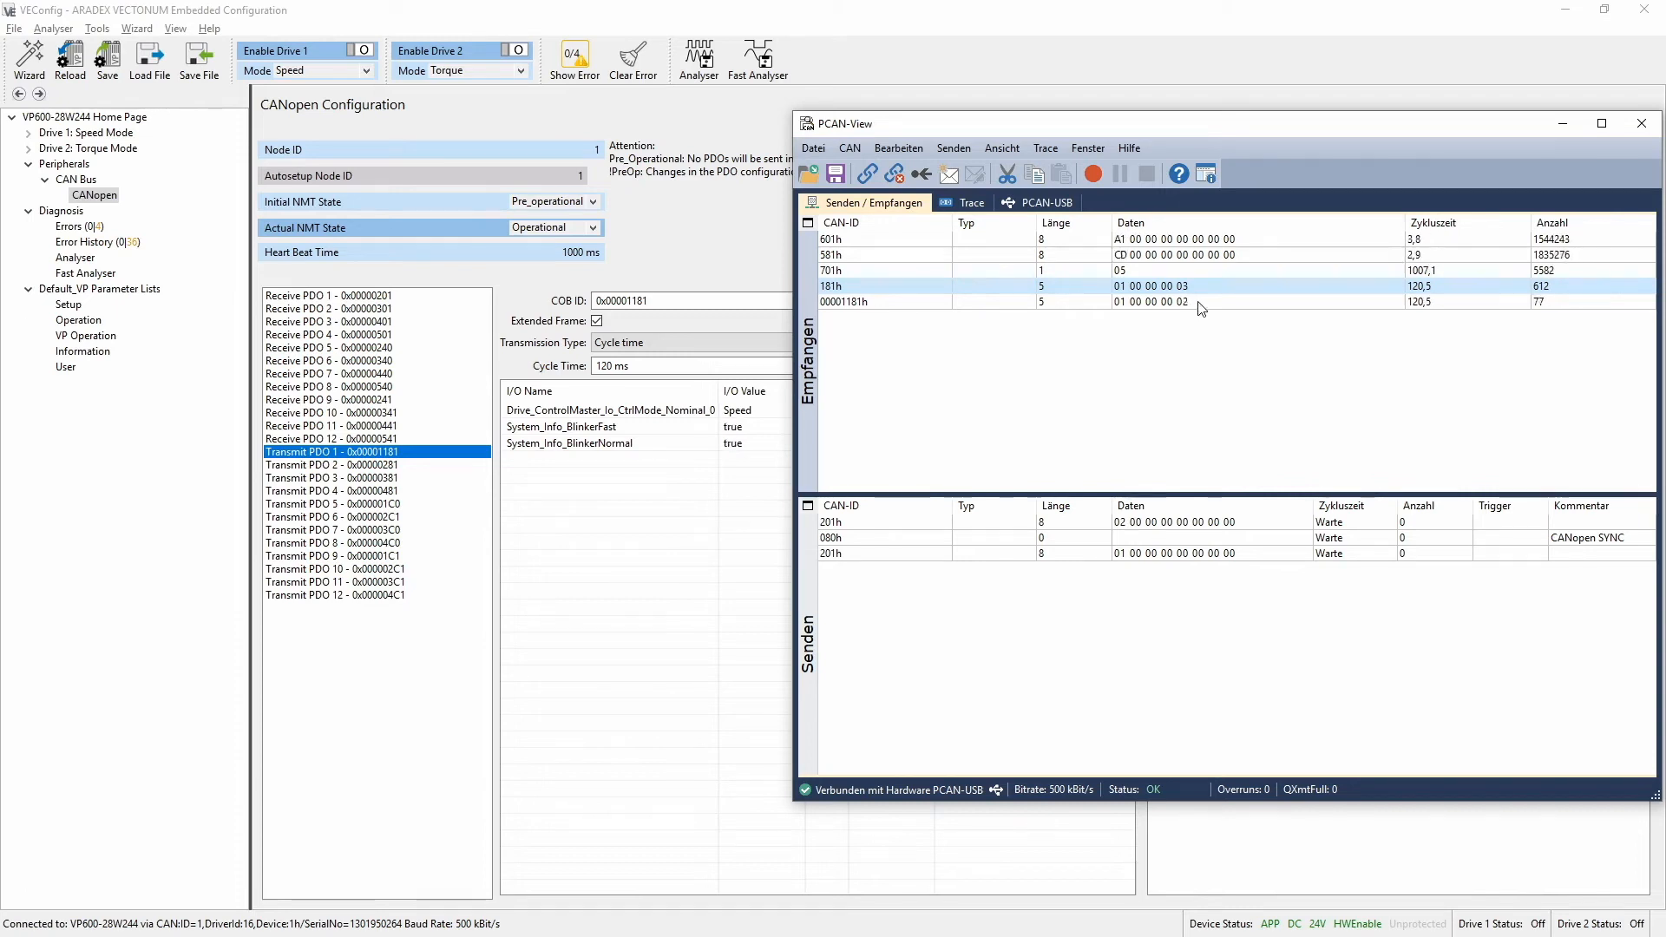
# In VEConfig, add Drive_ControlMaster_Io_CtrlMode_Nominal (drive 1) to Receive PDO 1, using Drive 1's copied mode parameter name as the search filter
pyautogui.hotkey('alt', 'Tab')
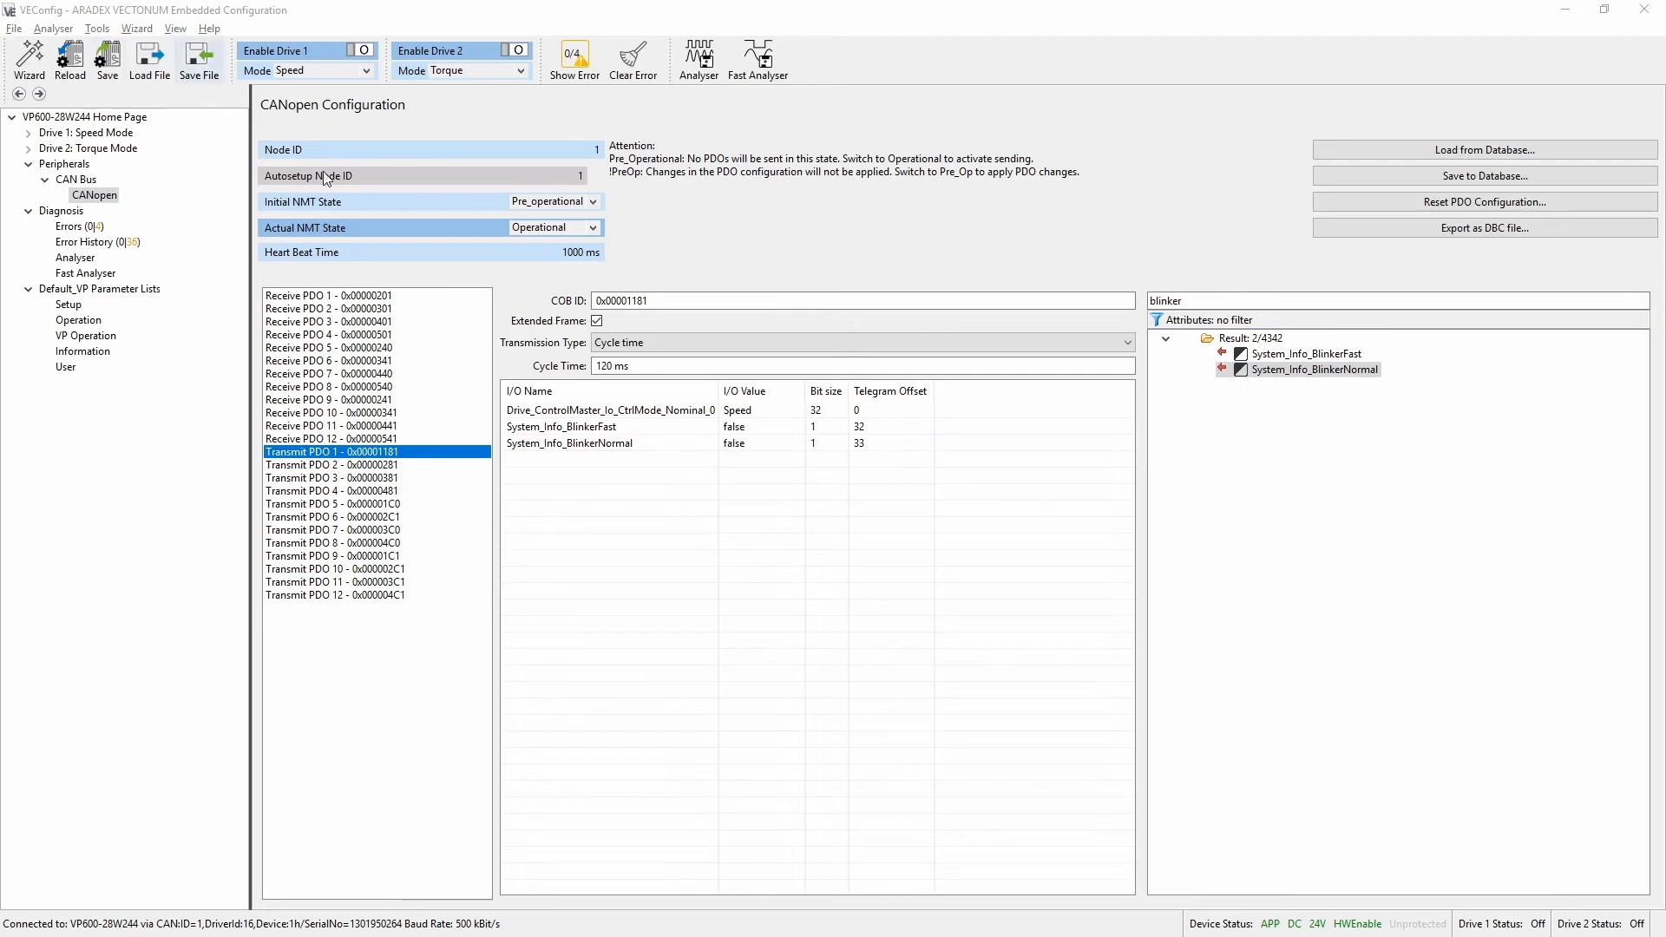
pyautogui.click(365, 296)
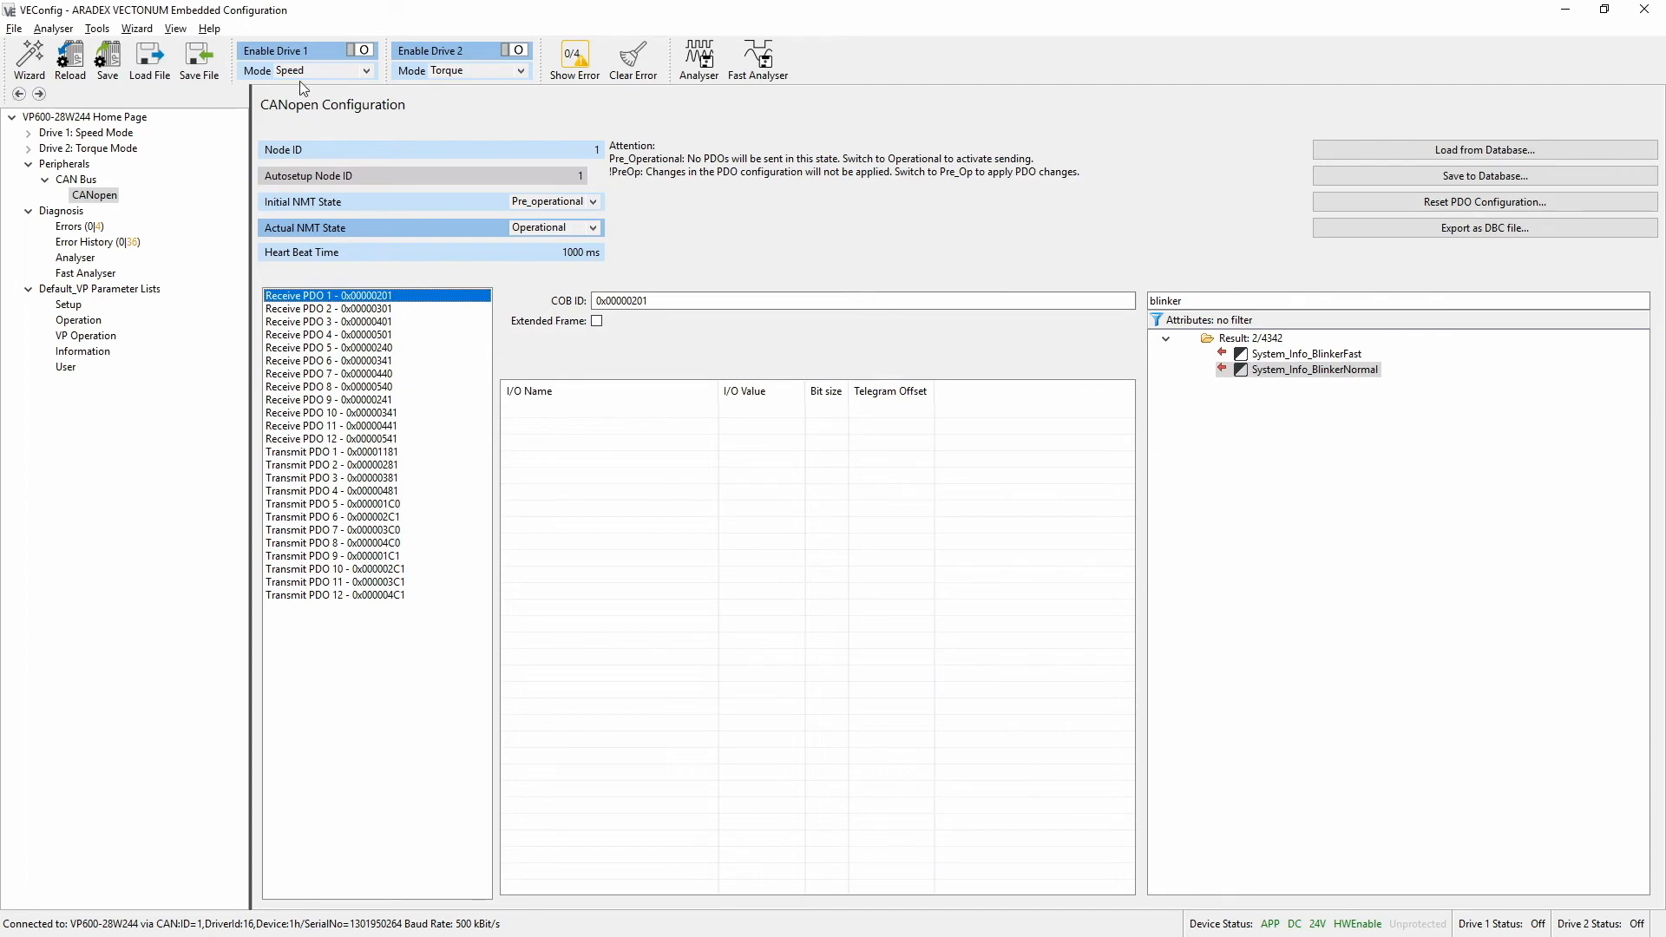
pyautogui.rightClick(263, 76)
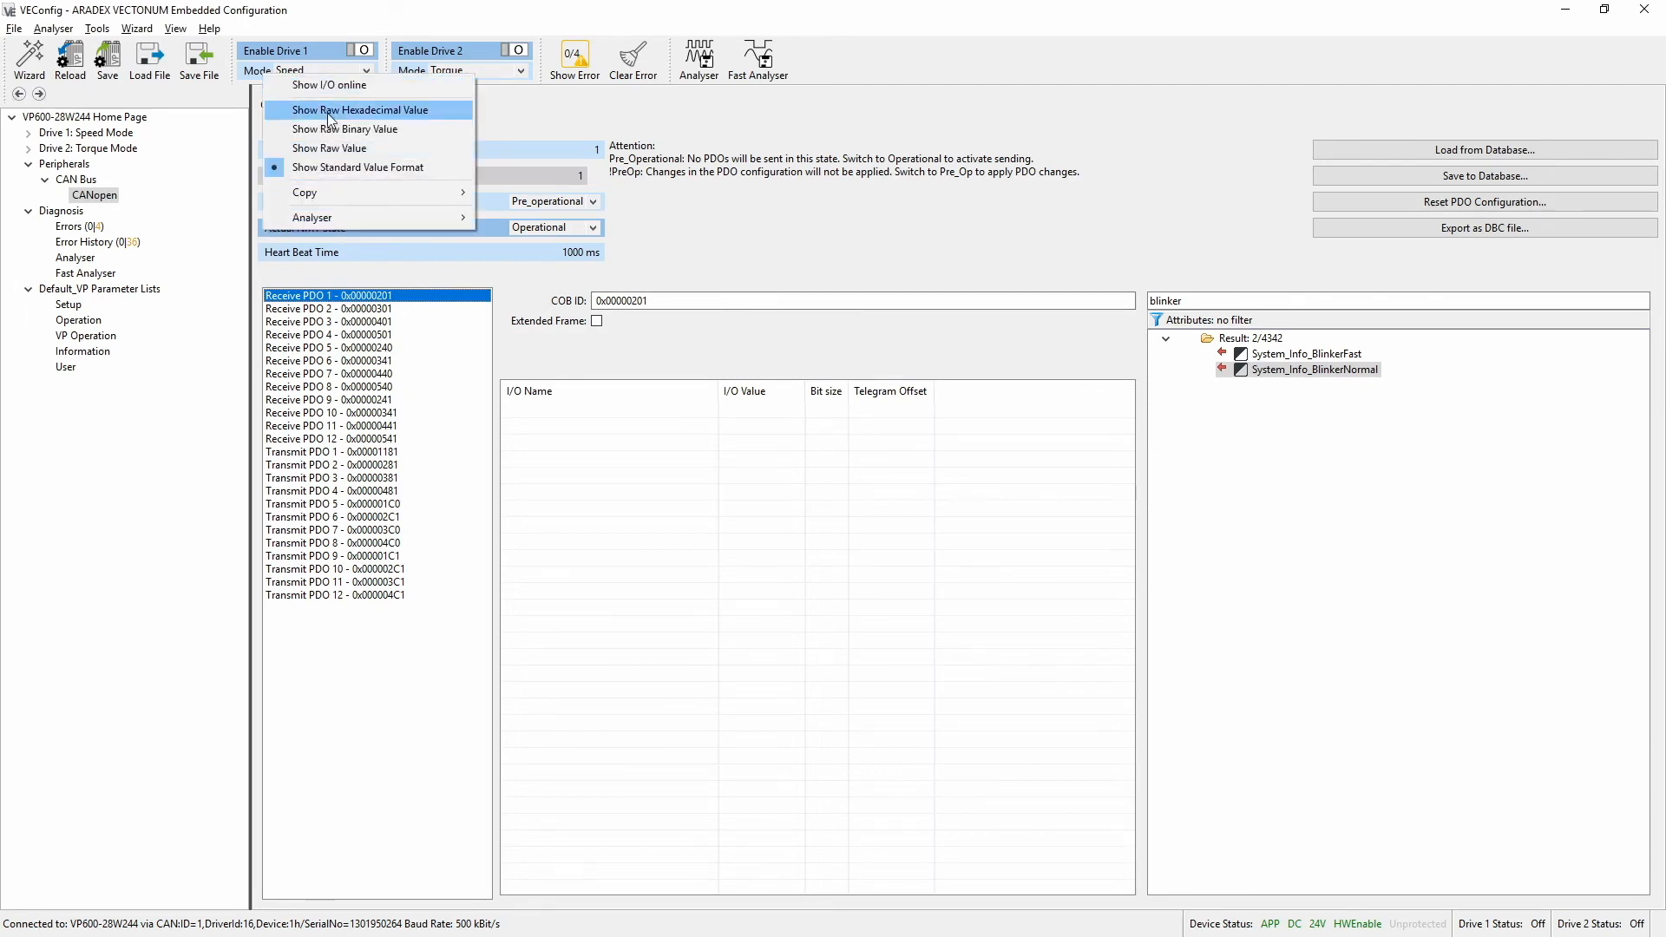
pyautogui.moveTo(400, 200)
pyautogui.click(546, 195)
pyautogui.moveTo(1191, 301); pyautogui.dragTo(976, 324)
pyautogui.write('Drive_ControlMaster_Io_CtrlMode_Nominal')
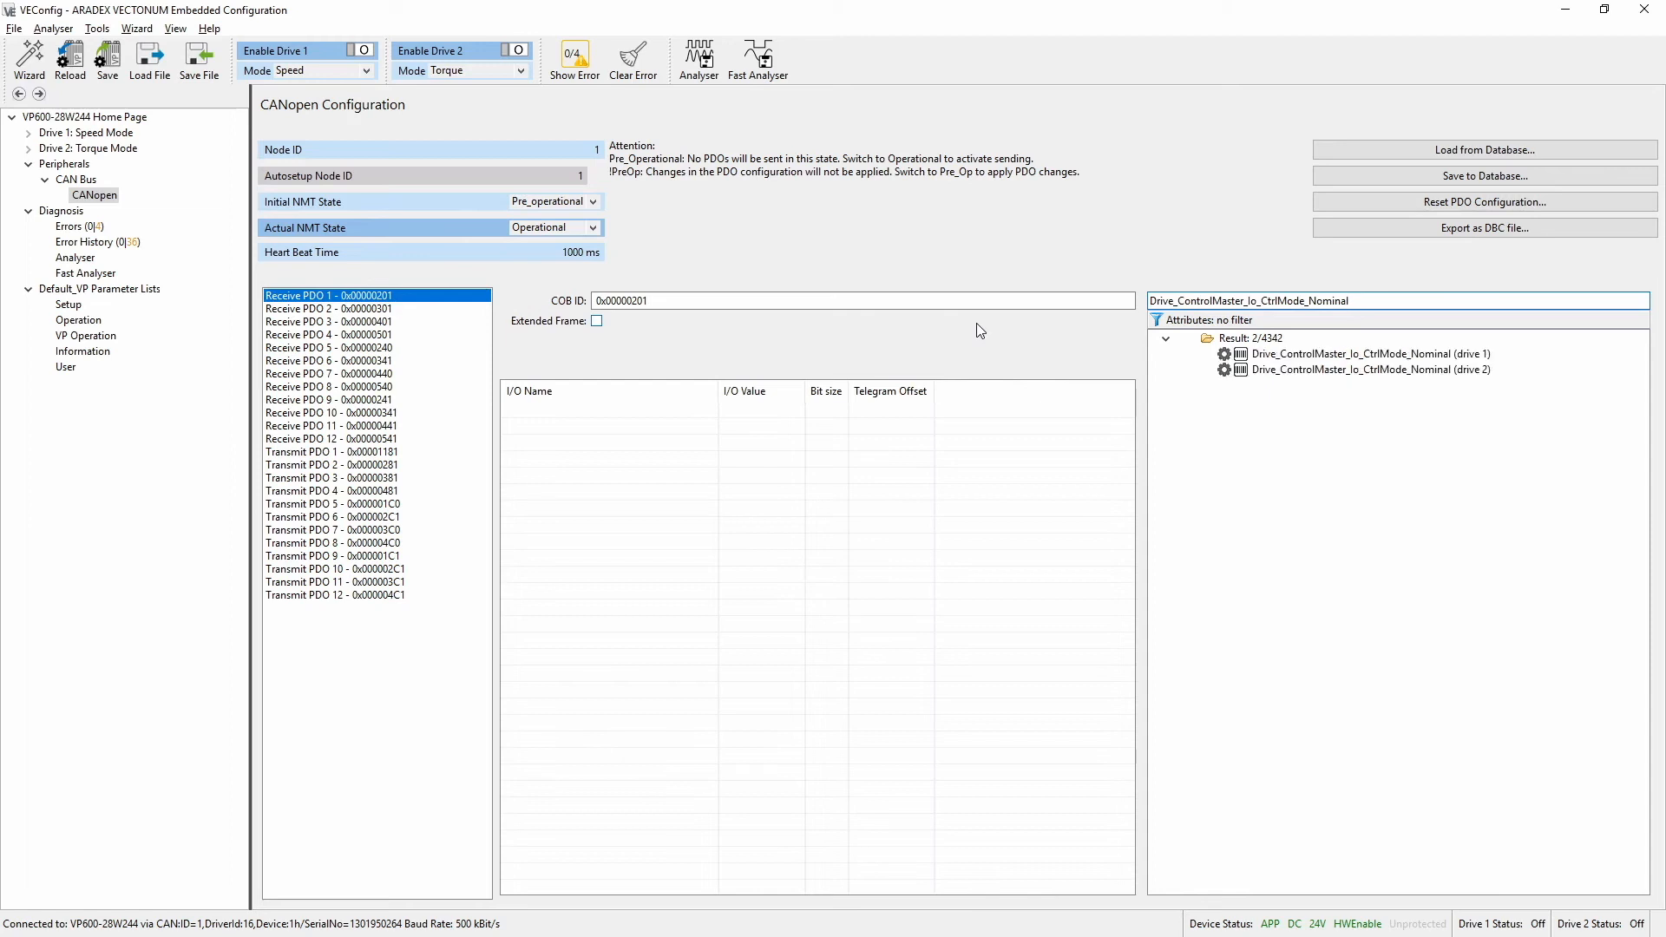
pyautogui.doubleClick(1357, 356)
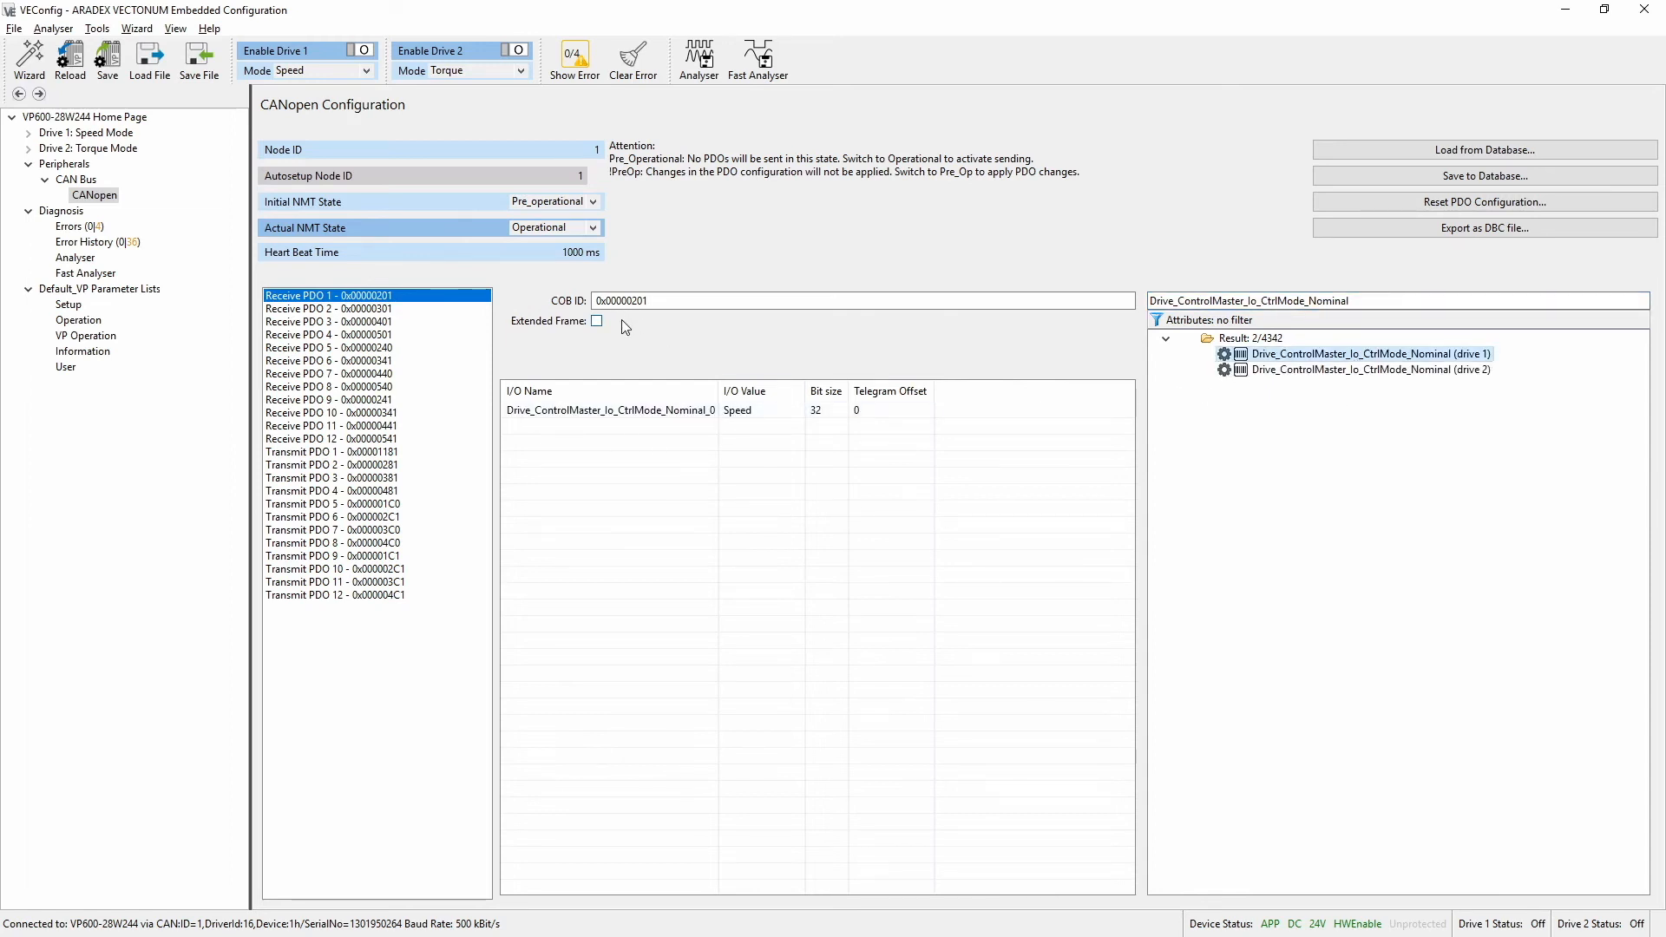
# Apply the Receive PDO 1 configuration by switching the actual NMT state to Pre_operational and back to Operational
pyautogui.click(670, 301)
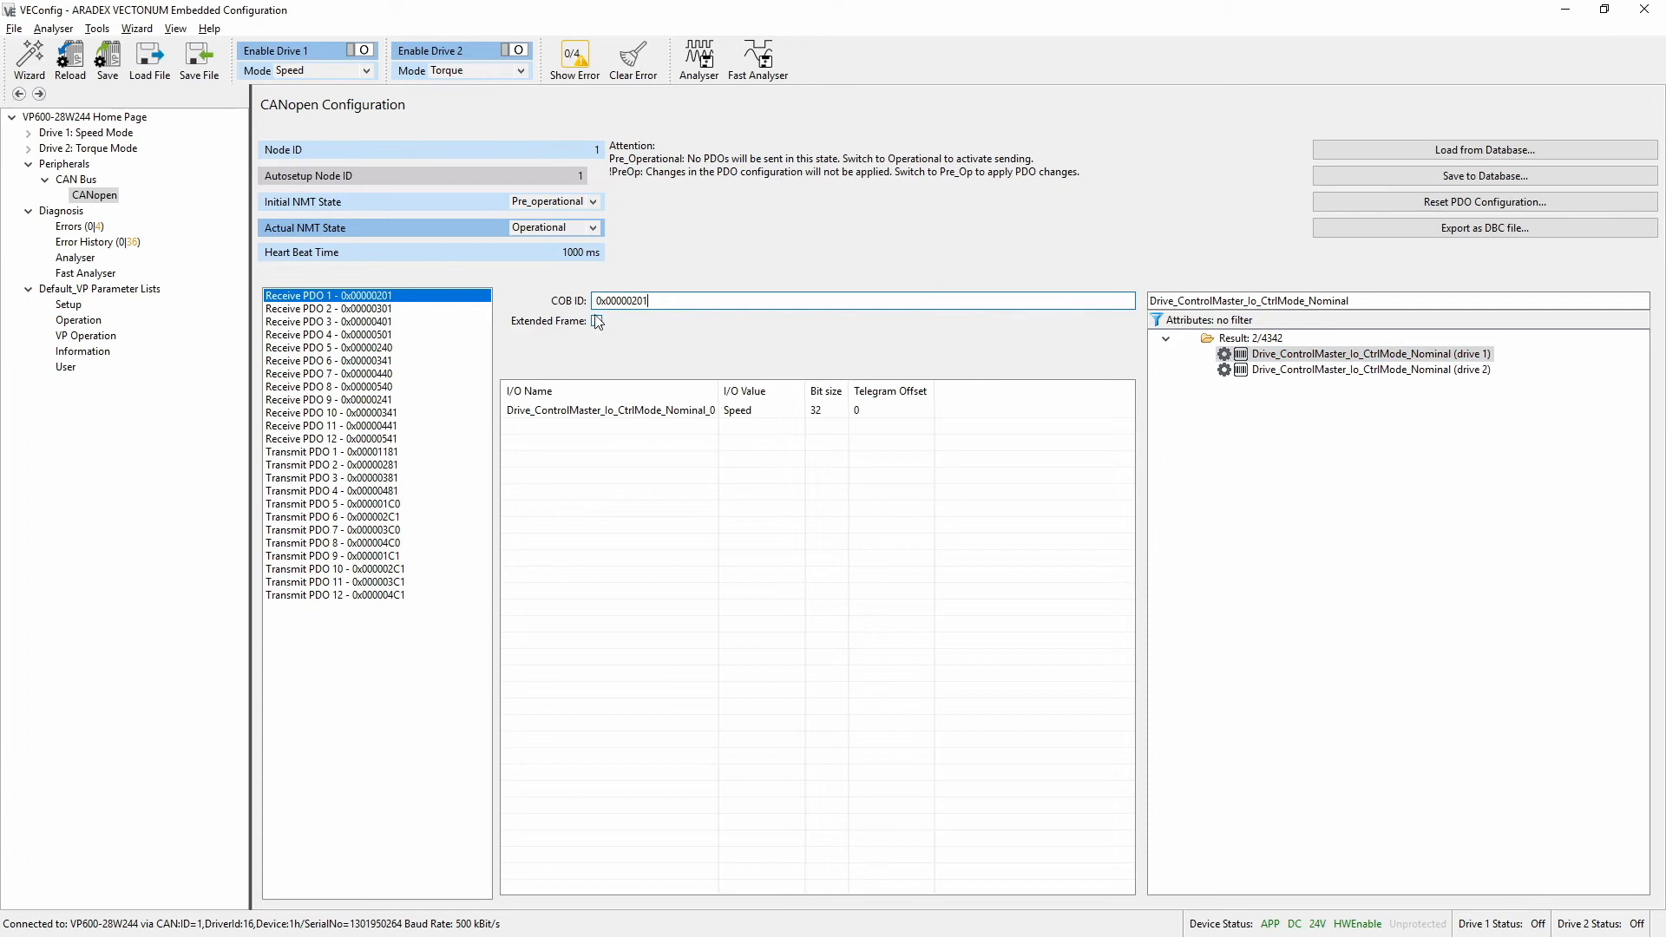
pyautogui.click(592, 229)
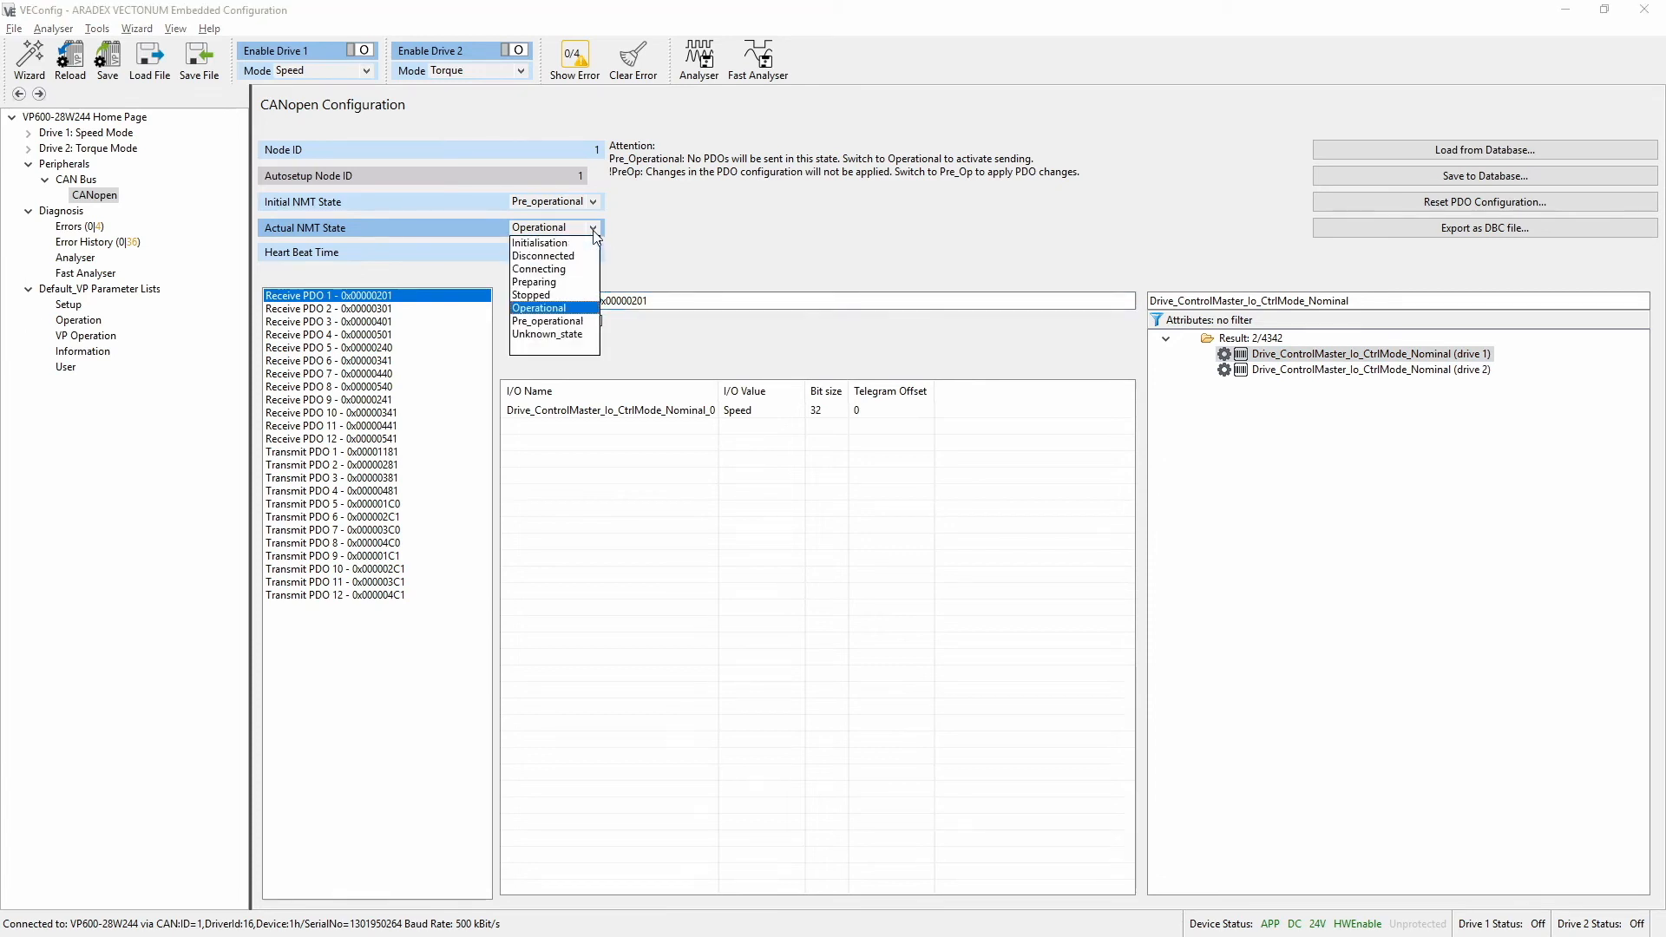
pyautogui.click(579, 321)
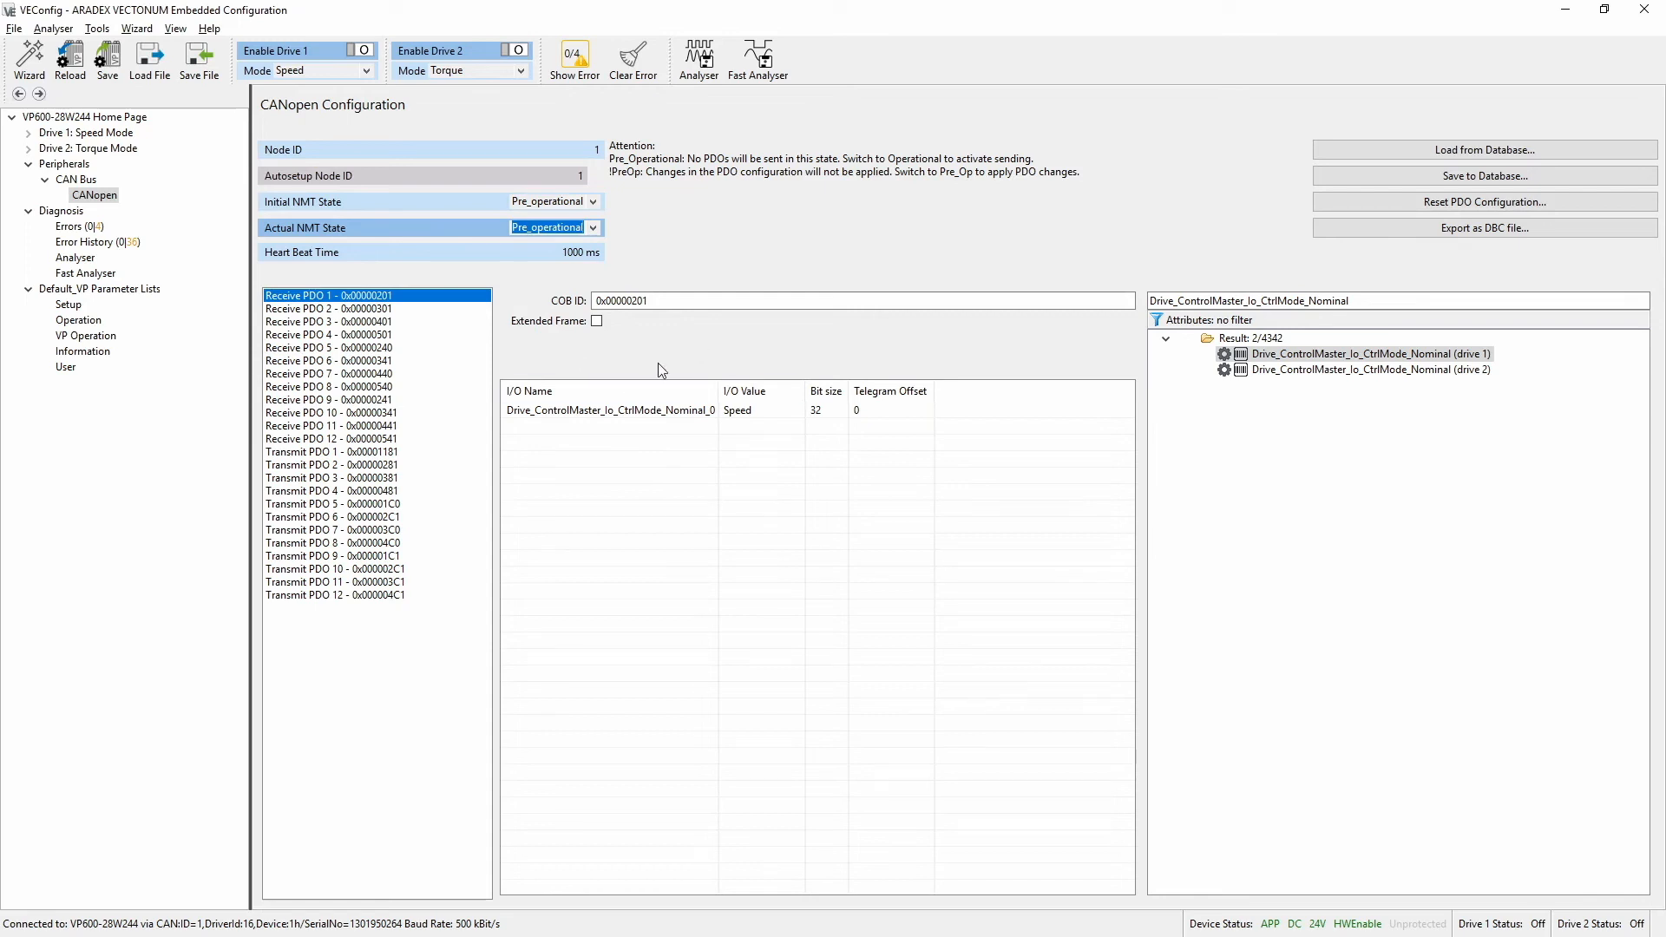
pyautogui.click(596, 229)
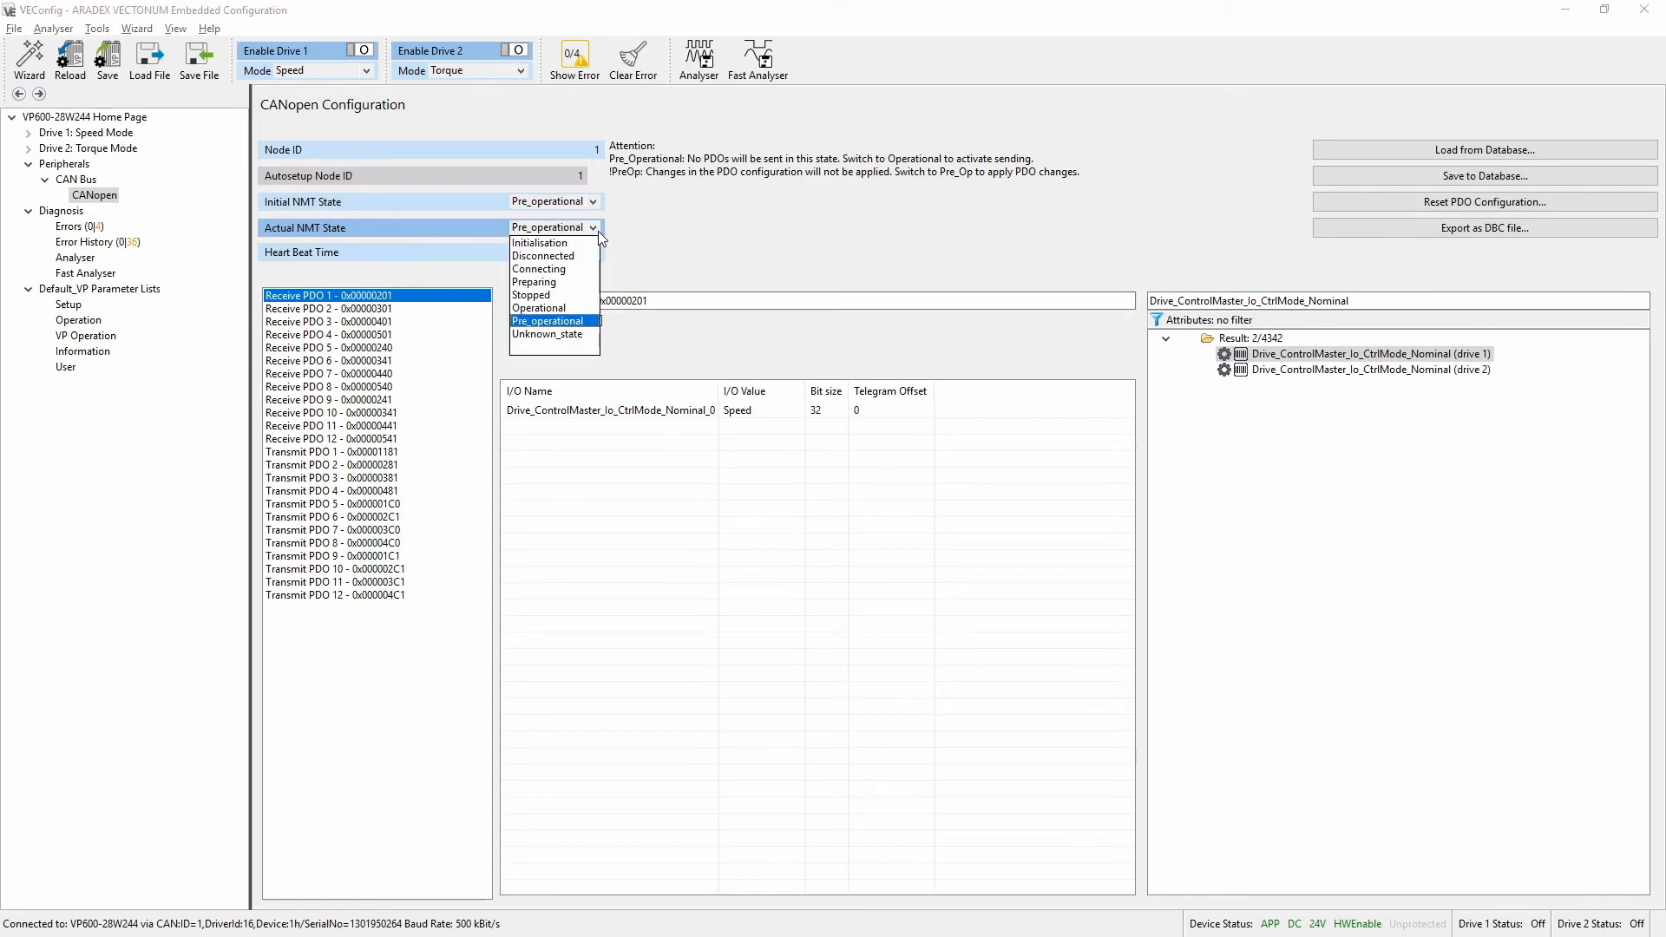
pyautogui.click(561, 309)
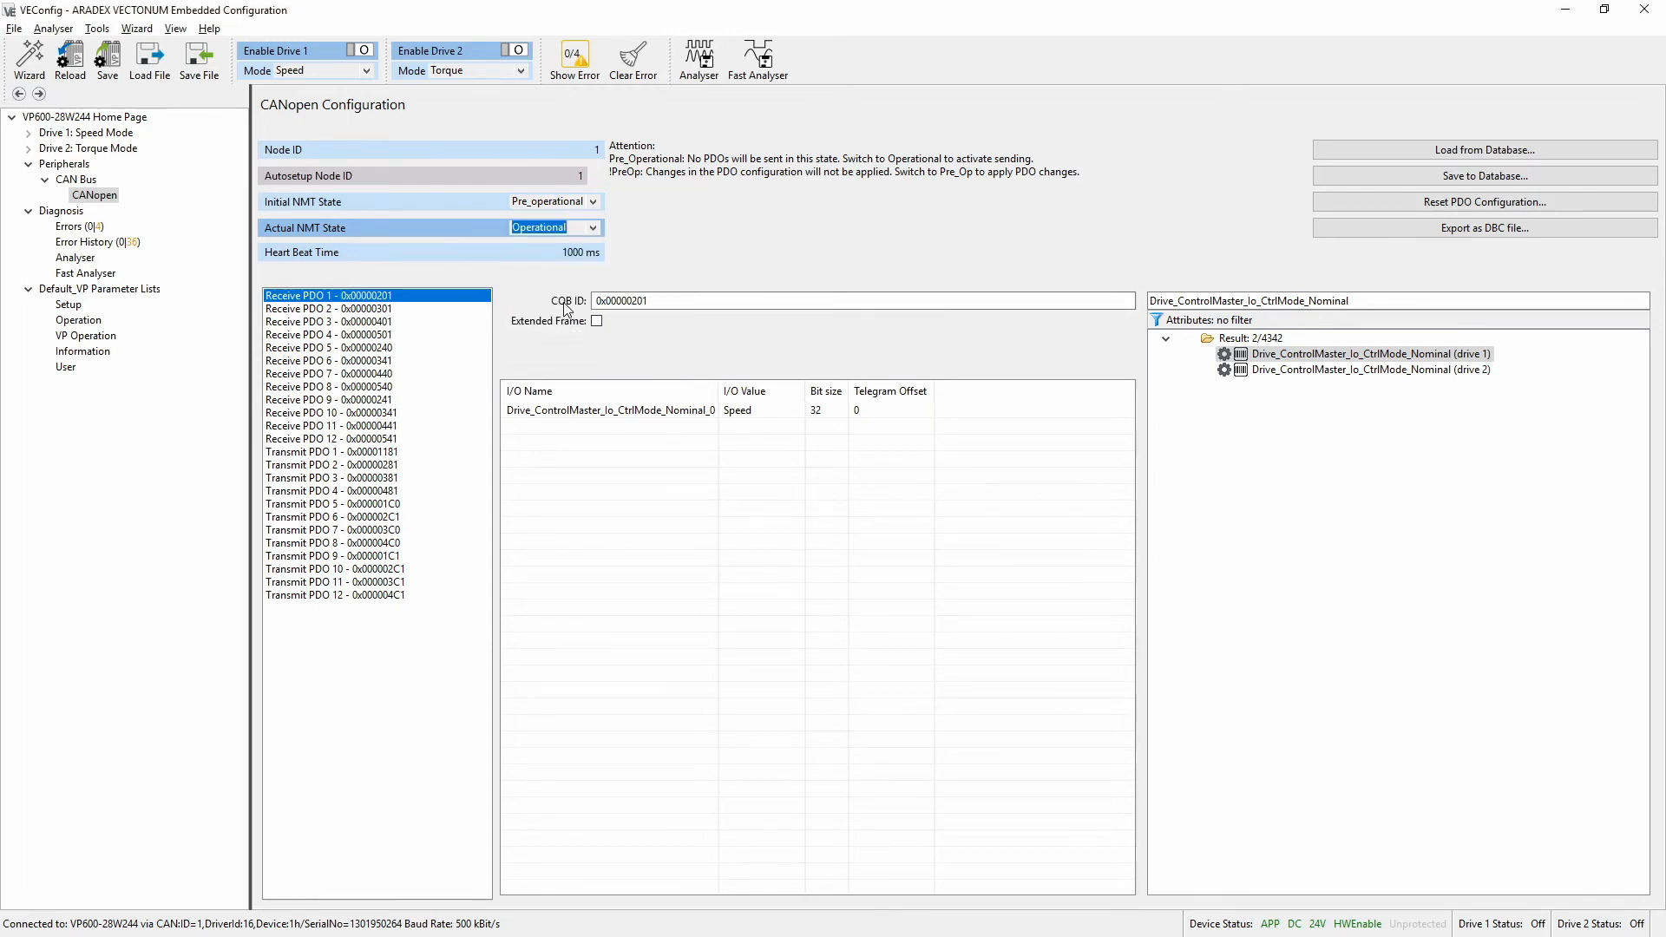
# In PCAN-View, manually send the 201h messages with data 01 and 02 alternately to switch Drive 1 between Speed and Torque, finishing with 01
pyautogui.hotkey('alt', 'Tab')
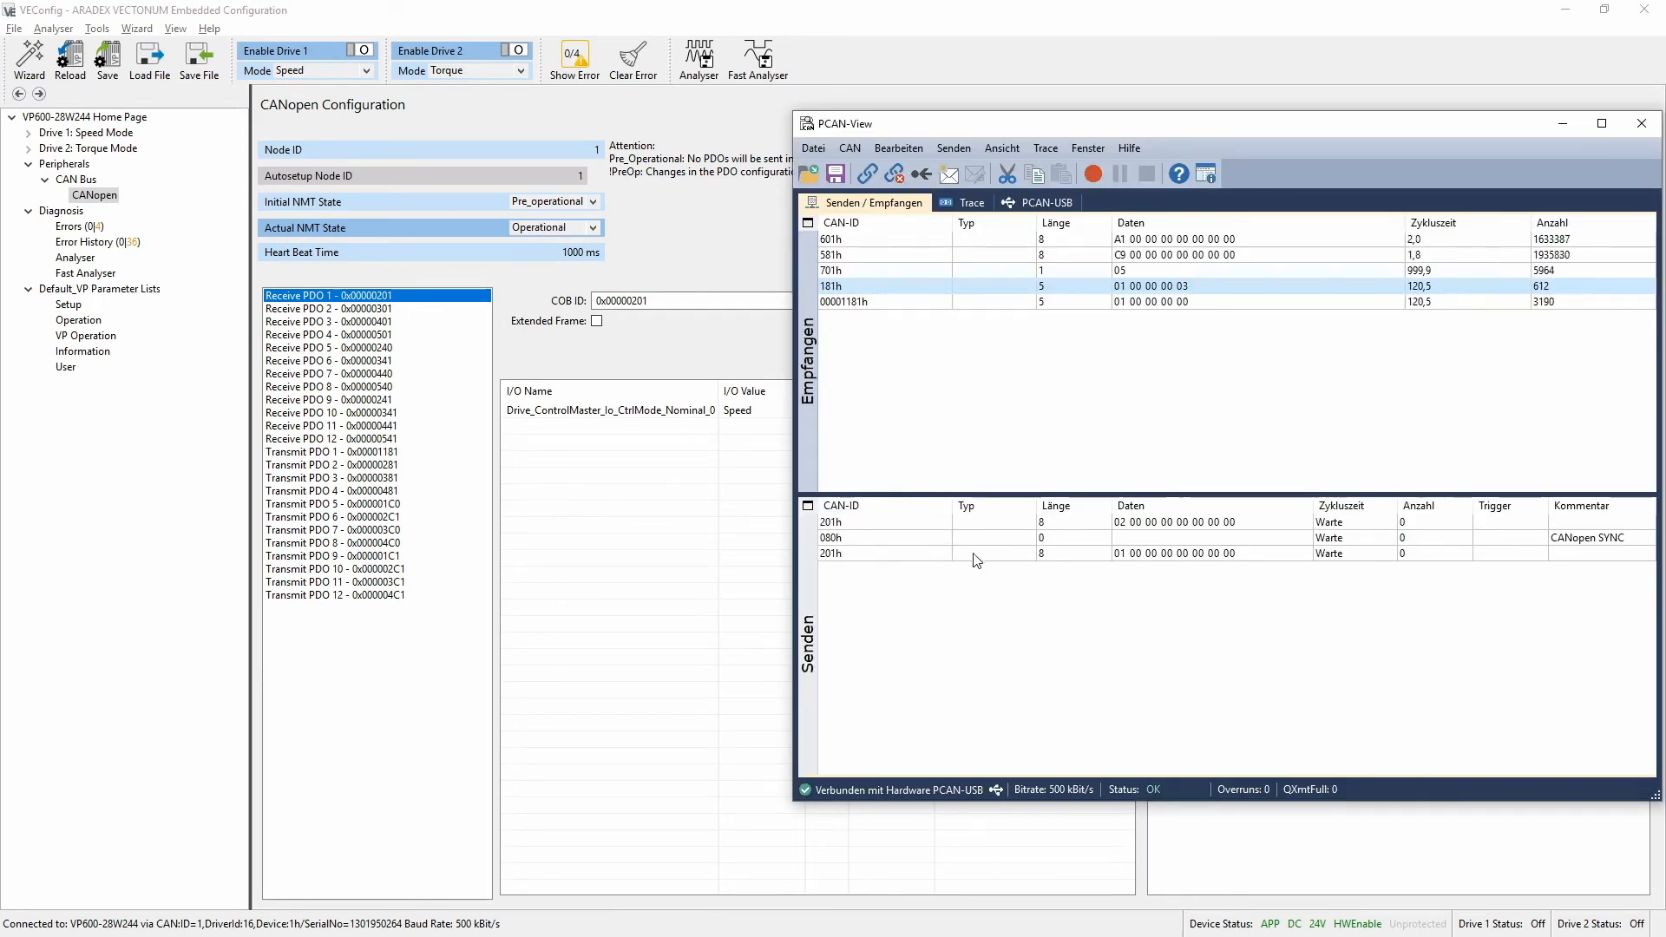
pyautogui.click(838, 553)
pyautogui.press('space')
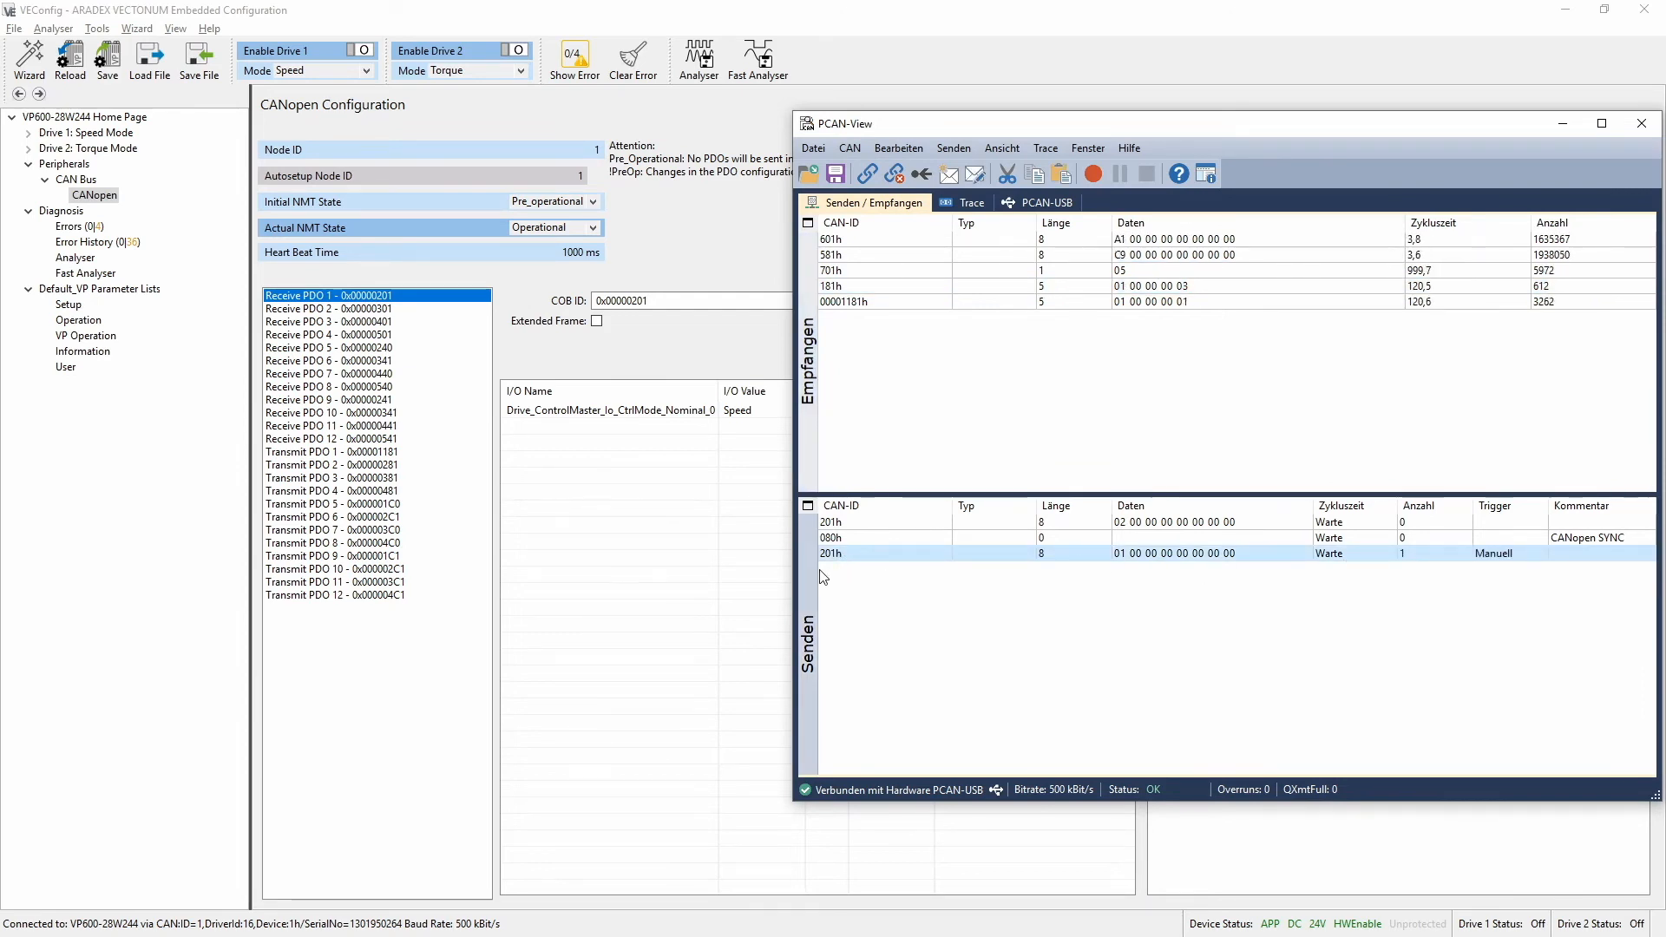
pyautogui.click(856, 523)
pyautogui.press('space')
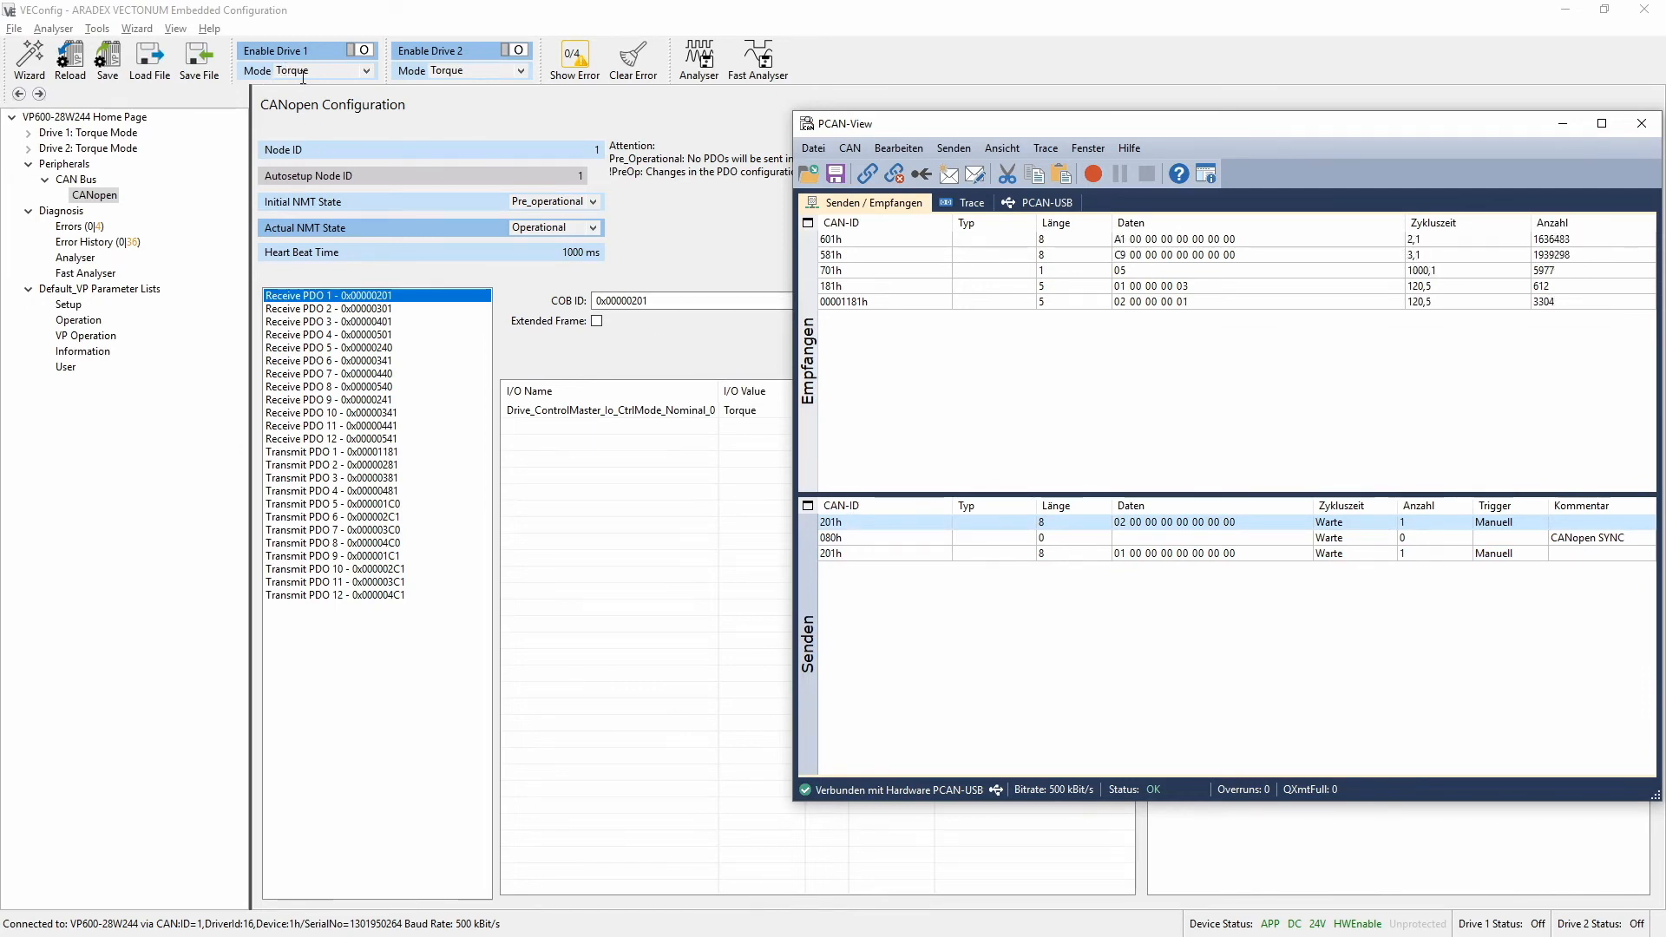
pyautogui.click(830, 555)
pyautogui.press('space')
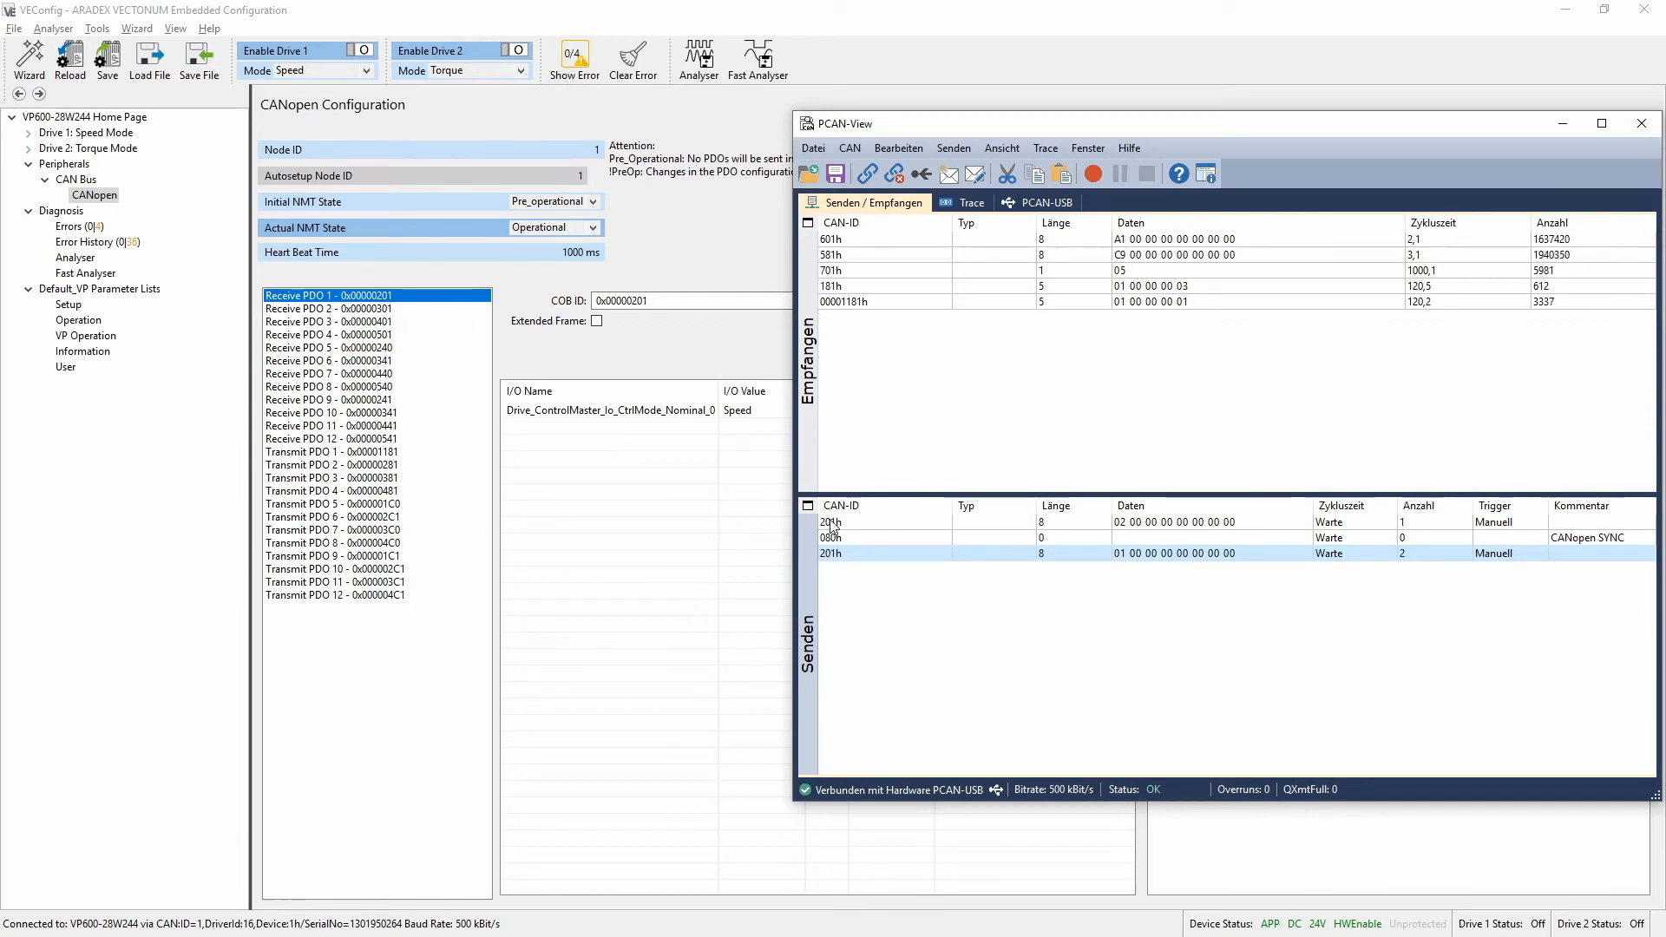
pyautogui.click(830, 524)
pyautogui.press('space')
pyautogui.click(830, 555)
pyautogui.press('space')
# Return to VEConfig and save the PDO configuration to the database as Tutorial.vecfg in the local folder
pyautogui.click(621, 356)
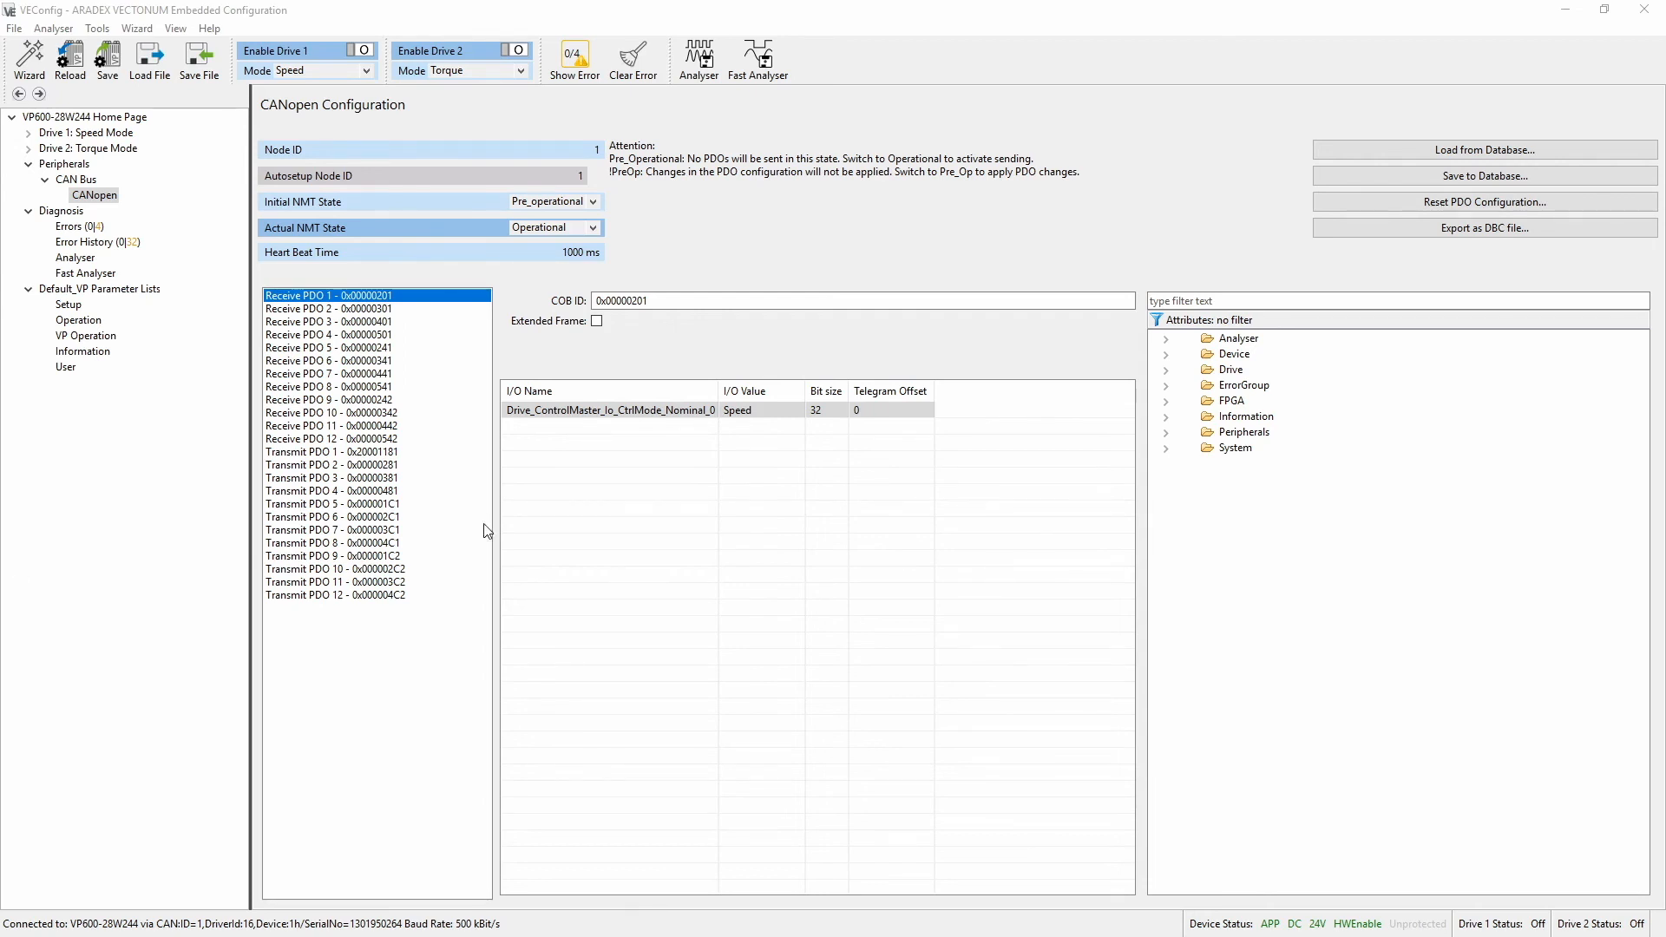
pyautogui.click(1507, 180)
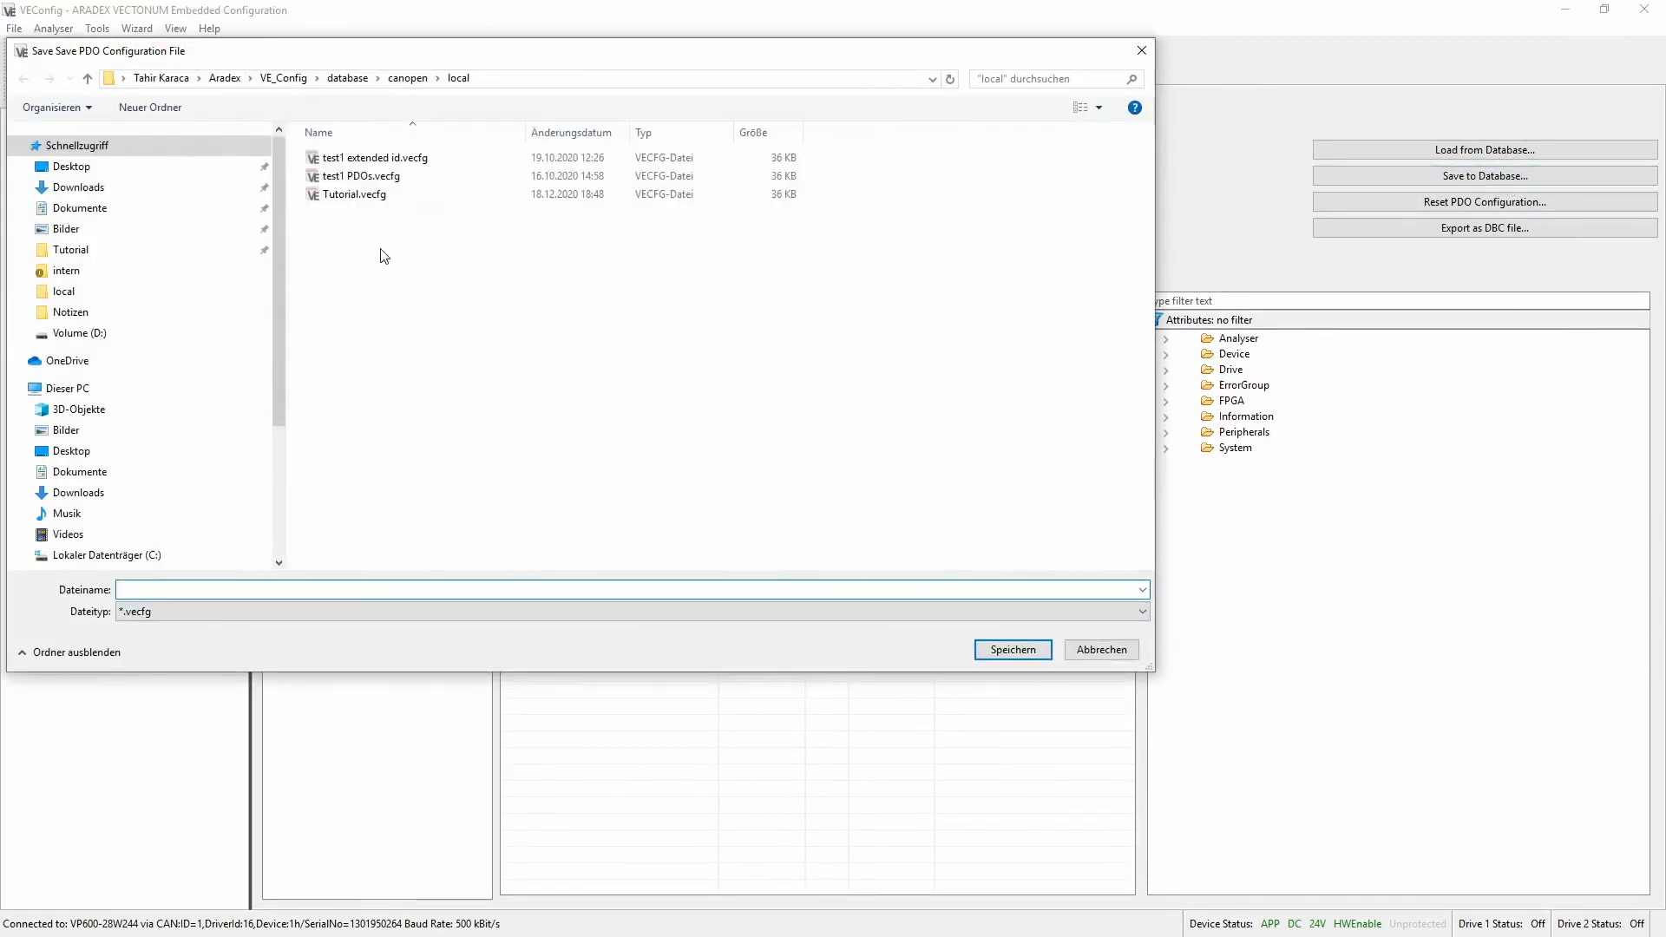
pyautogui.doubleClick(355, 196)
pyautogui.click(871, 479)
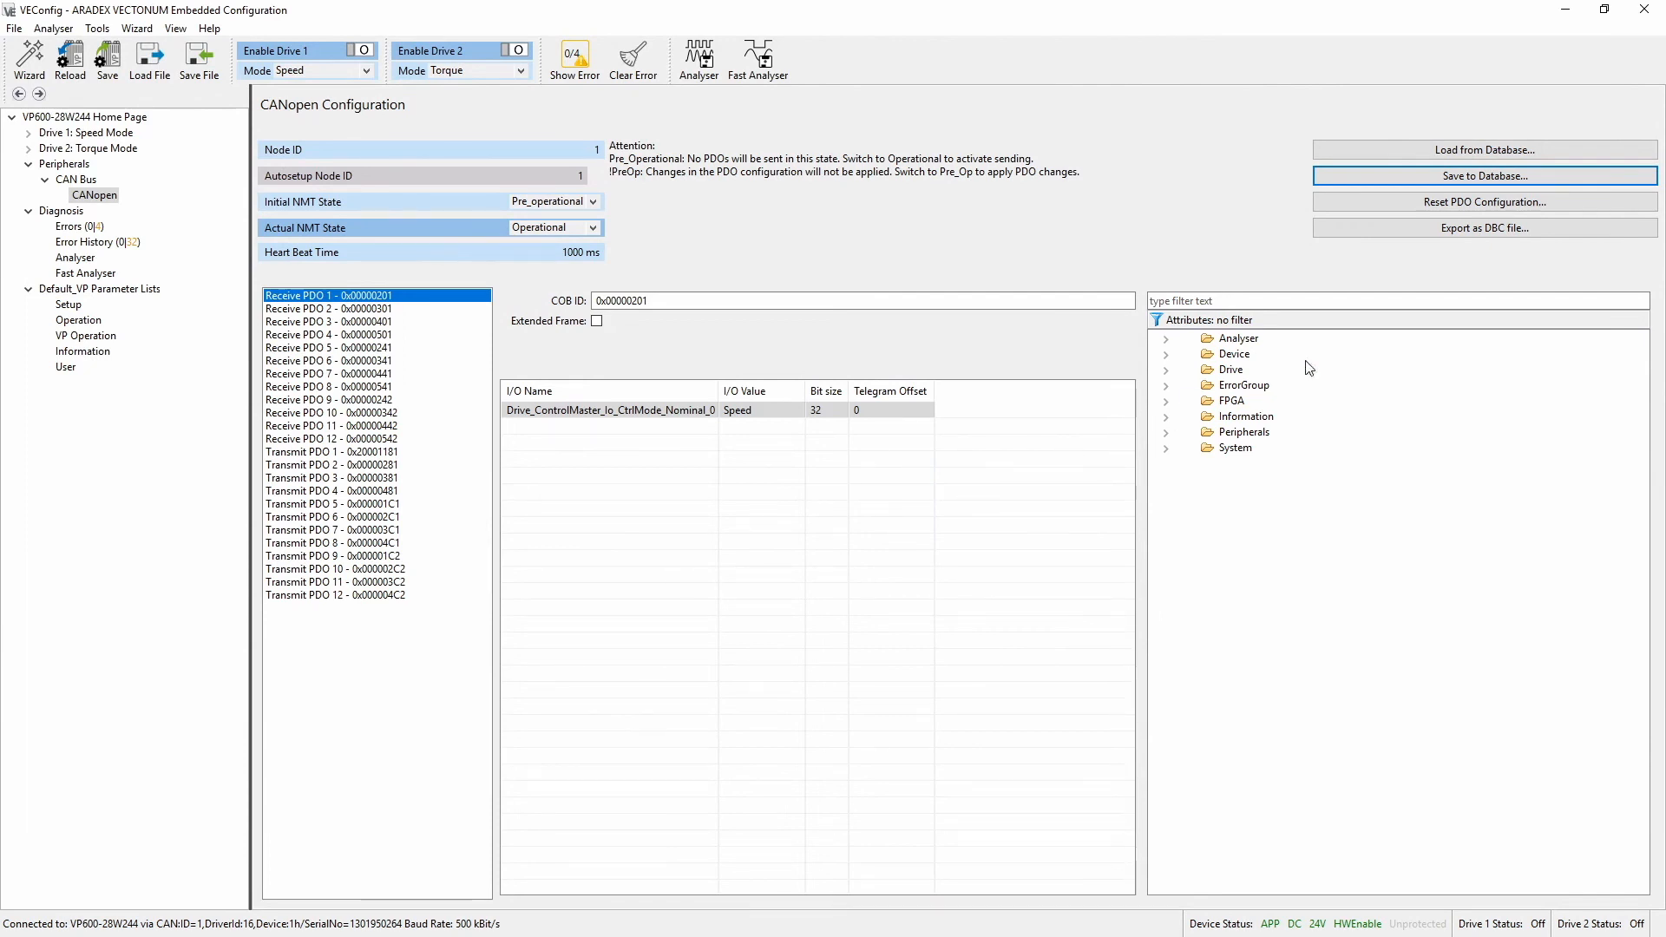
# Export the PDO configuration as a DBC file, overwriting tutorial.dbc in the Tutorial folder
pyautogui.click(1383, 227)
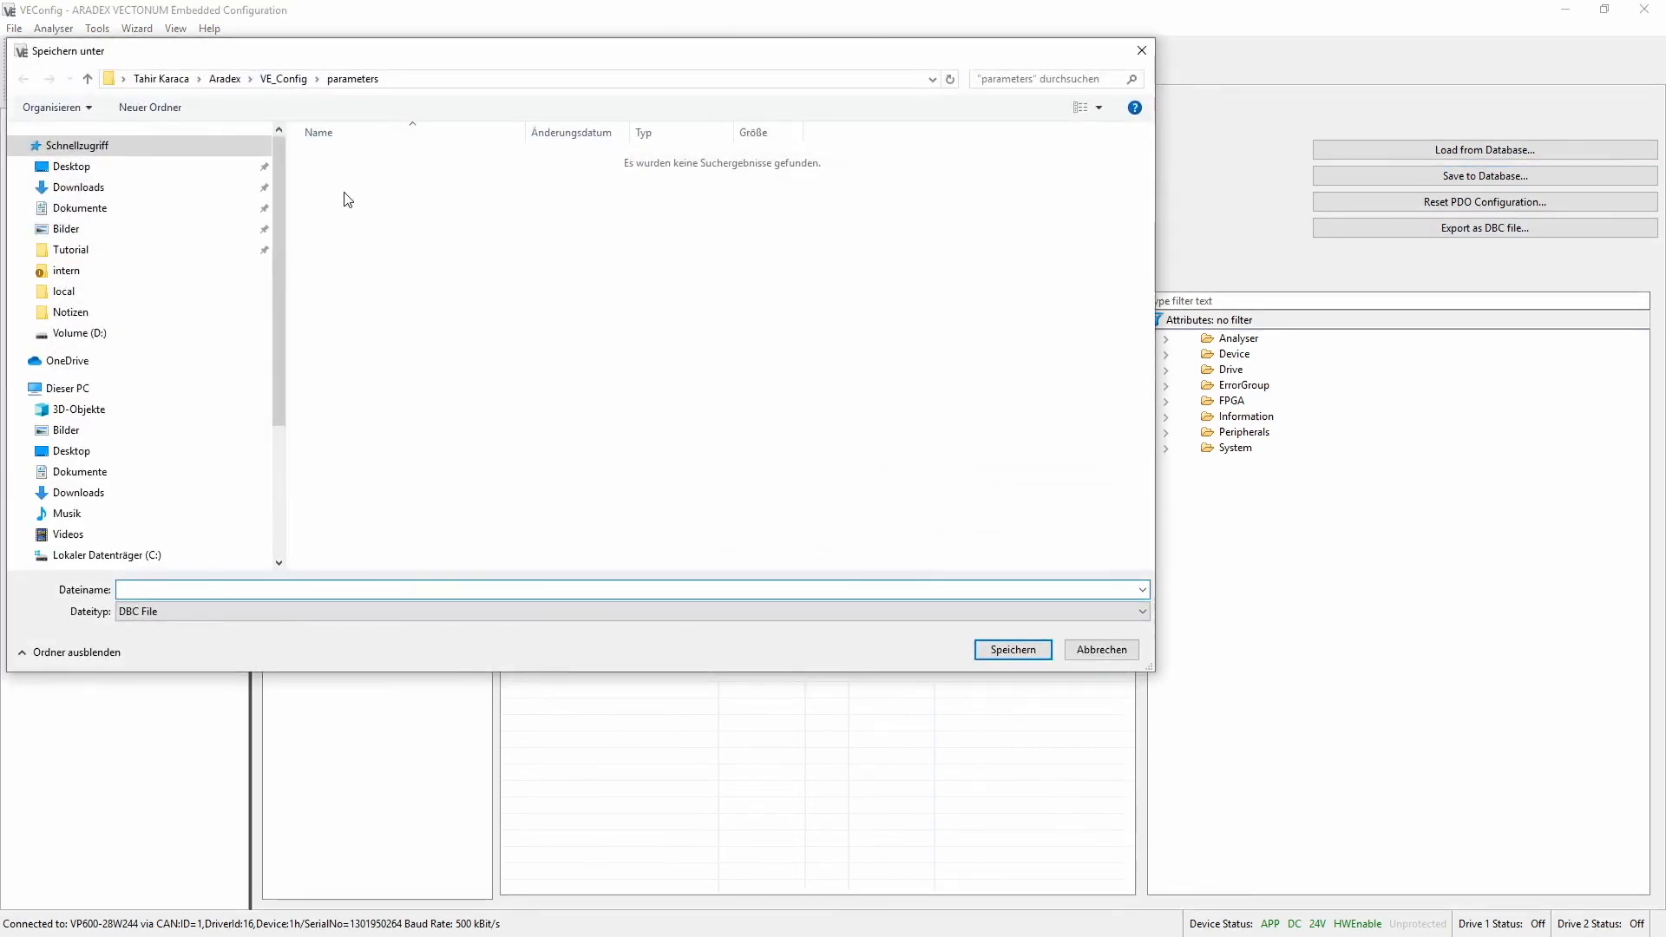
pyautogui.click(86, 250)
pyautogui.doubleClick(335, 168)
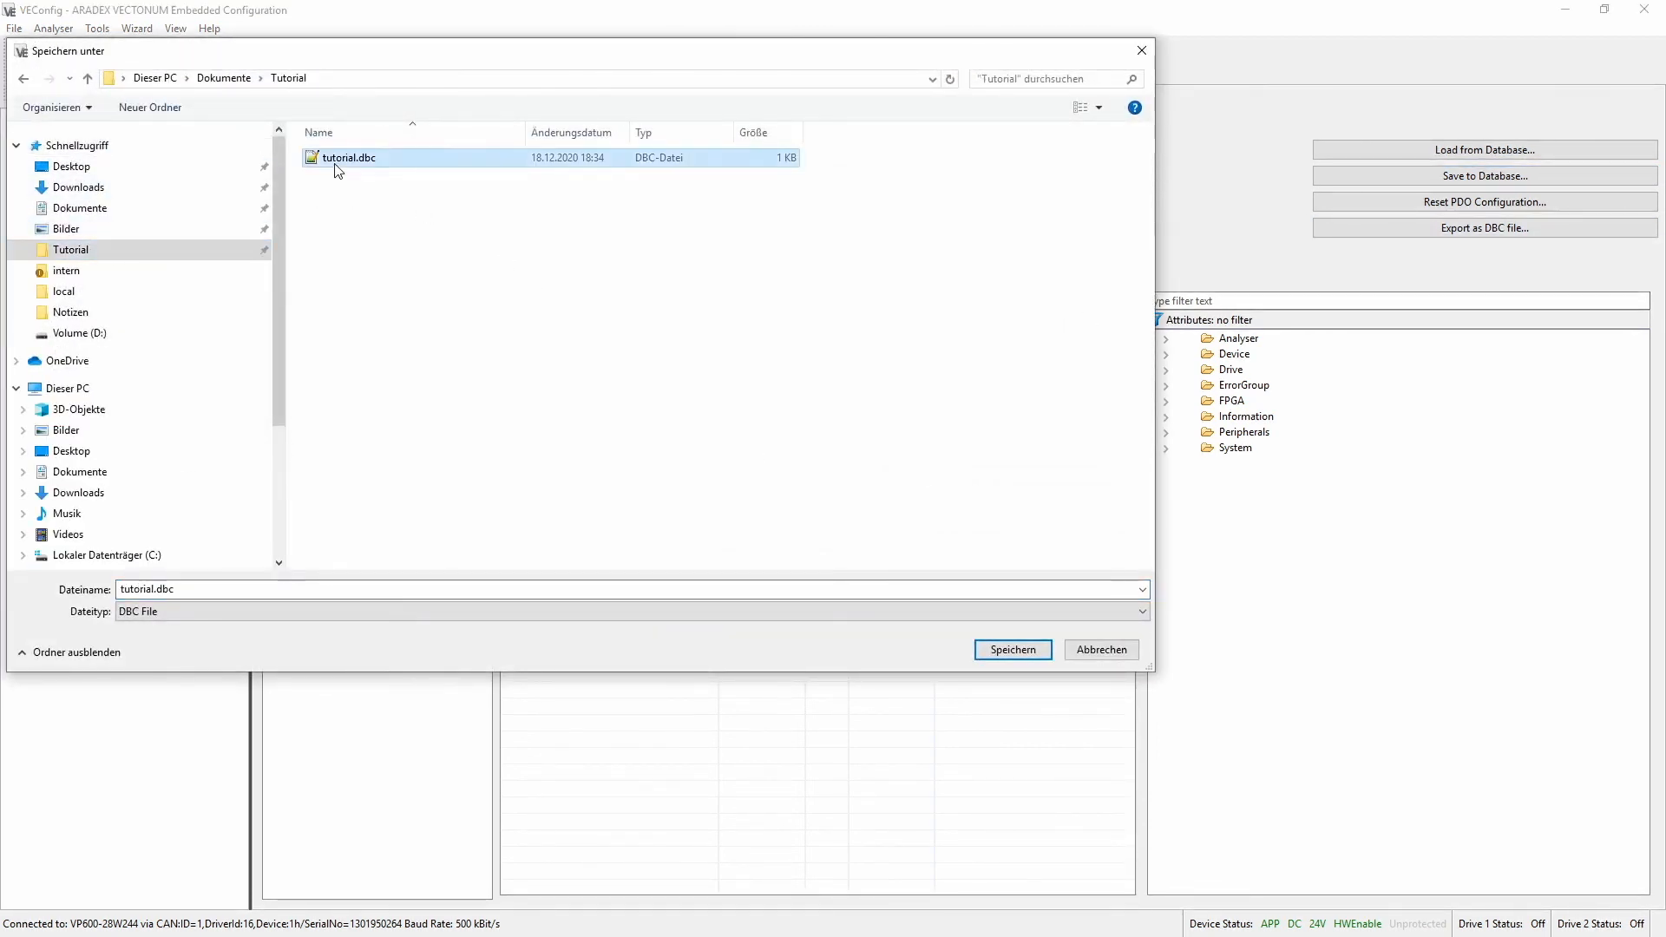
pyautogui.click(875, 482)
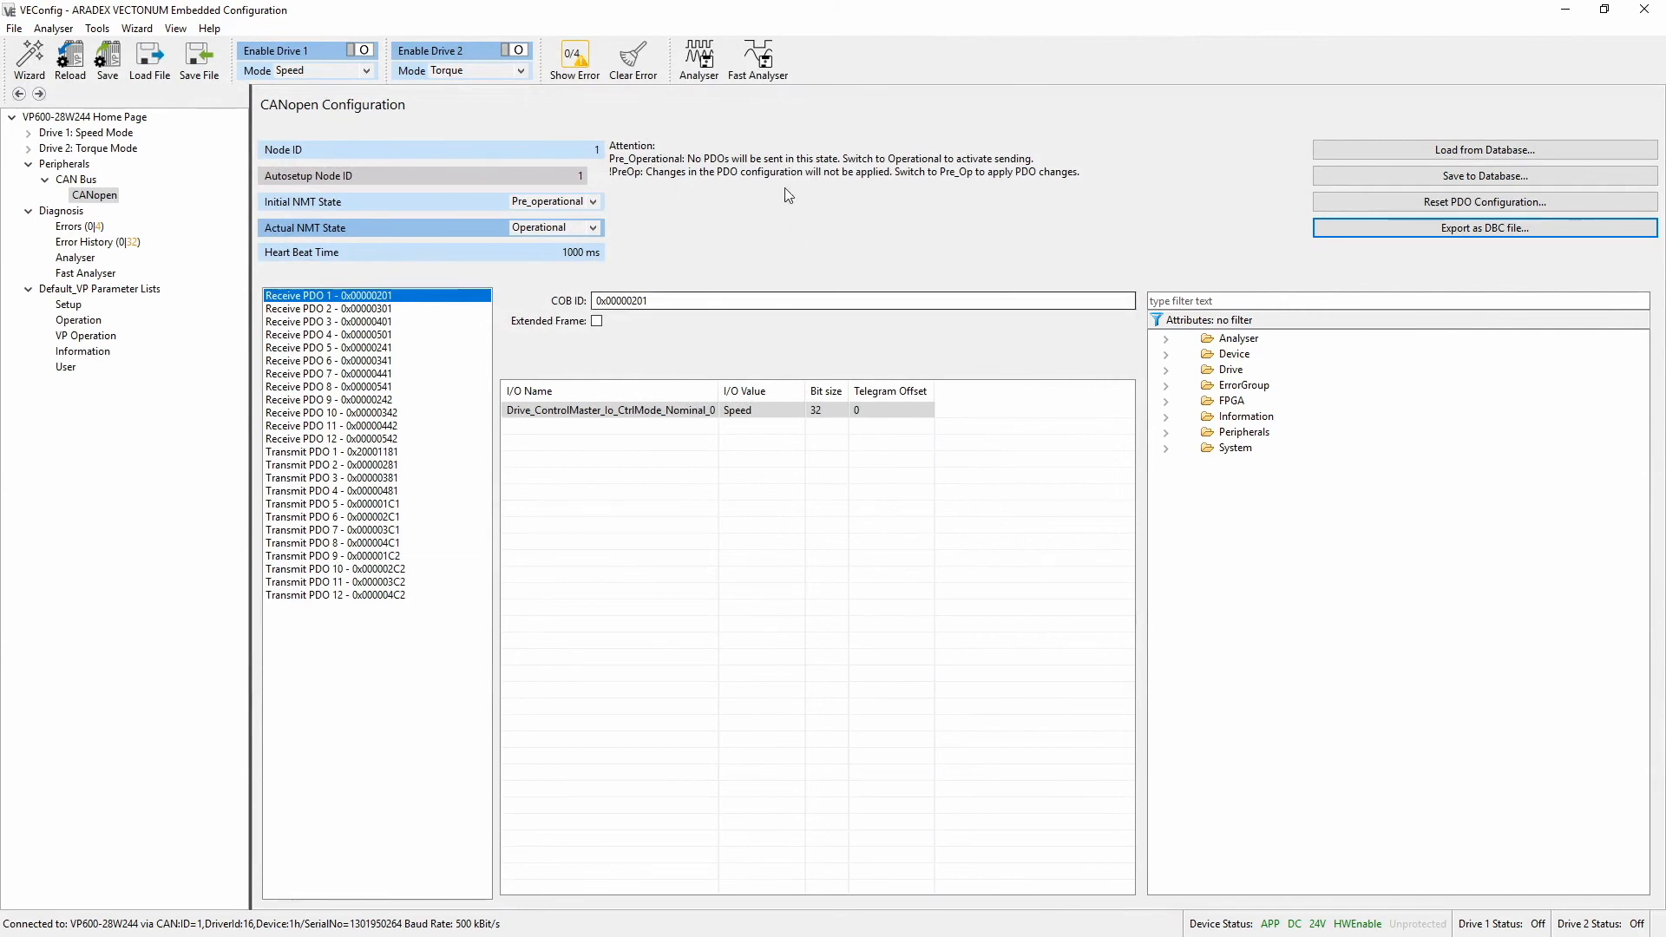
# Set the initial NMT state to Operational and save the configuration to the device
pyautogui.click(597, 151)
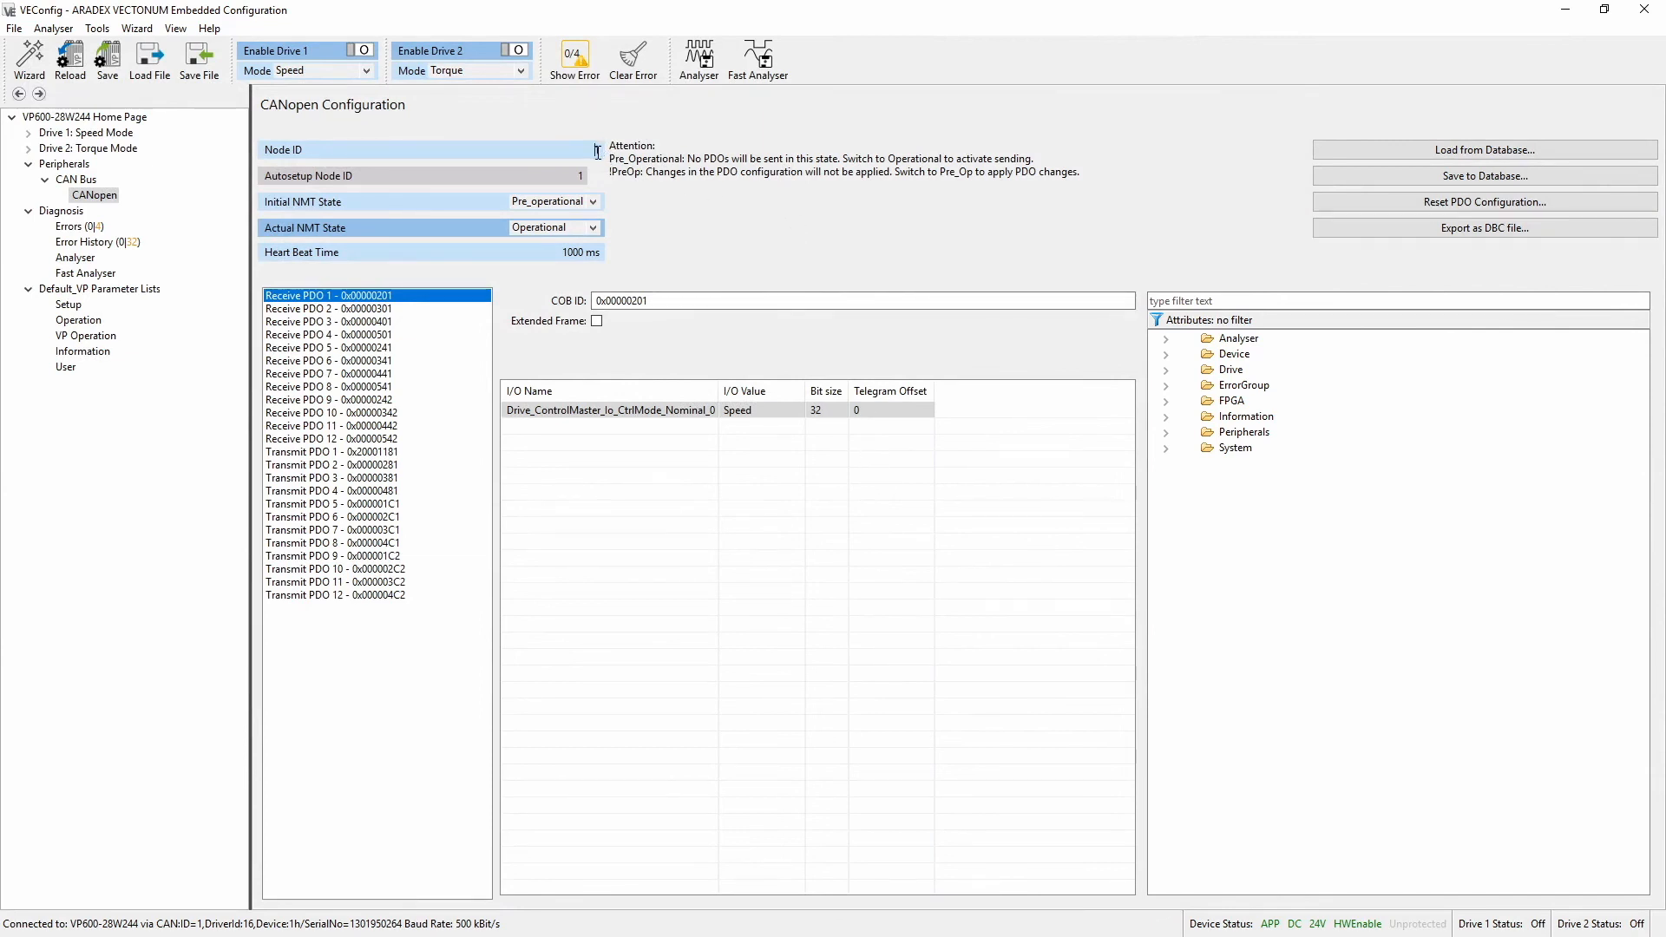
pyautogui.click(592, 202)
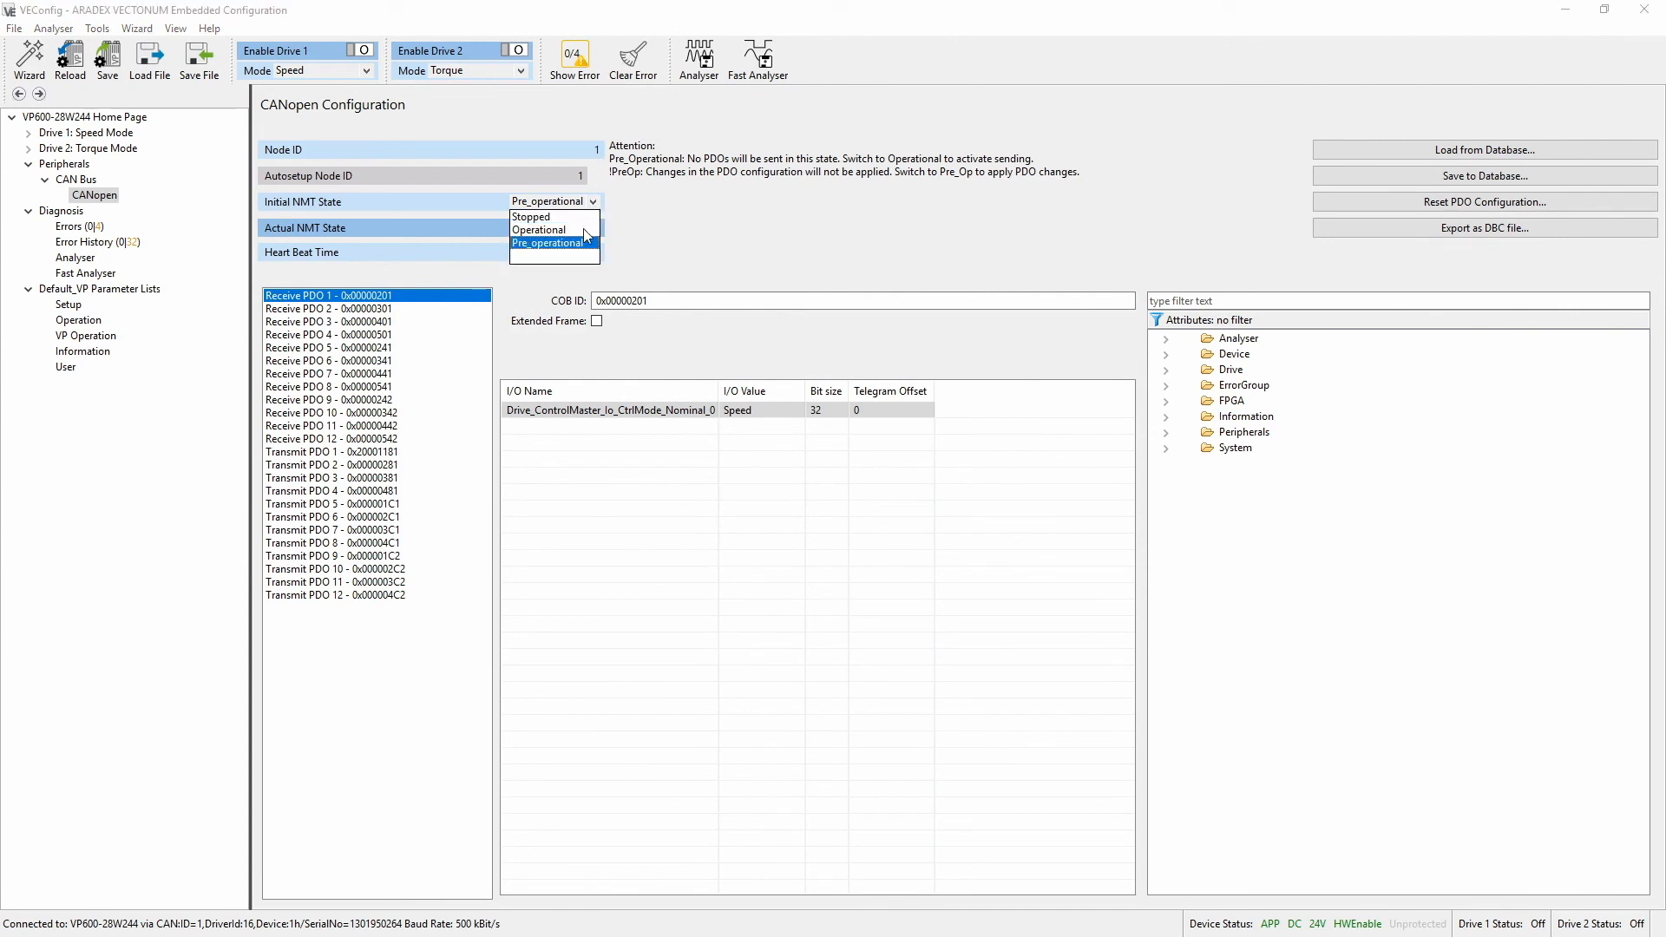
pyautogui.click(583, 227)
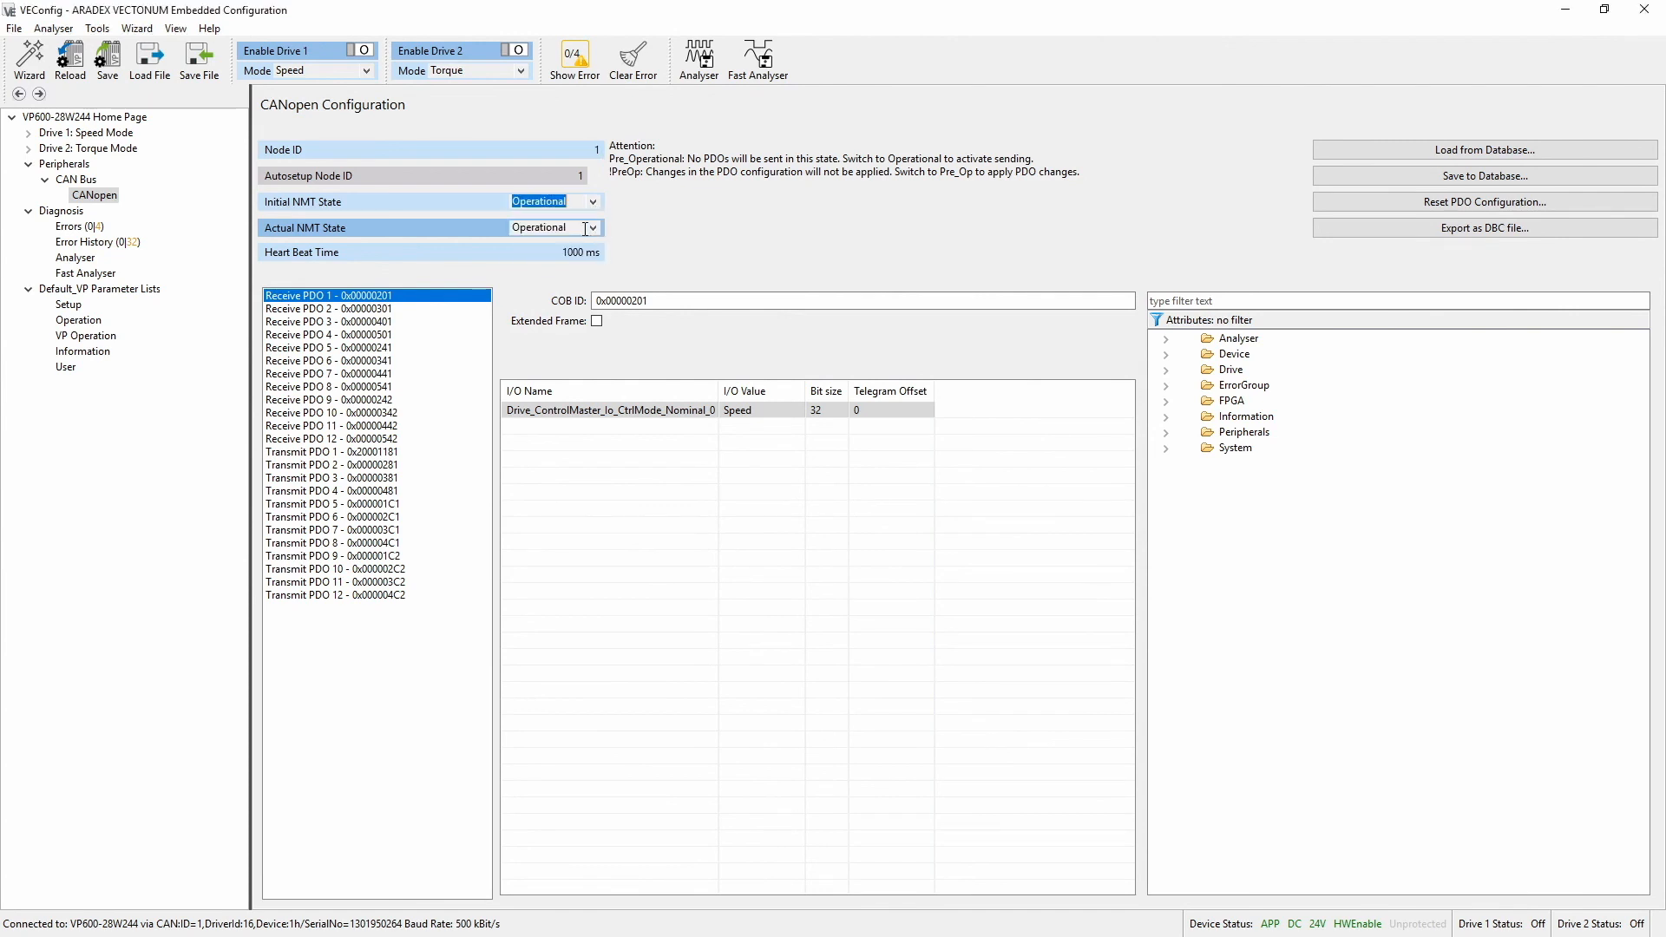
pyautogui.click(115, 66)
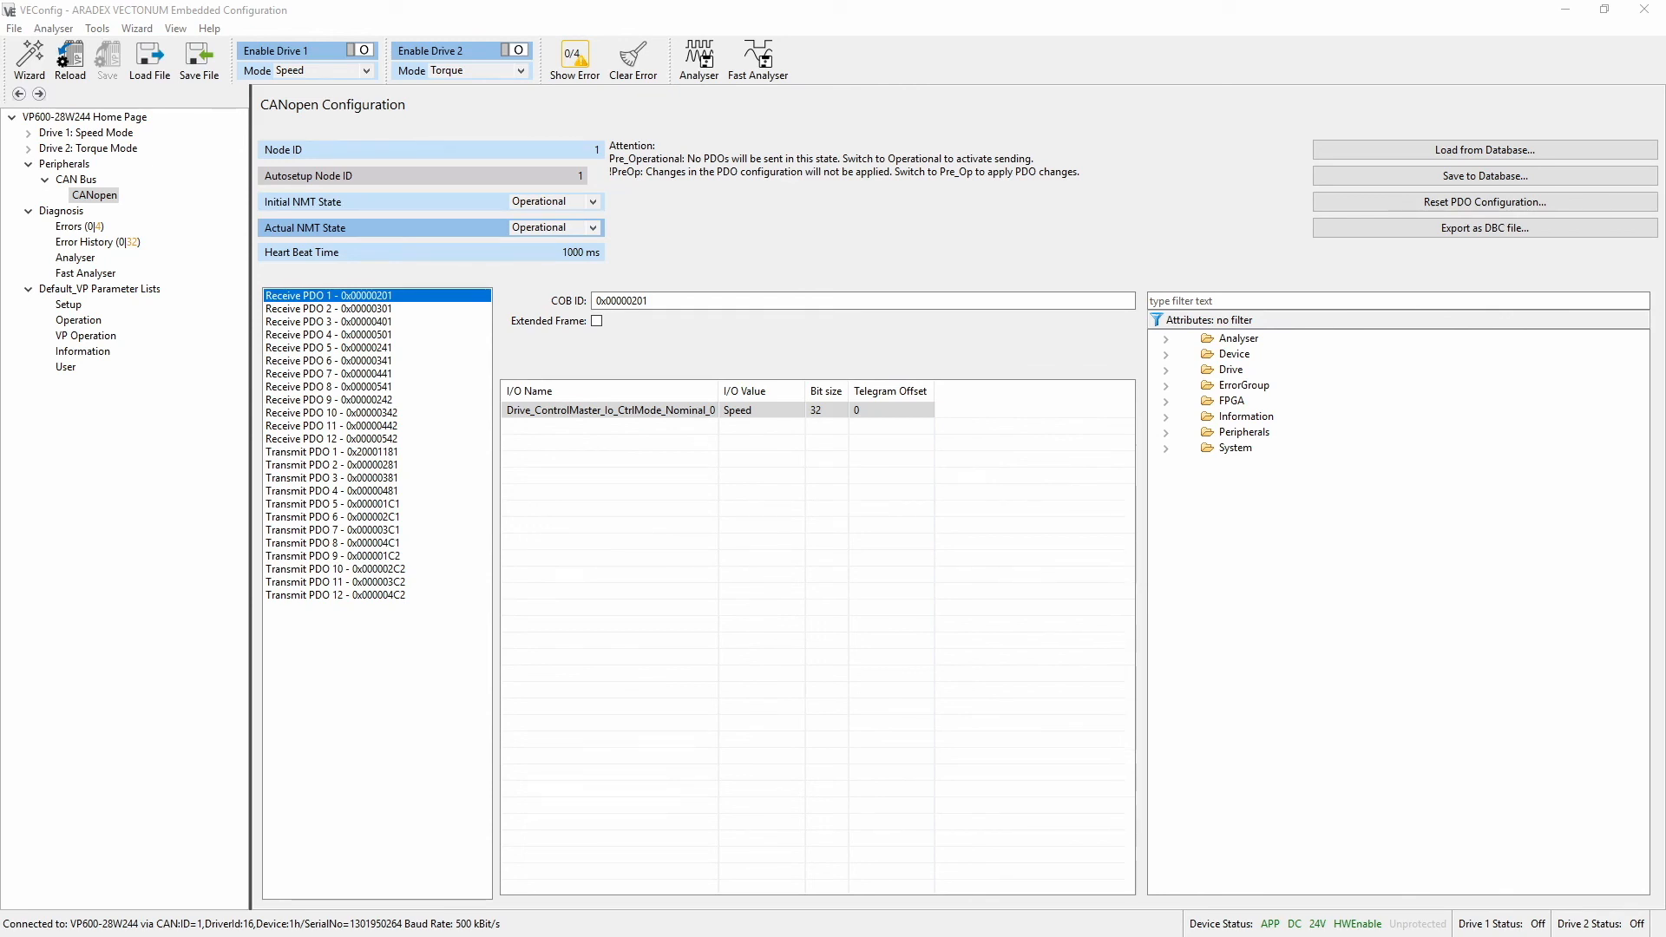
# Check the status of the CAN plus add-on in the License Manager, closing it when done
pyautogui.click(209, 28)
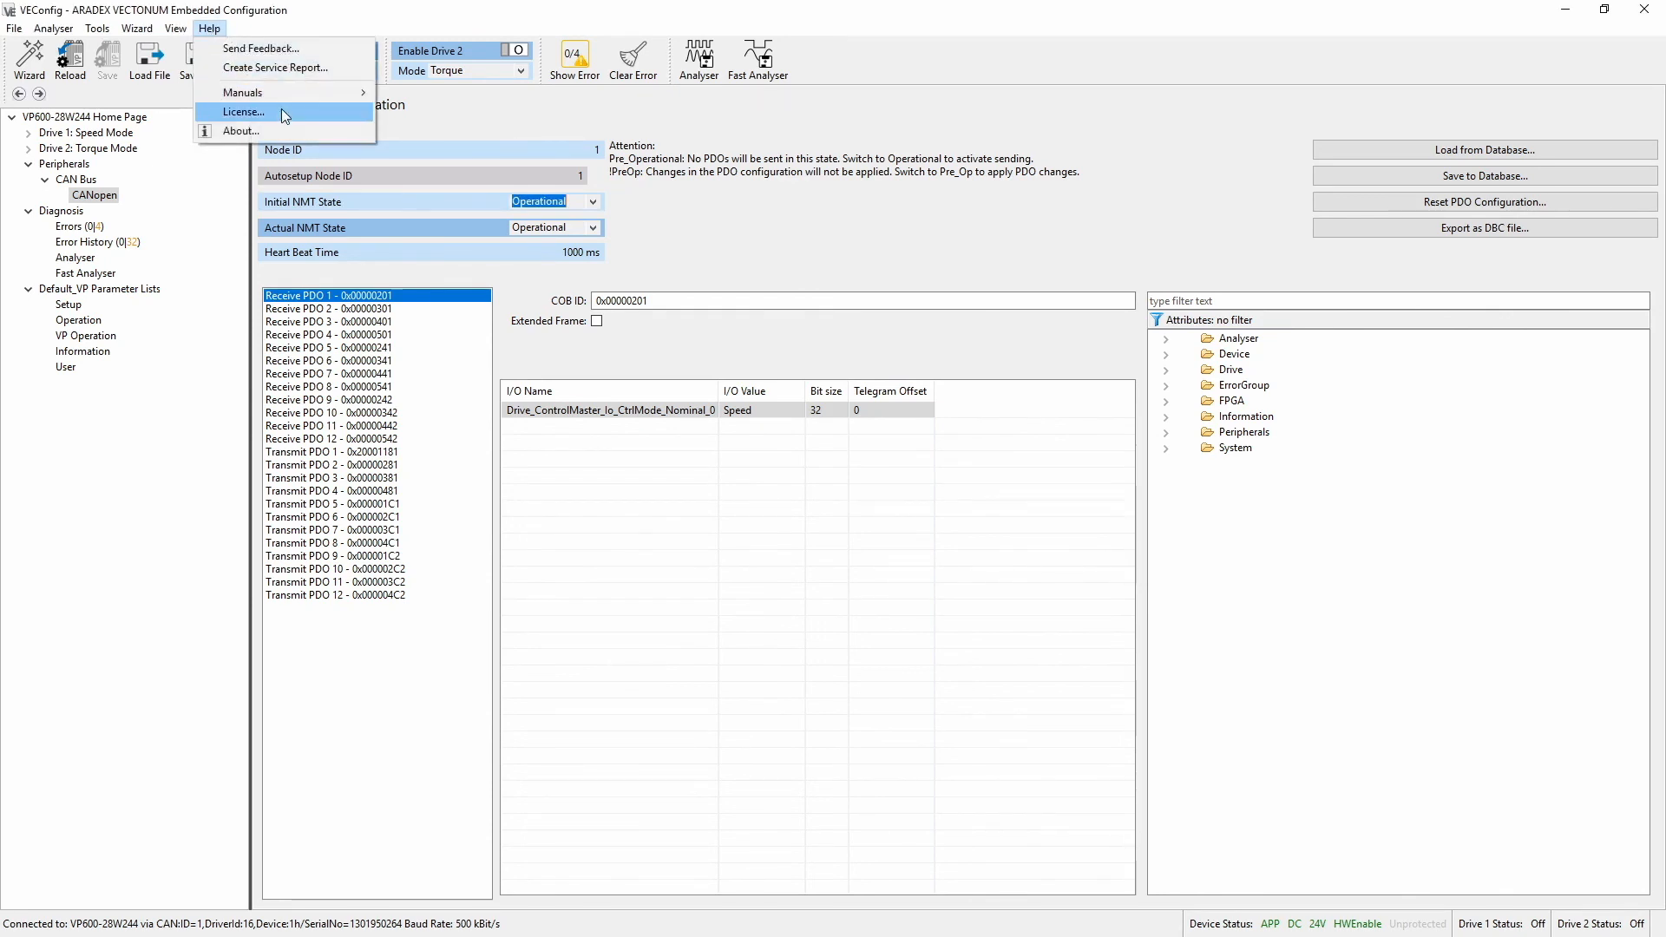
pyautogui.click(283, 112)
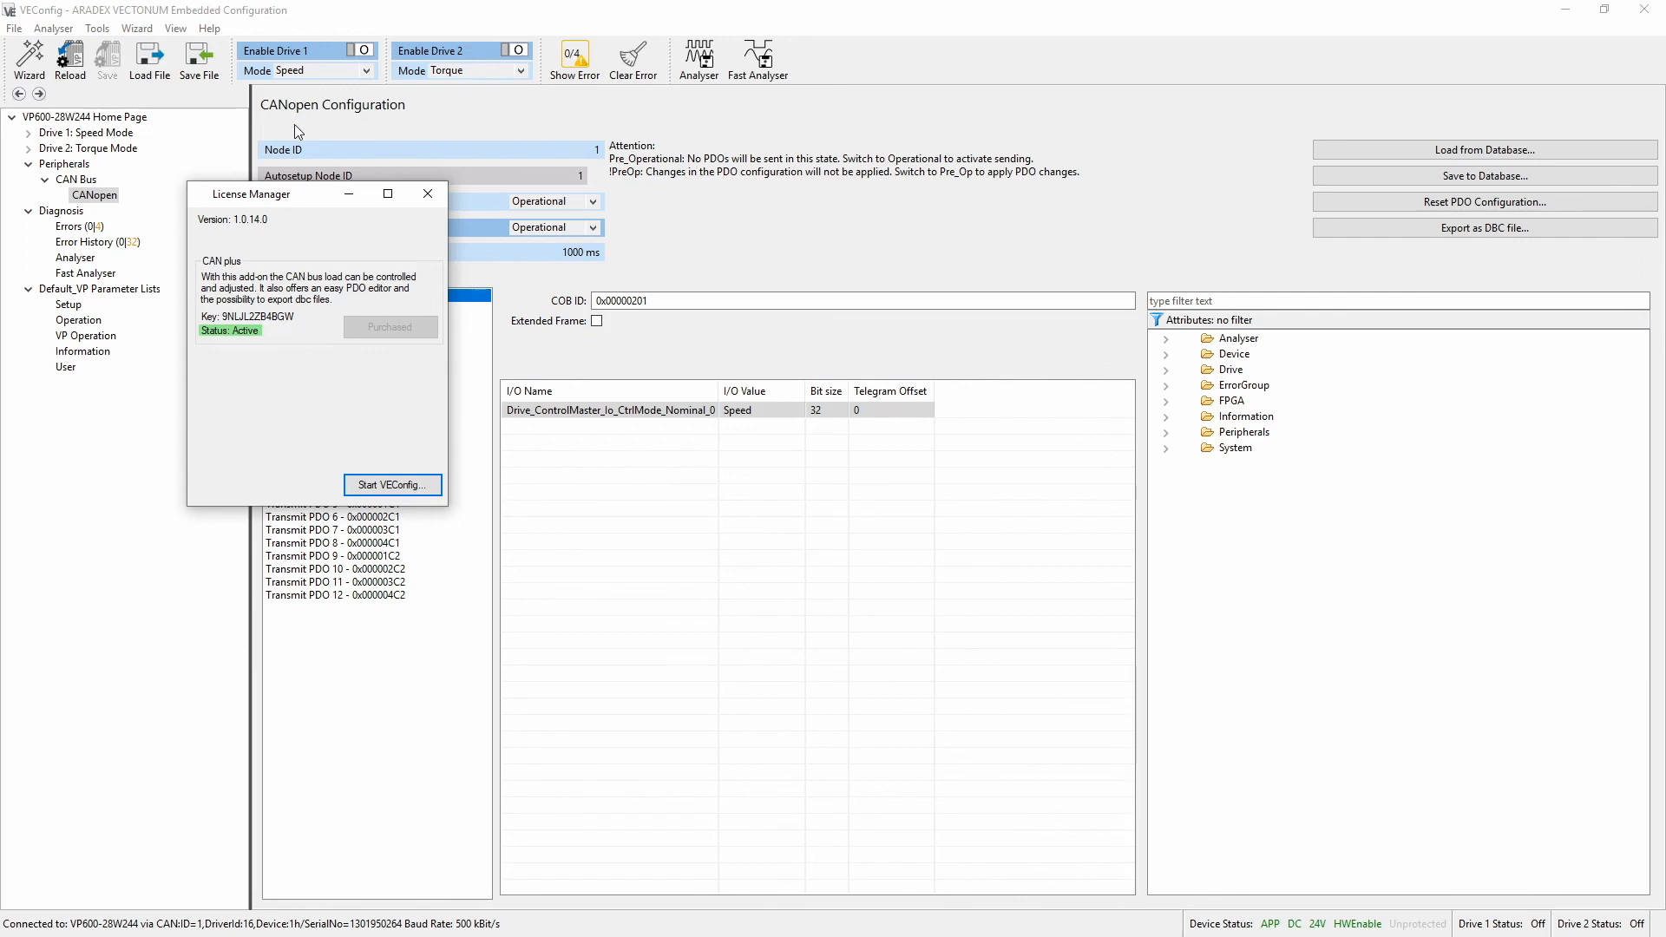
pyautogui.click(429, 191)
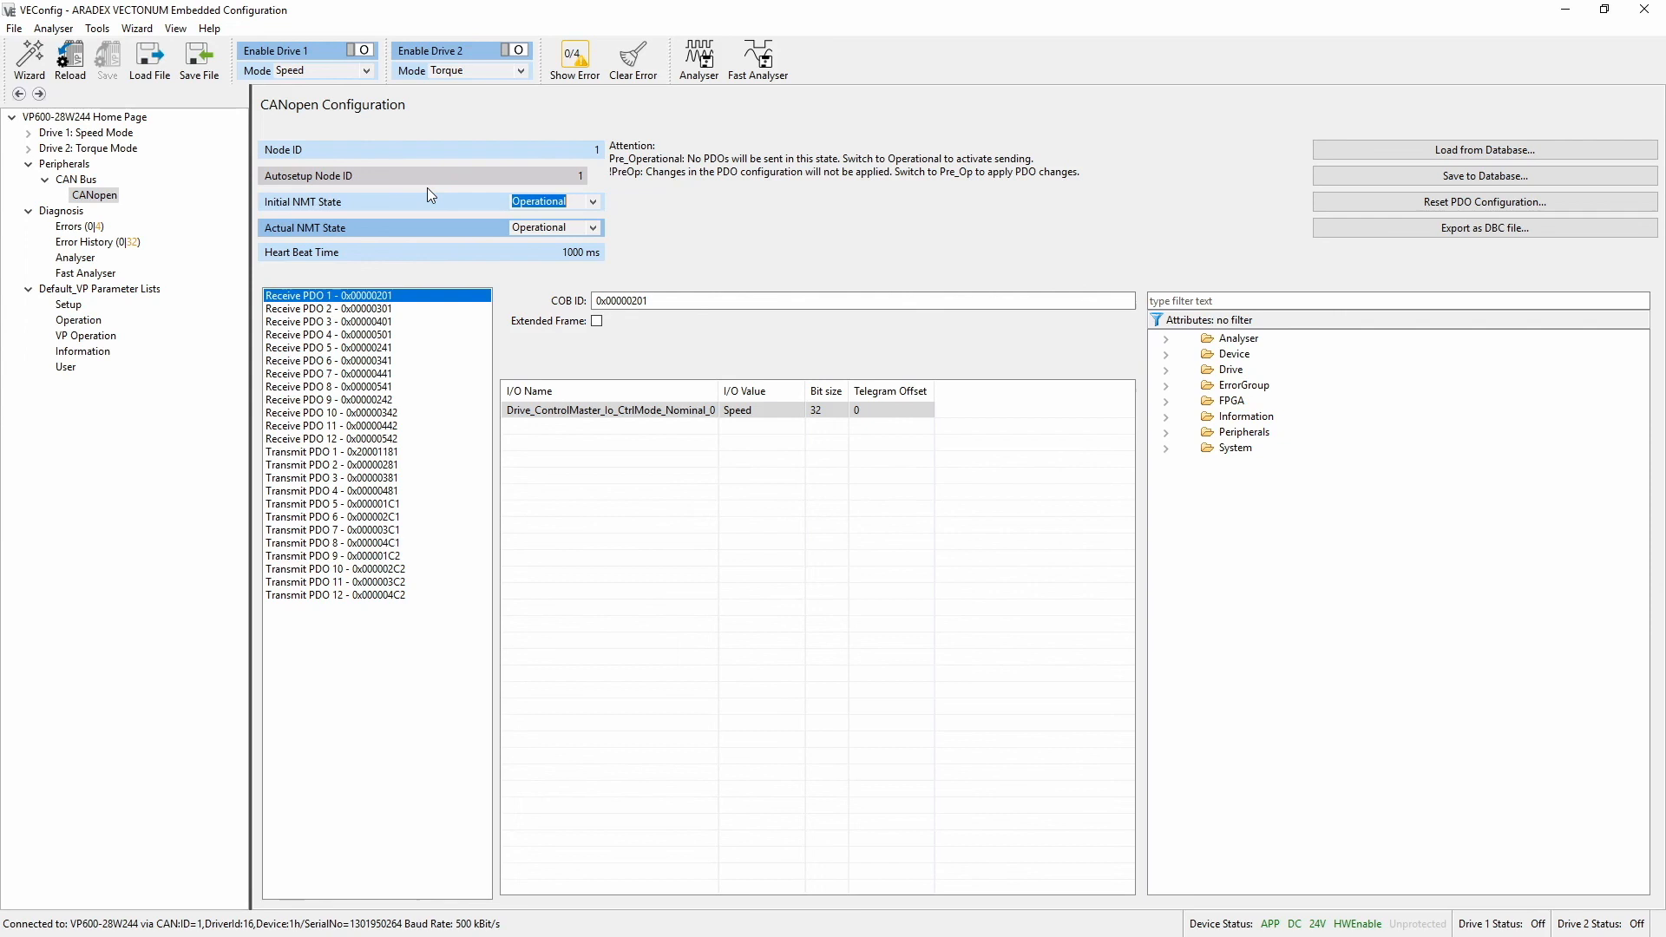
# Start a feedback report, filling in the sender's name and the message "Hello" while leaving the e-mail address blank
pyautogui.click(210, 28)
pyautogui.click(230, 49)
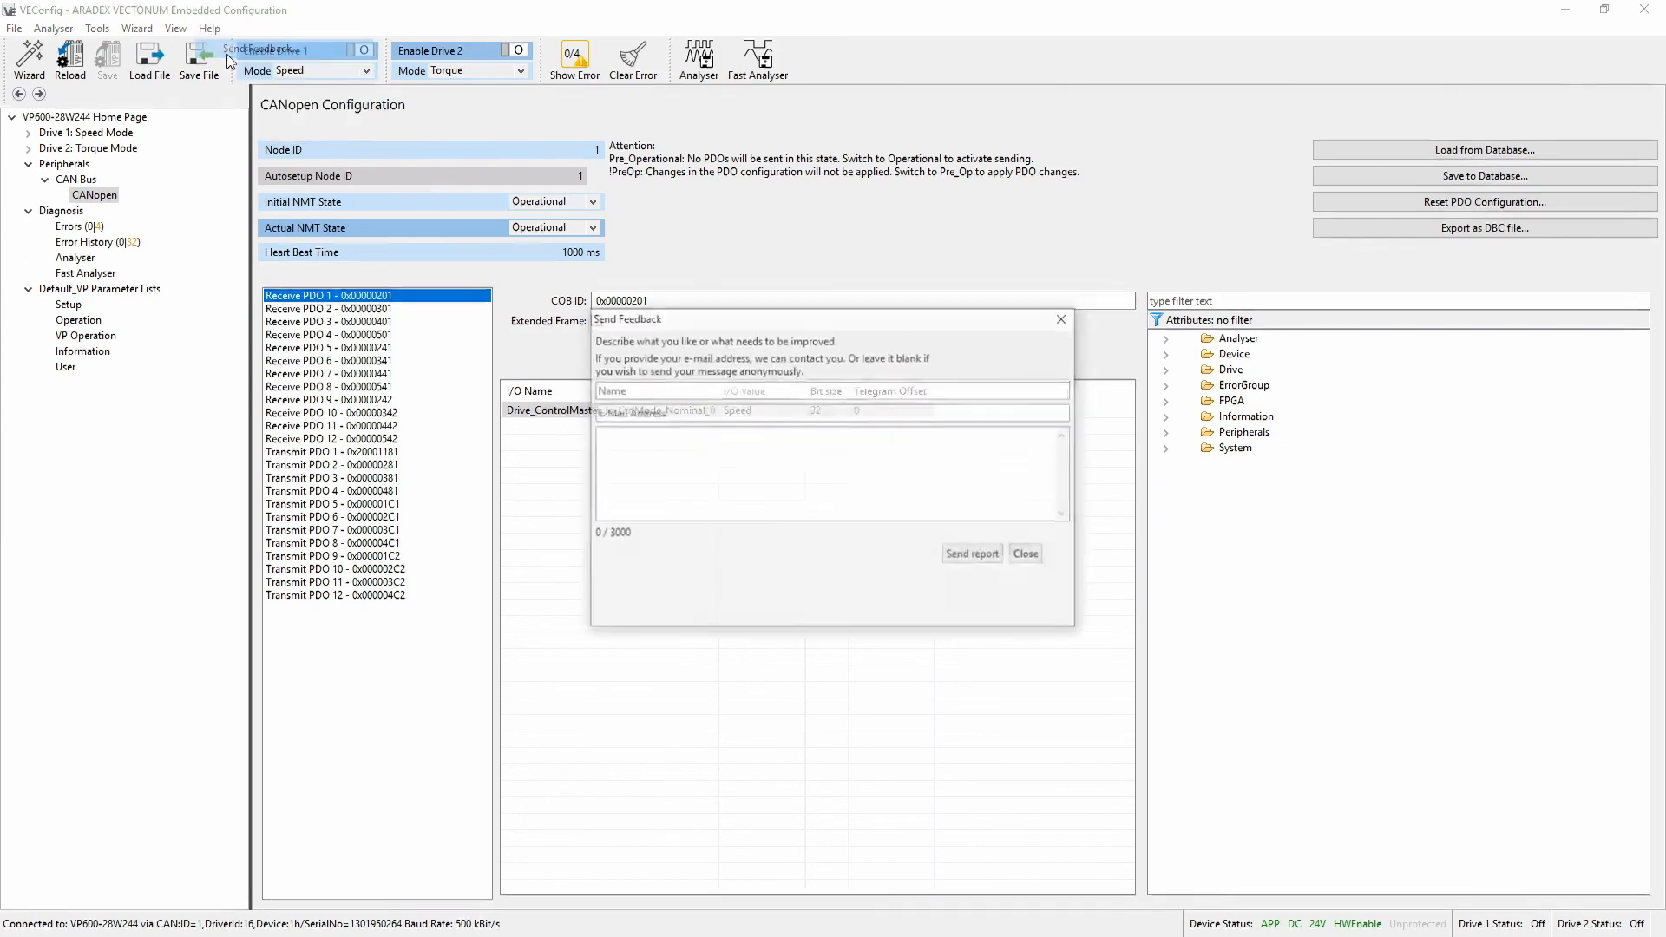
pyautogui.write('>Tahir')
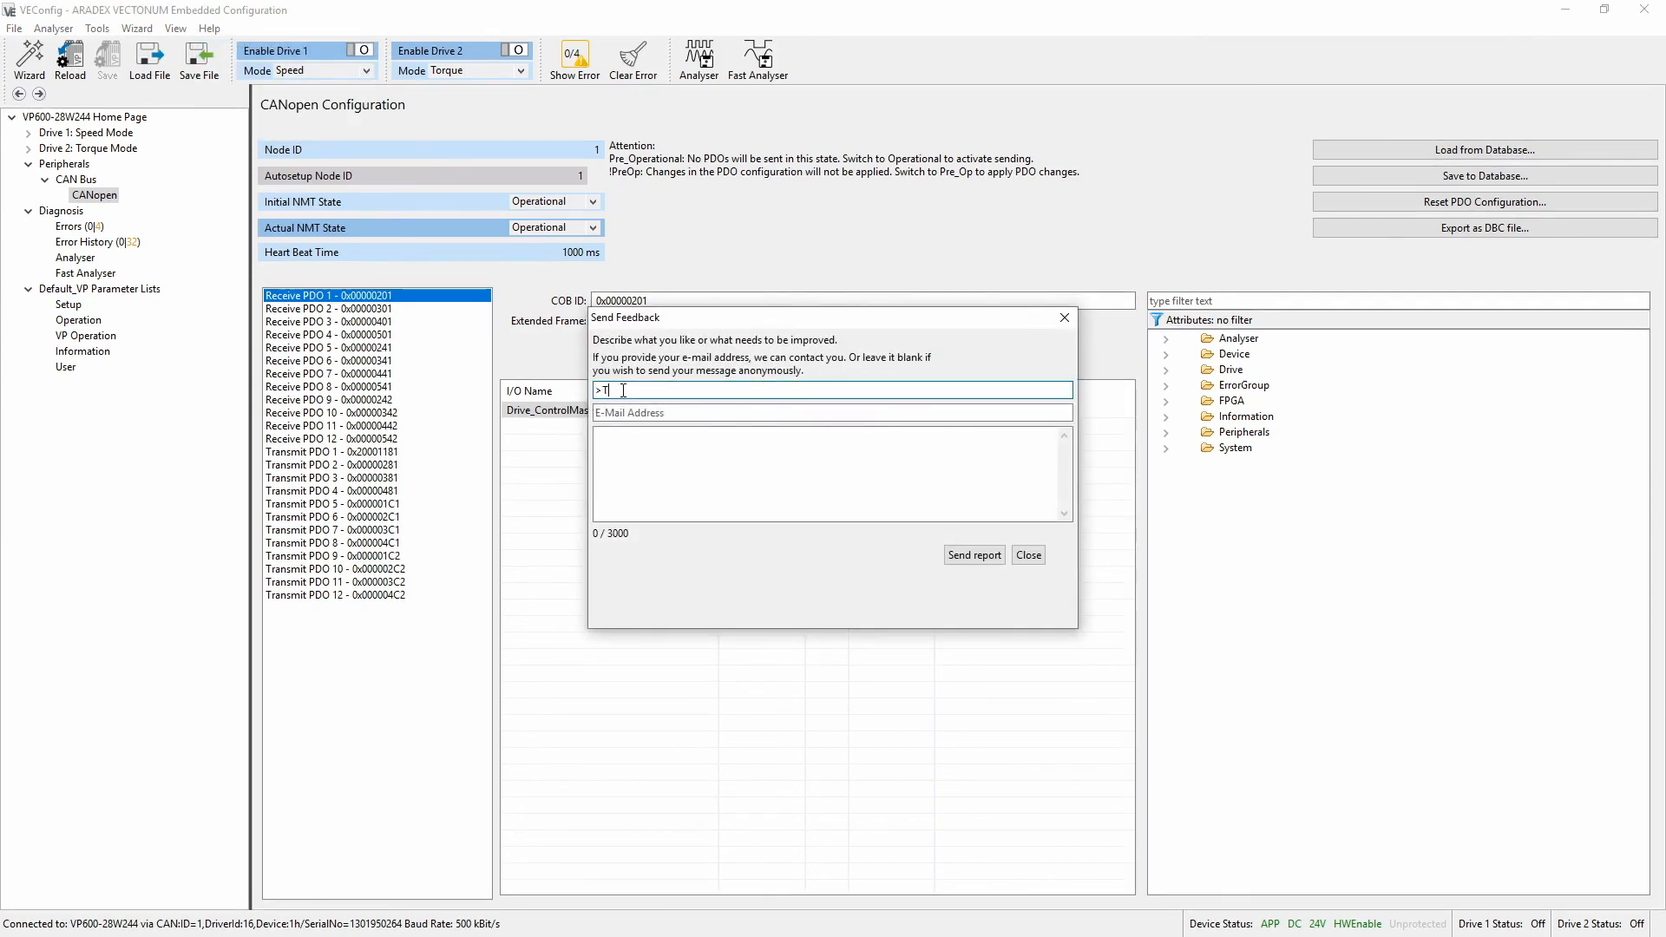
pyautogui.press('Tab')
pyautogui.press('Tab')
pyautogui.write('Hello')
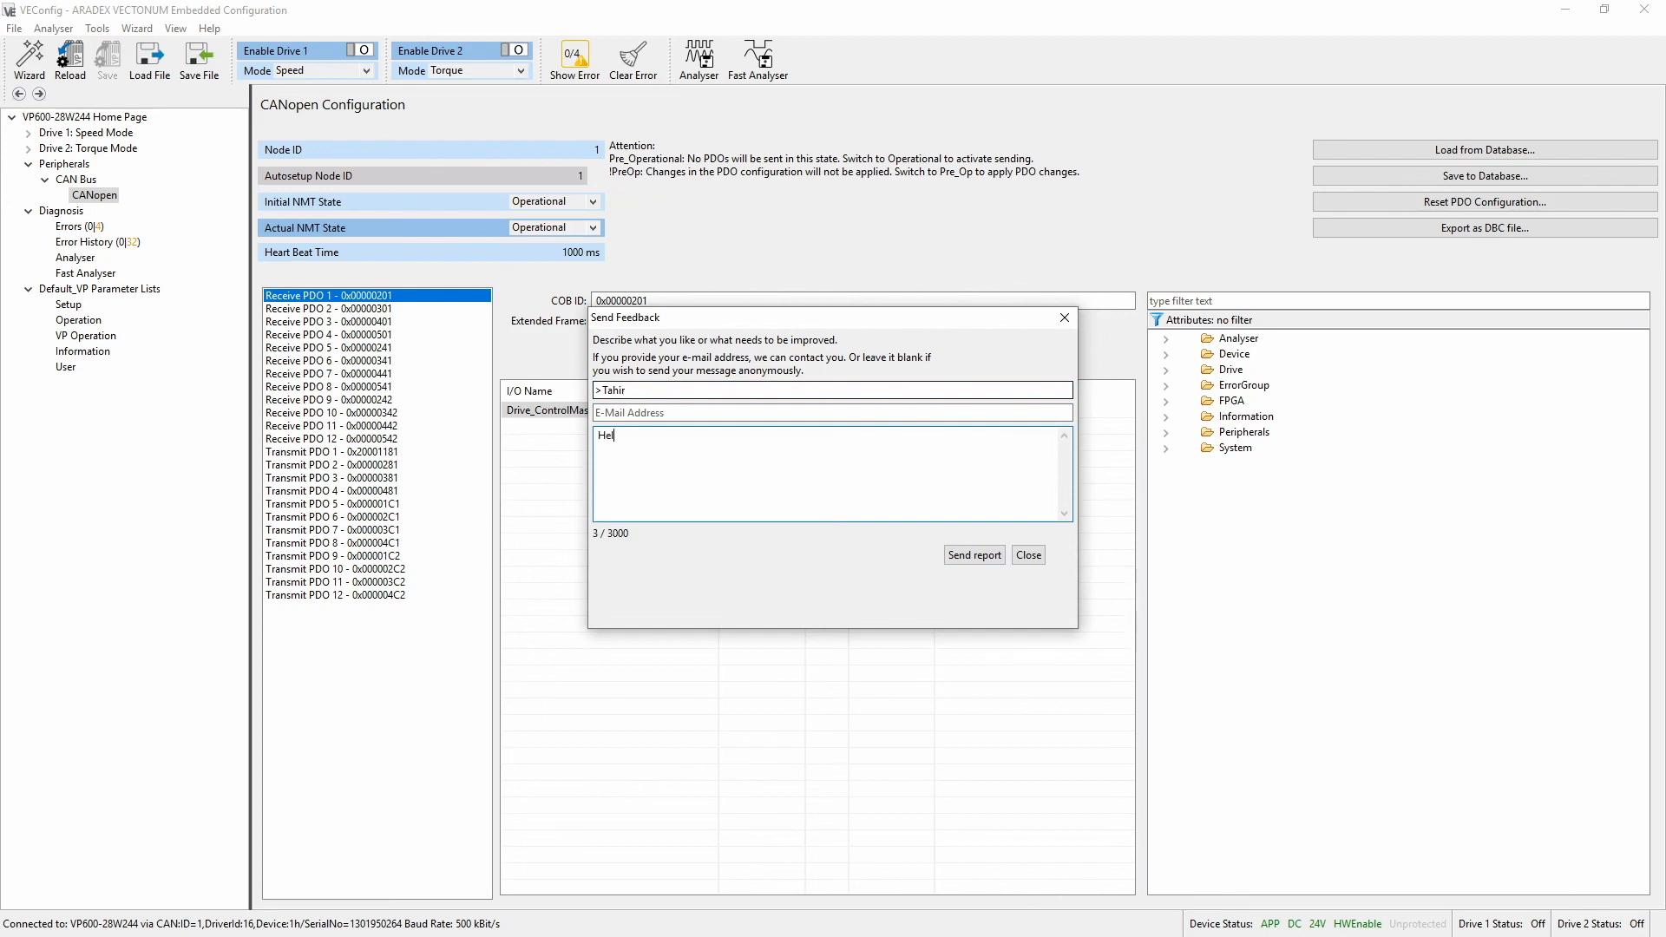